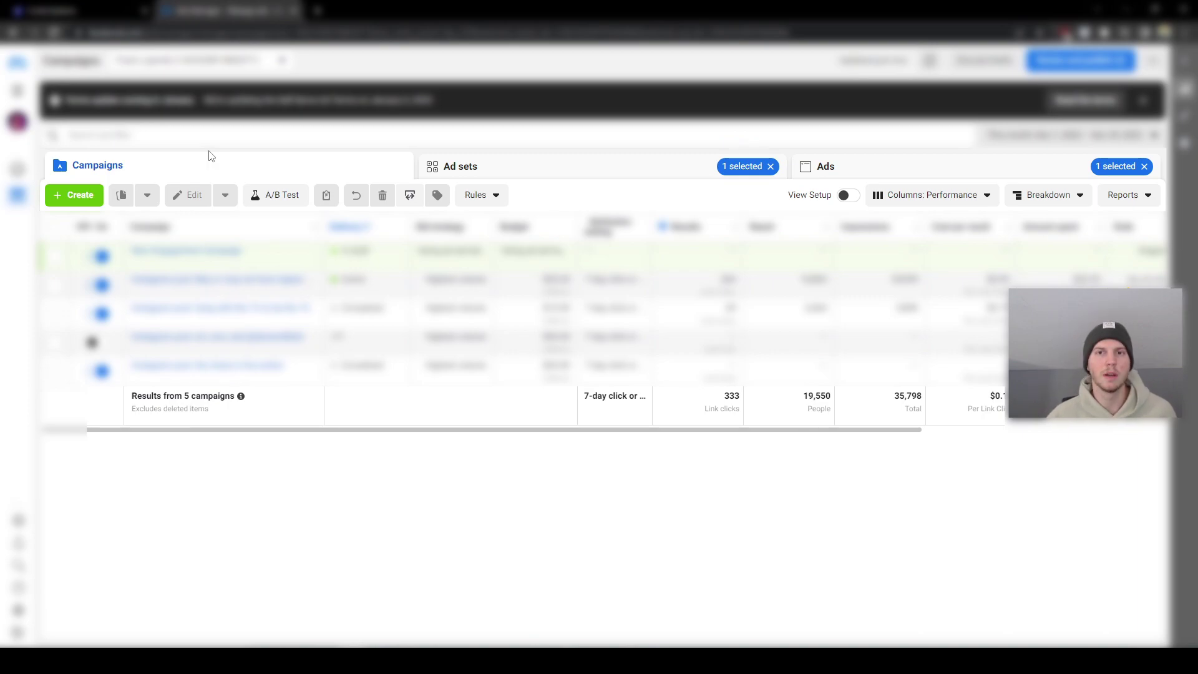
# Step: Create a new campaign with the Leads objective
pyautogui.click(91, 193)
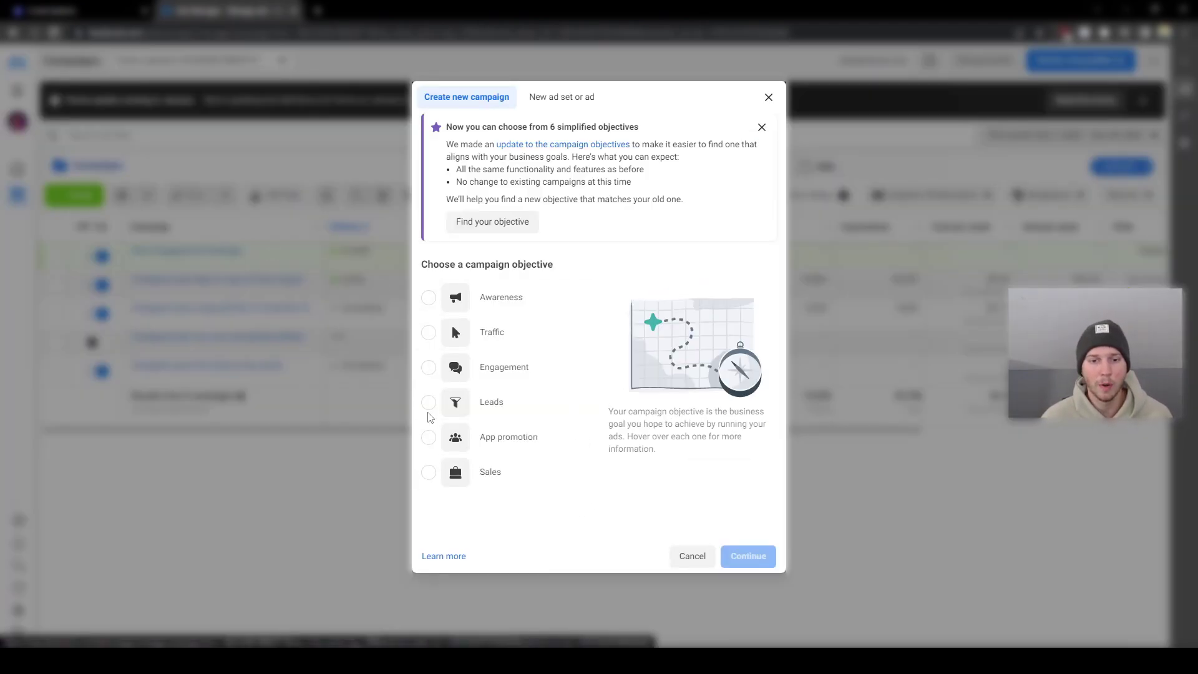
pyautogui.moveTo(540, 418)
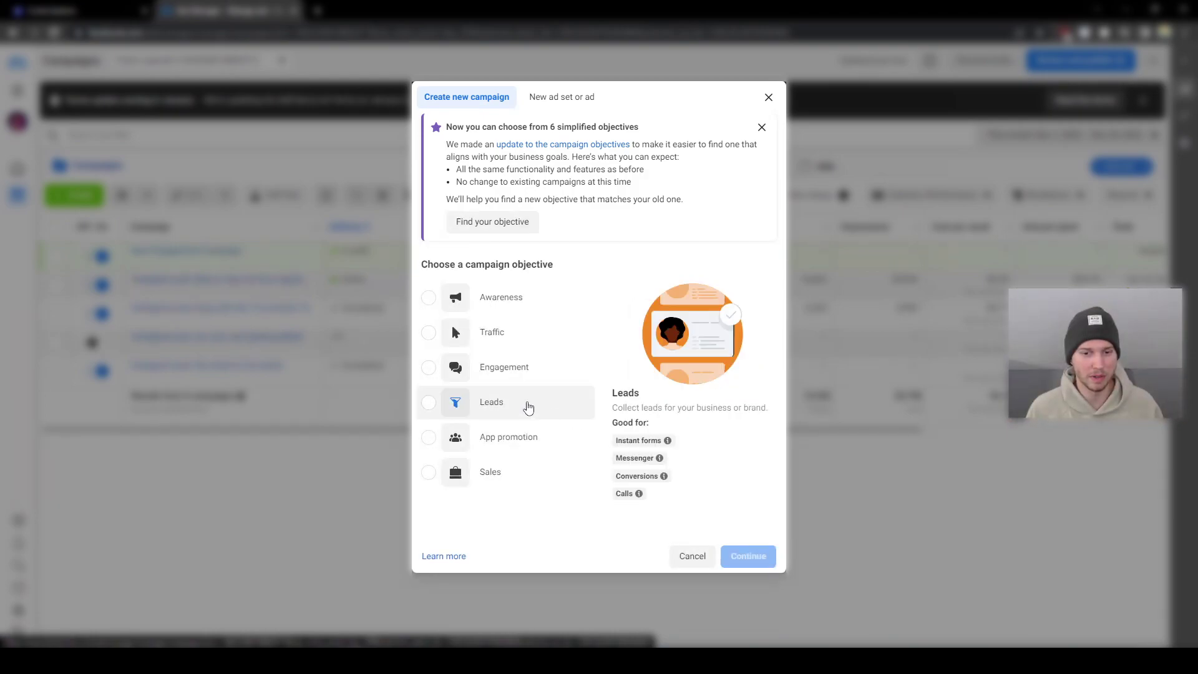
pyautogui.click(526, 406)
pyautogui.moveTo(670, 438)
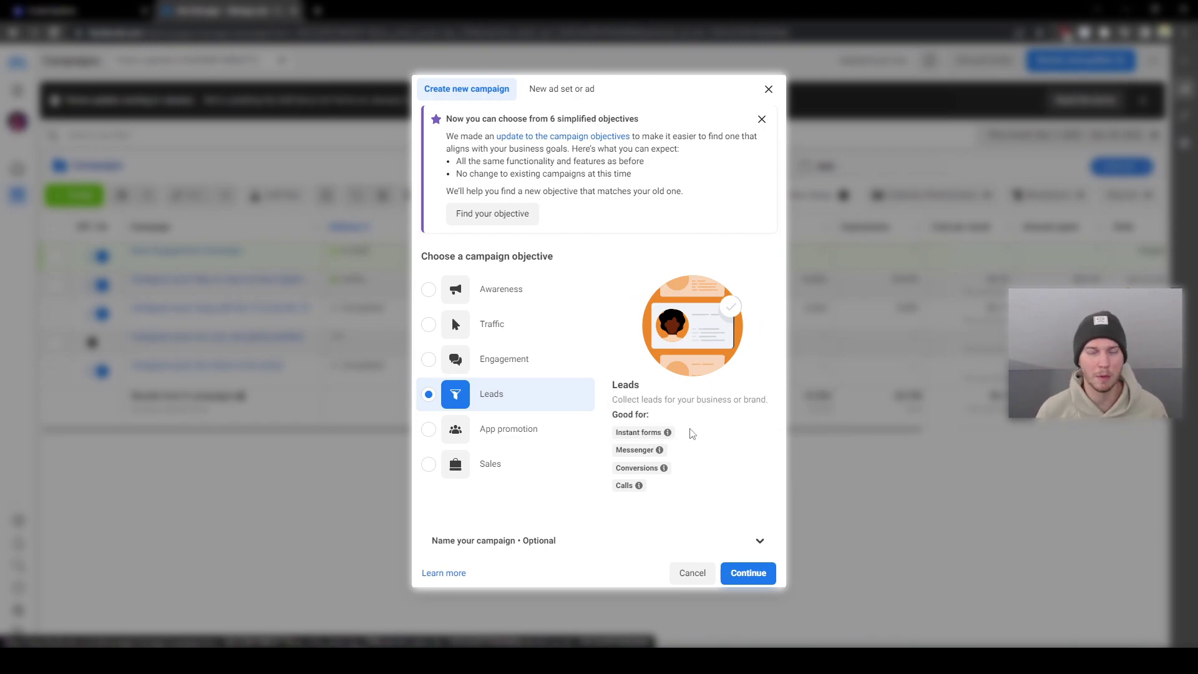
pyautogui.moveTo(617, 433)
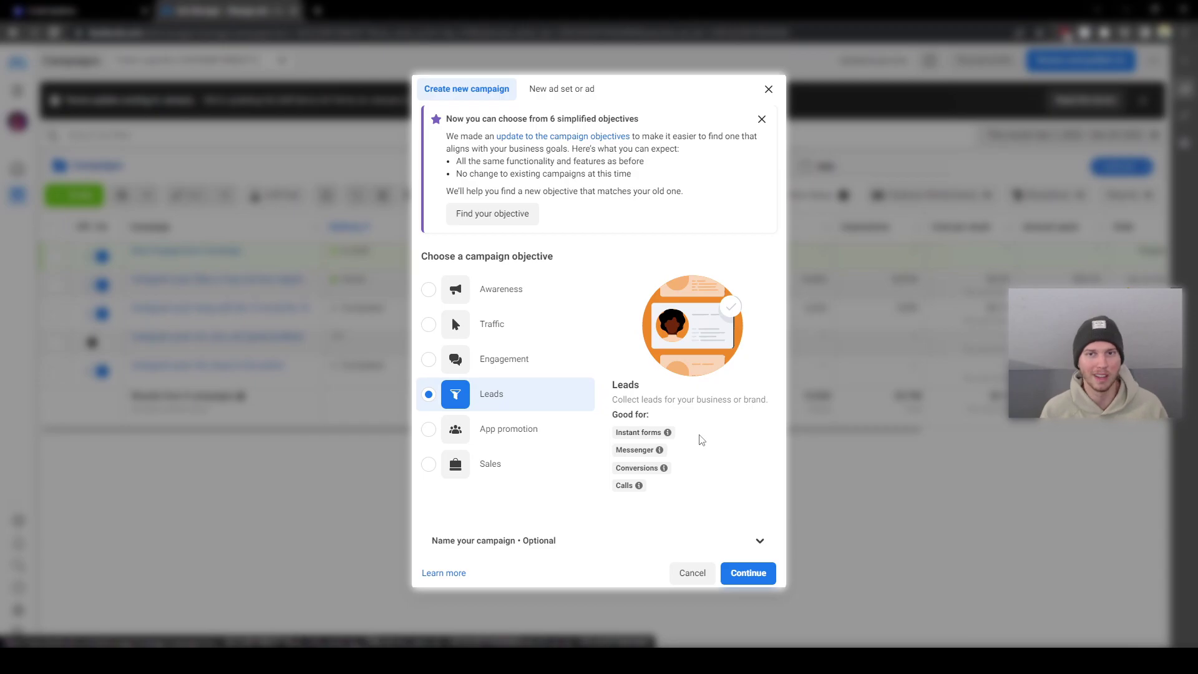
pyautogui.click(748, 572)
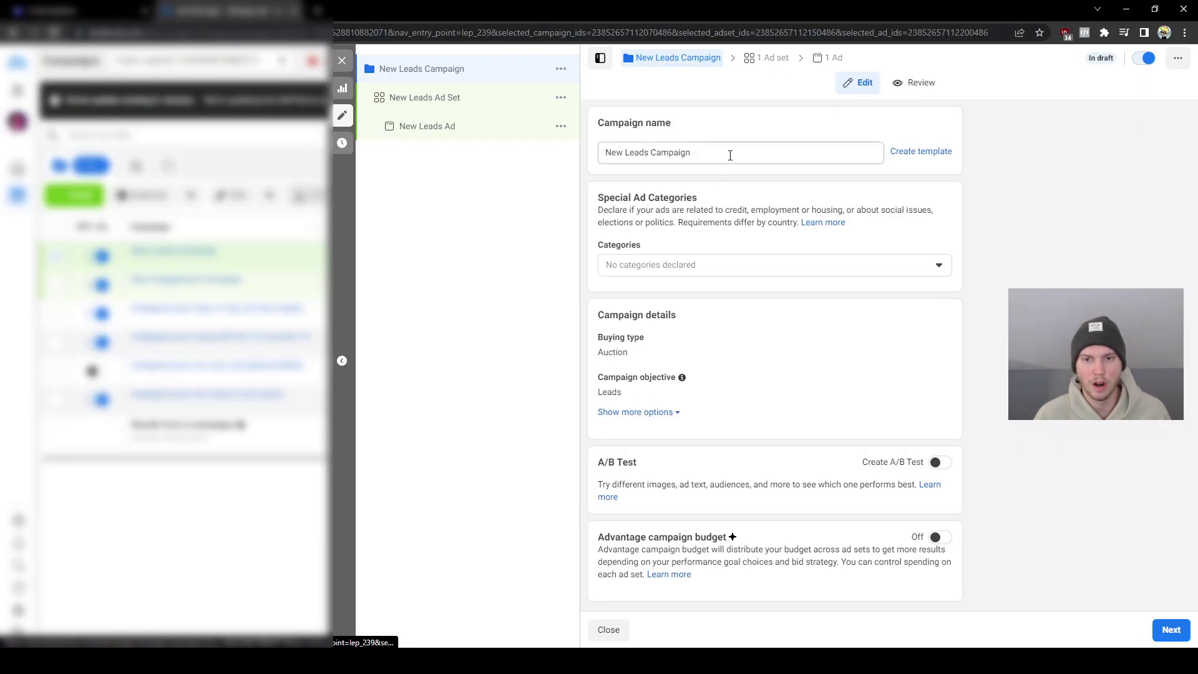
# Step: Name the campaign "Barber shop test campaign"
pyautogui.write('Ba')
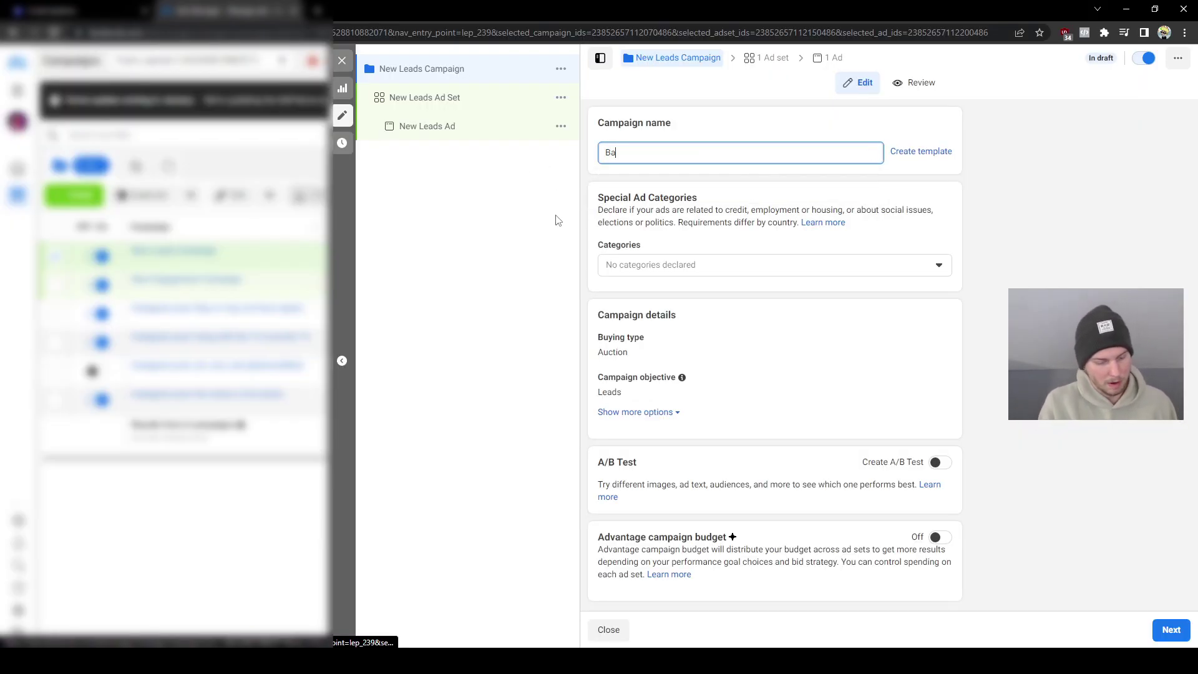
pyautogui.write('rber sho')
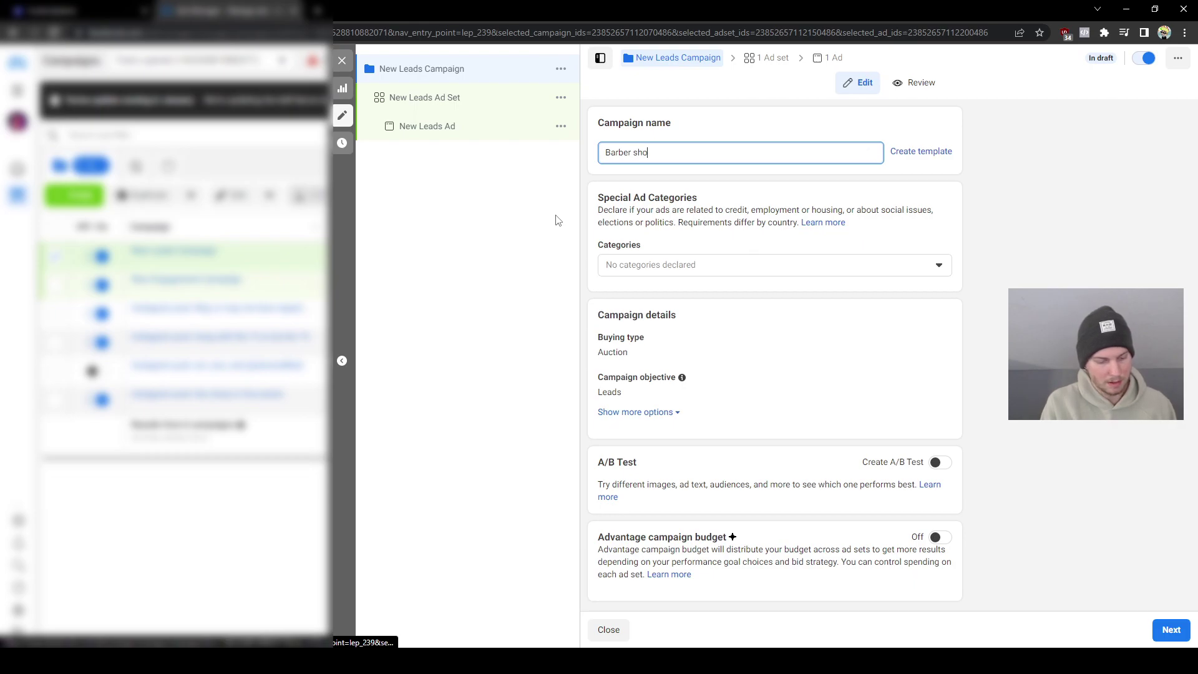
pyautogui.write('p test campaign')
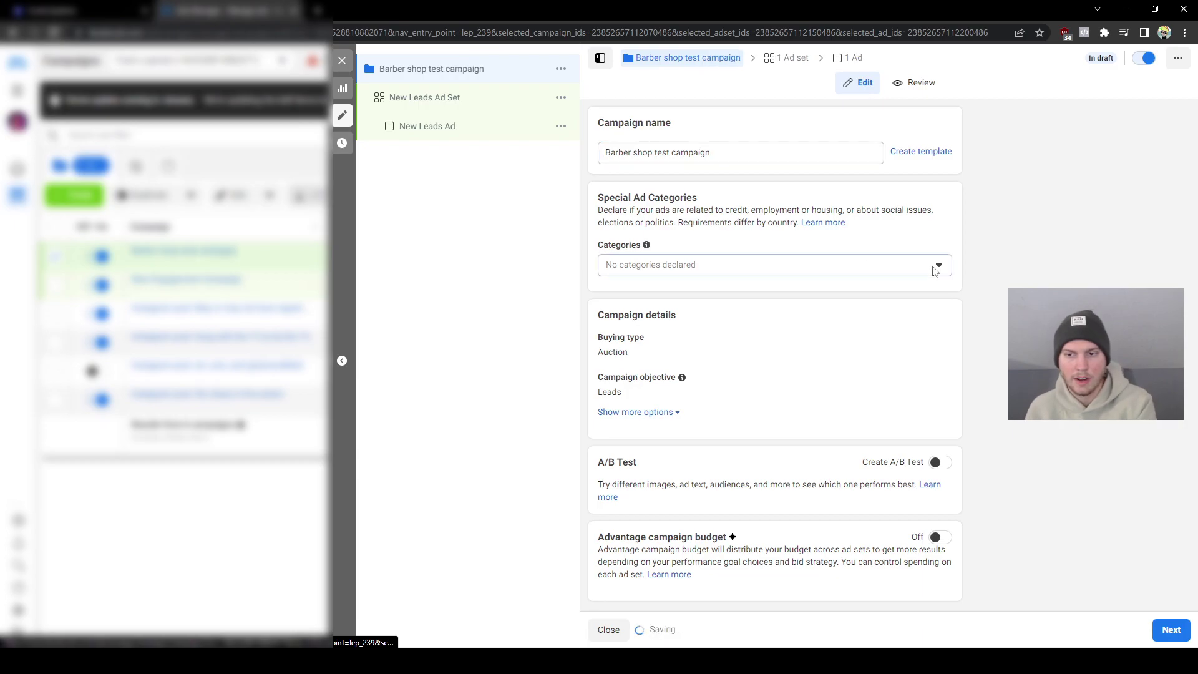
# Step: Review the available special ad categories for the campaign without declaring any
pyautogui.click(860, 265)
pyautogui.scroll(-1, 774, 352)
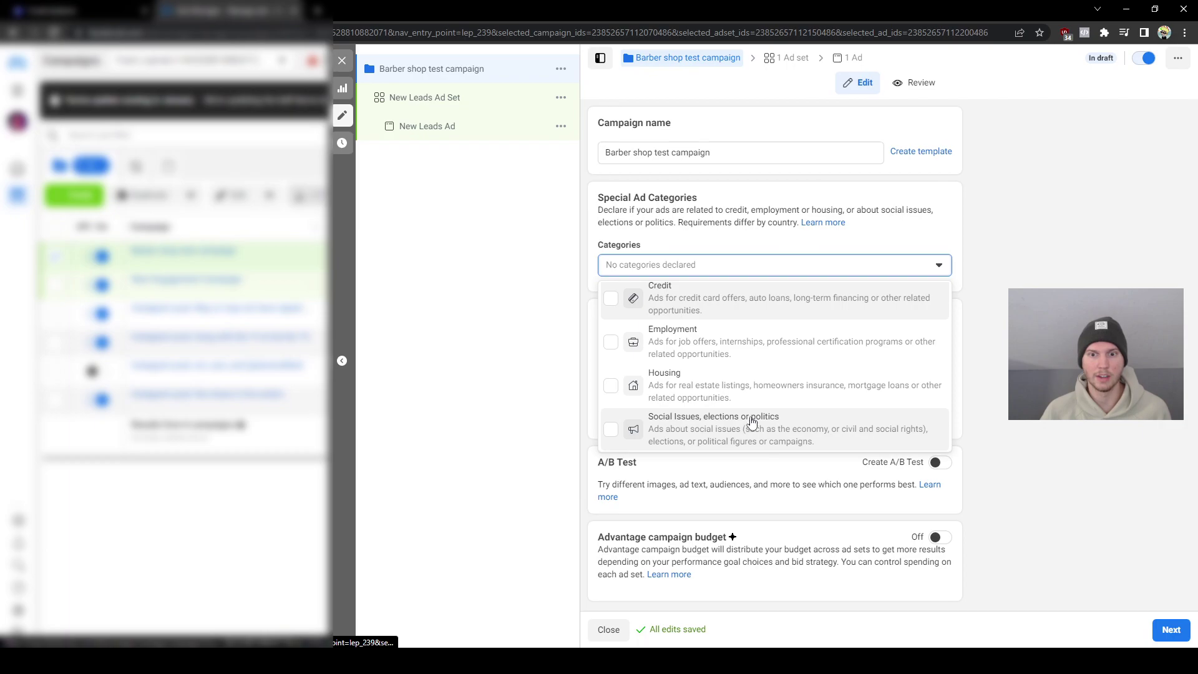
pyautogui.click(981, 364)
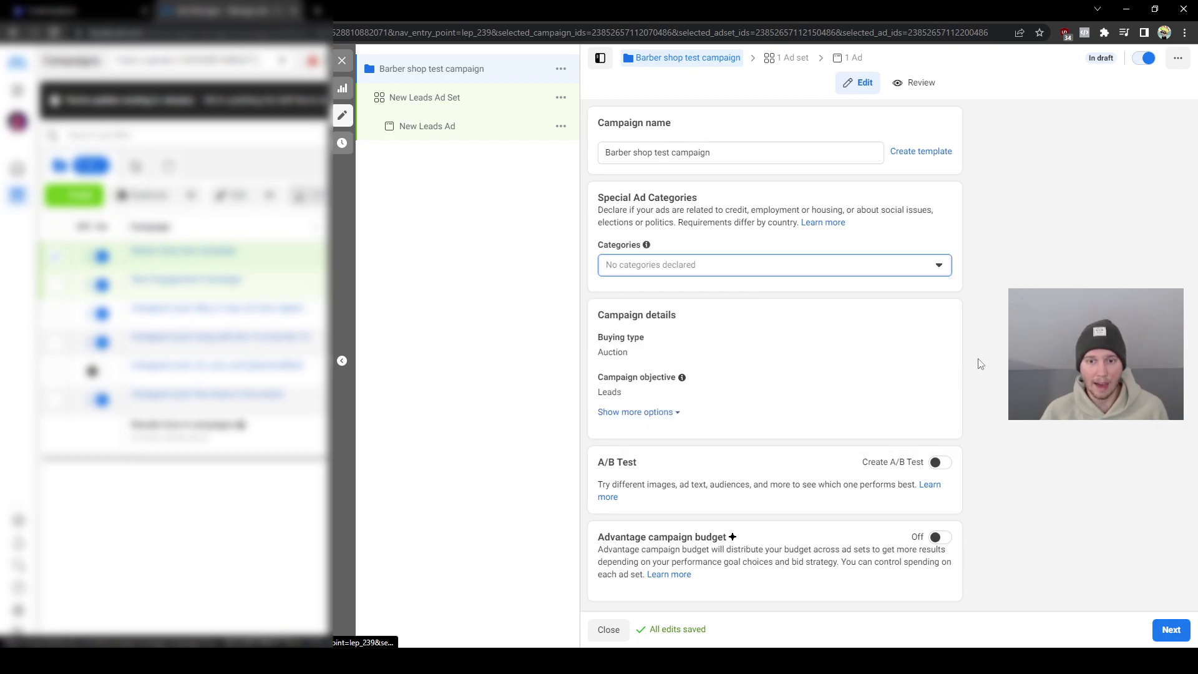
pyautogui.click(847, 268)
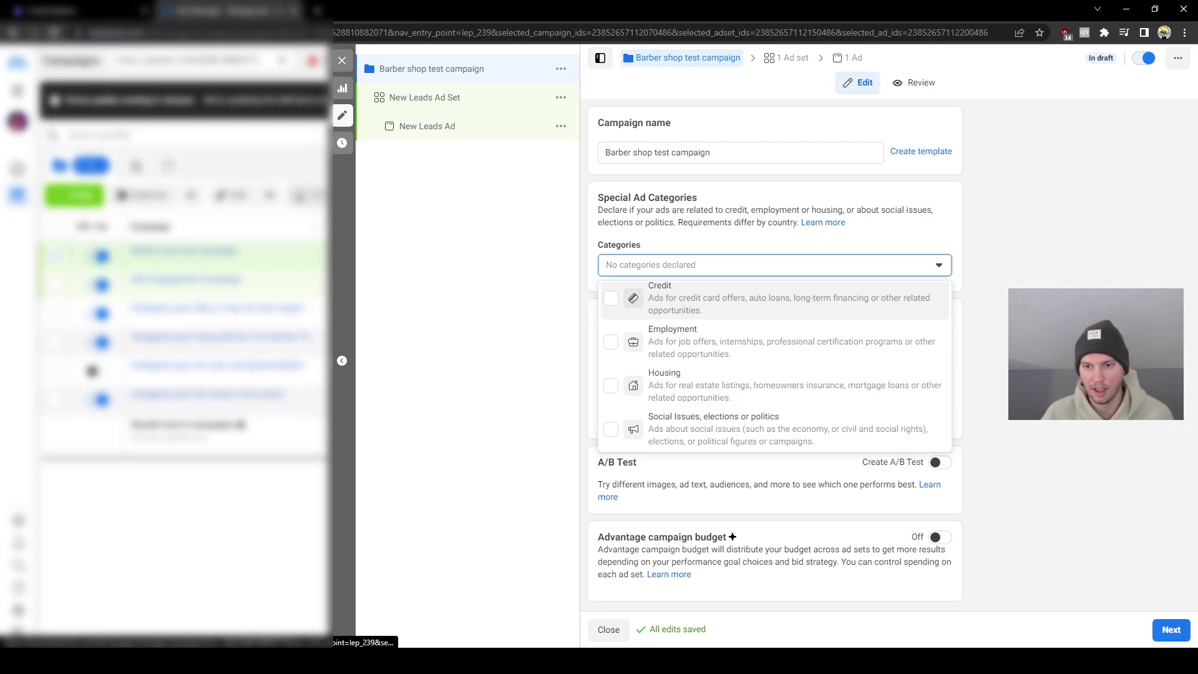
pyautogui.click(1002, 361)
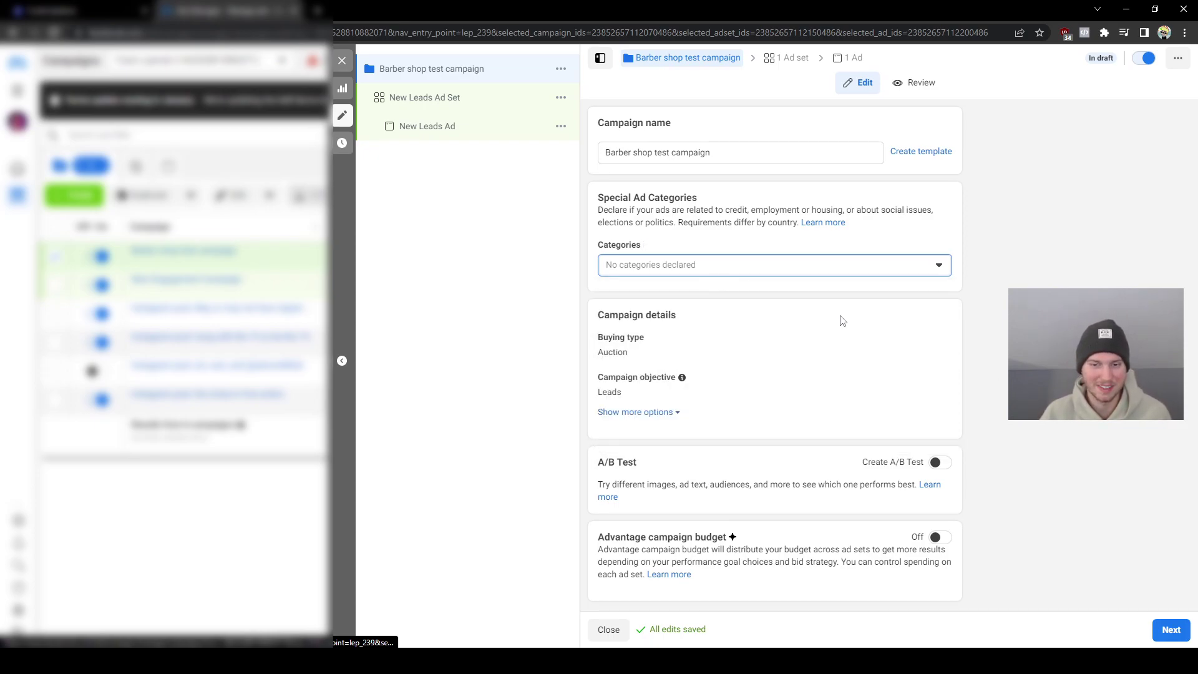
pyautogui.scroll(-1, 861, 449)
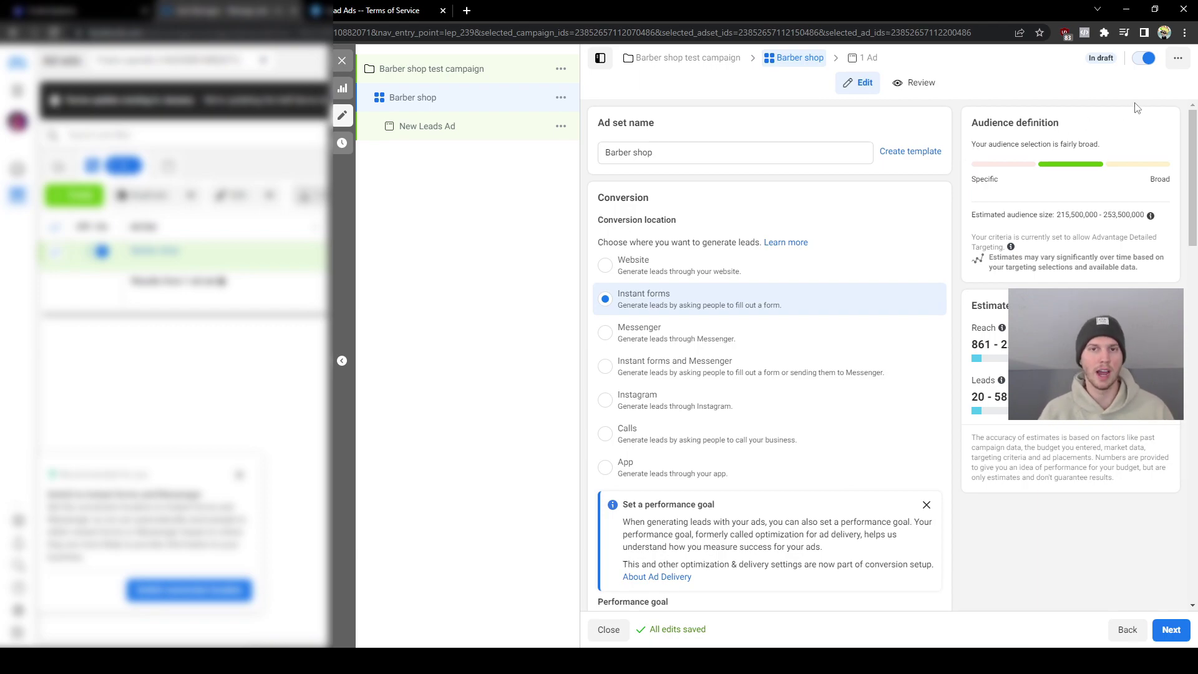
# Step: Review the ad set's conversion settings and its daily budget and schedule
pyautogui.click(431, 10)
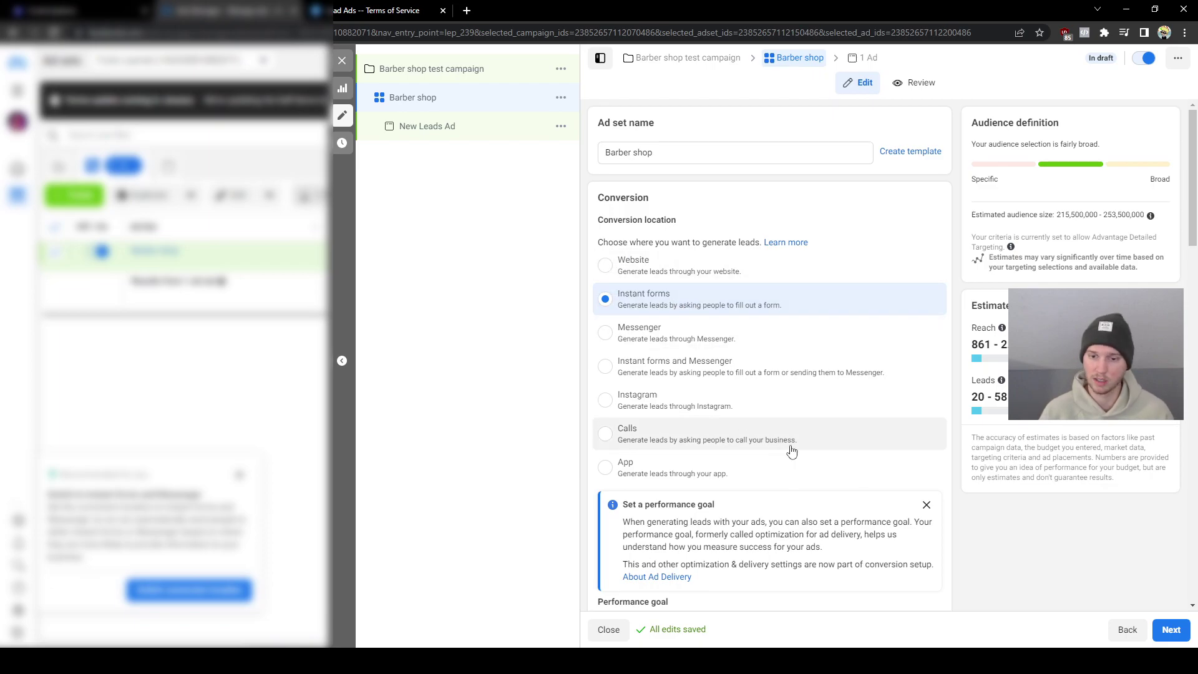
pyautogui.scroll(-5, 788, 449)
pyautogui.scroll(-6, 777, 249)
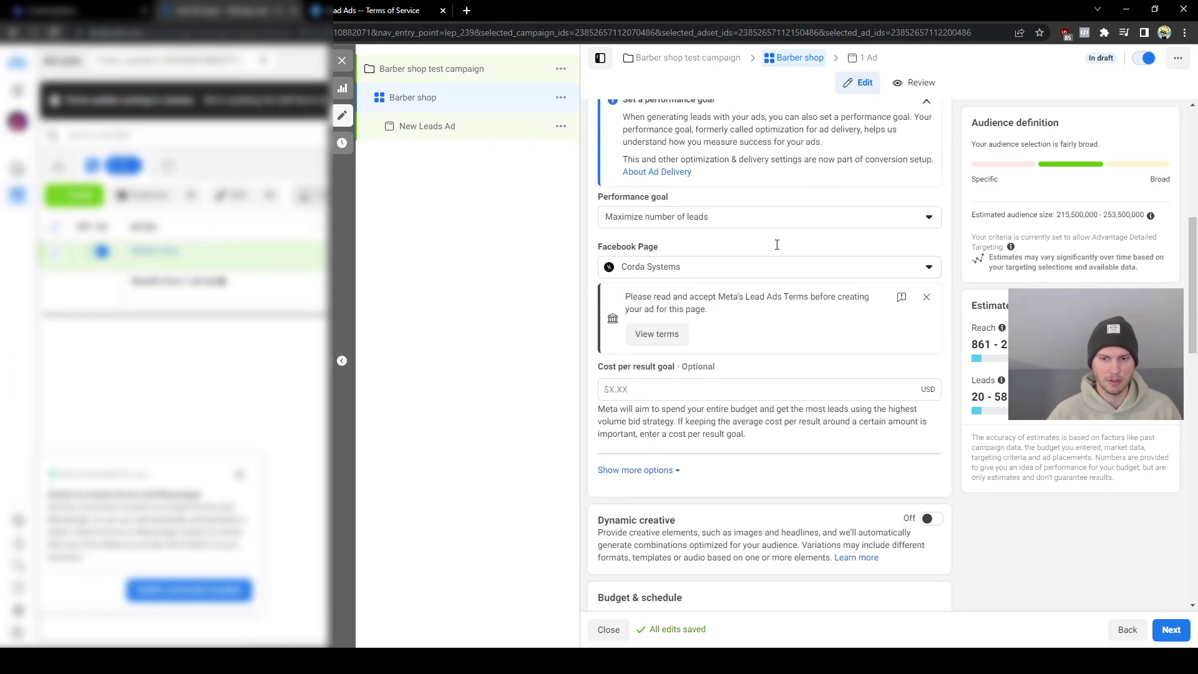
pyautogui.scroll(-1, 777, 250)
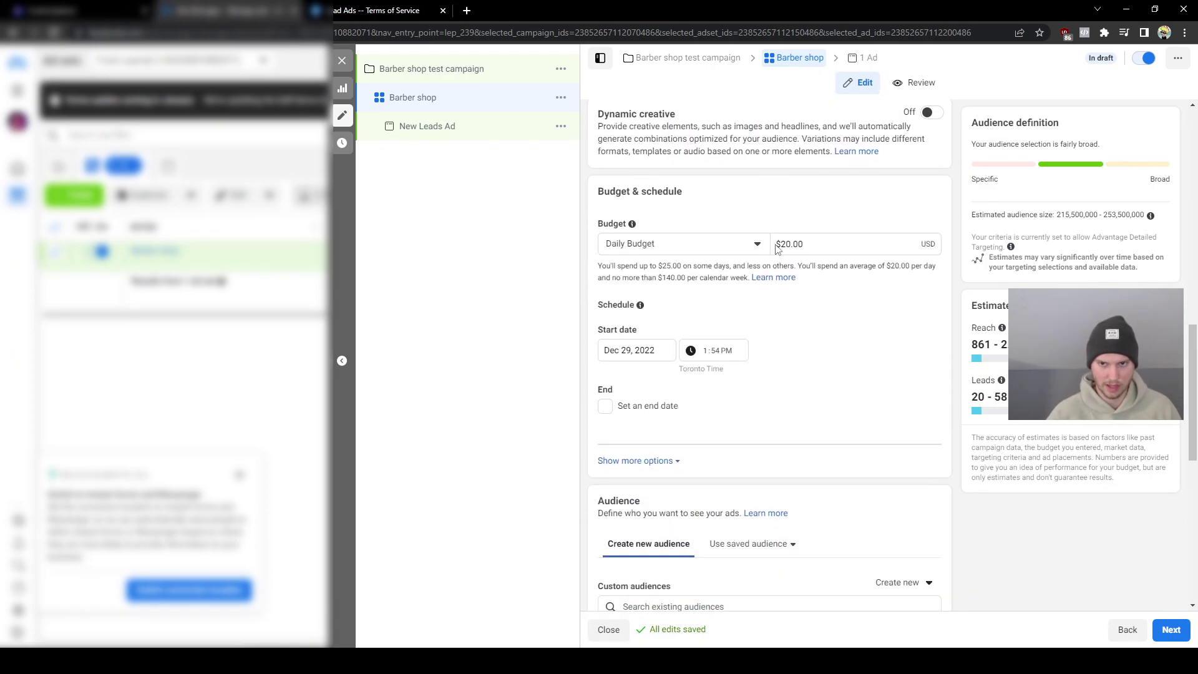
pyautogui.click(814, 246)
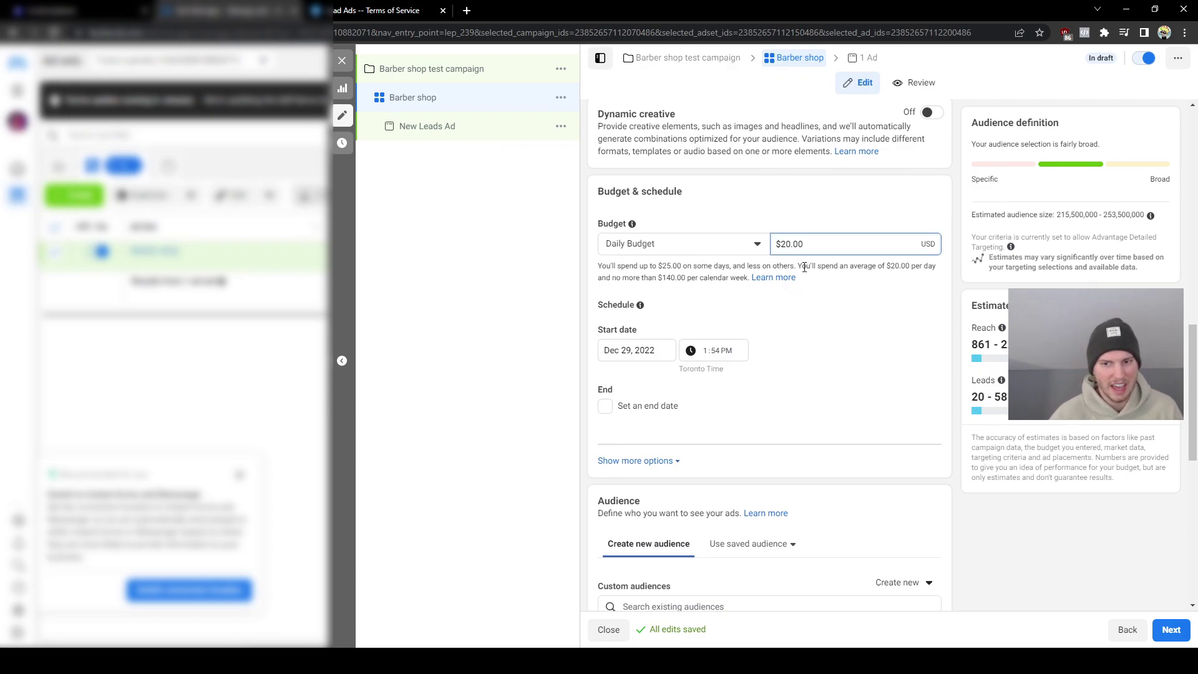
pyautogui.click(804, 267)
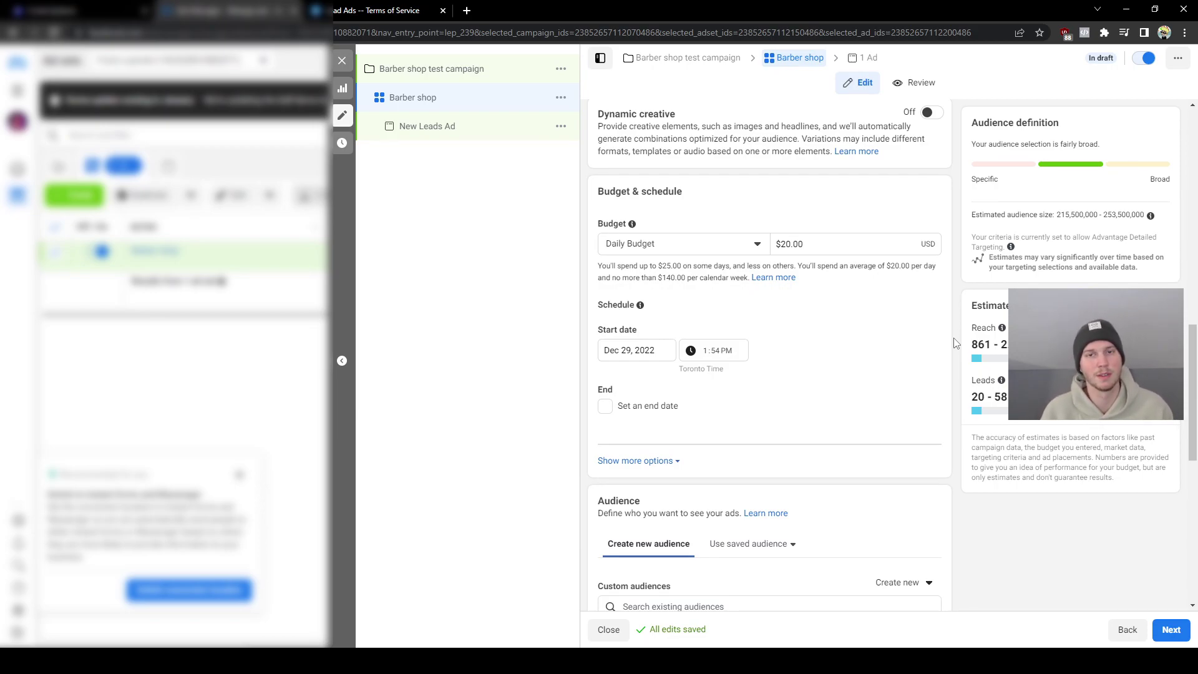
# Step: Restrict the ad set audience's gender to Men
pyautogui.scroll(-1, 954, 342)
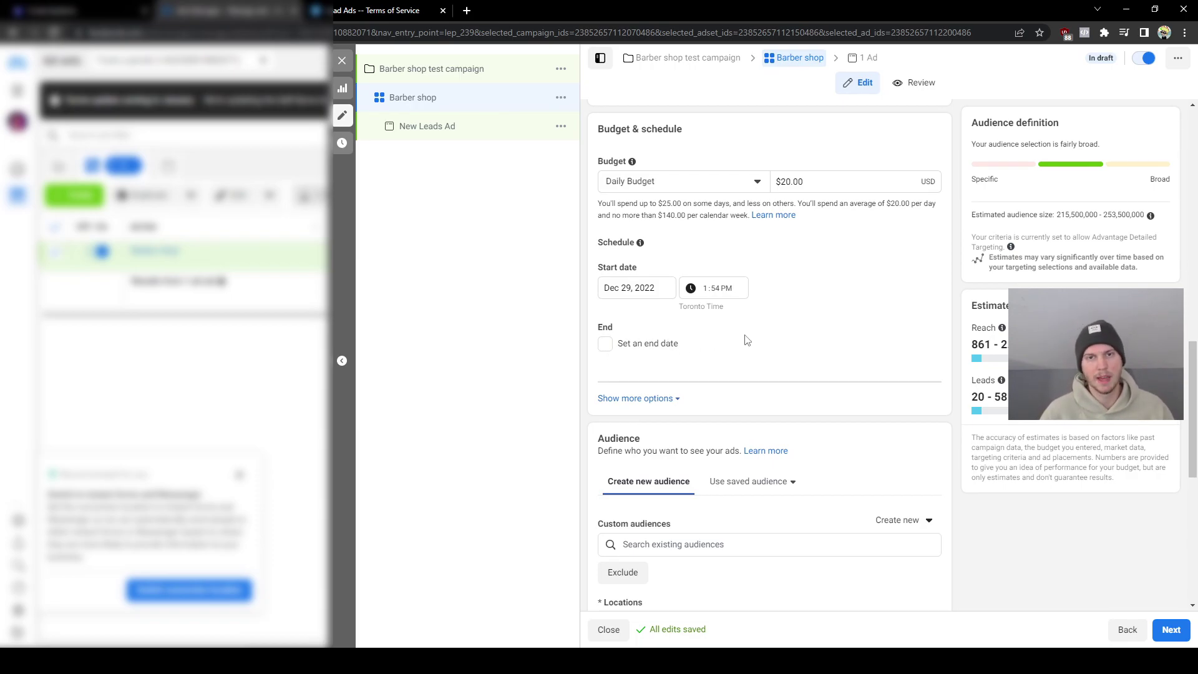
pyautogui.scroll(-3, 748, 340)
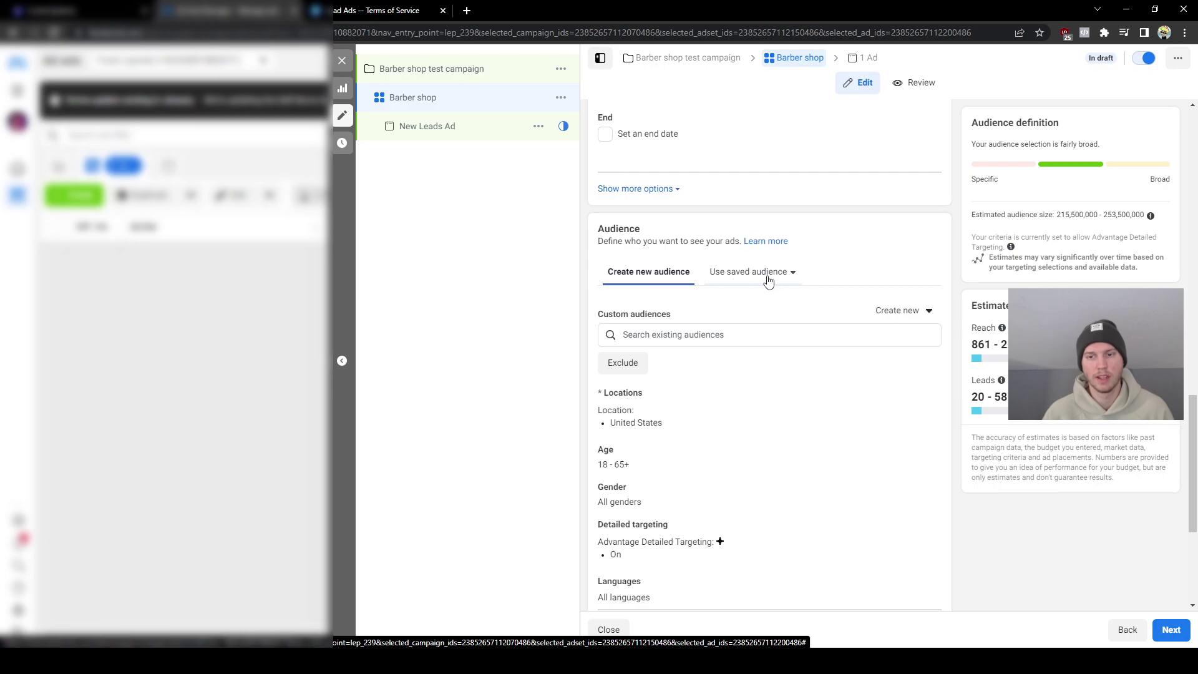
pyautogui.scroll(-1, 770, 274)
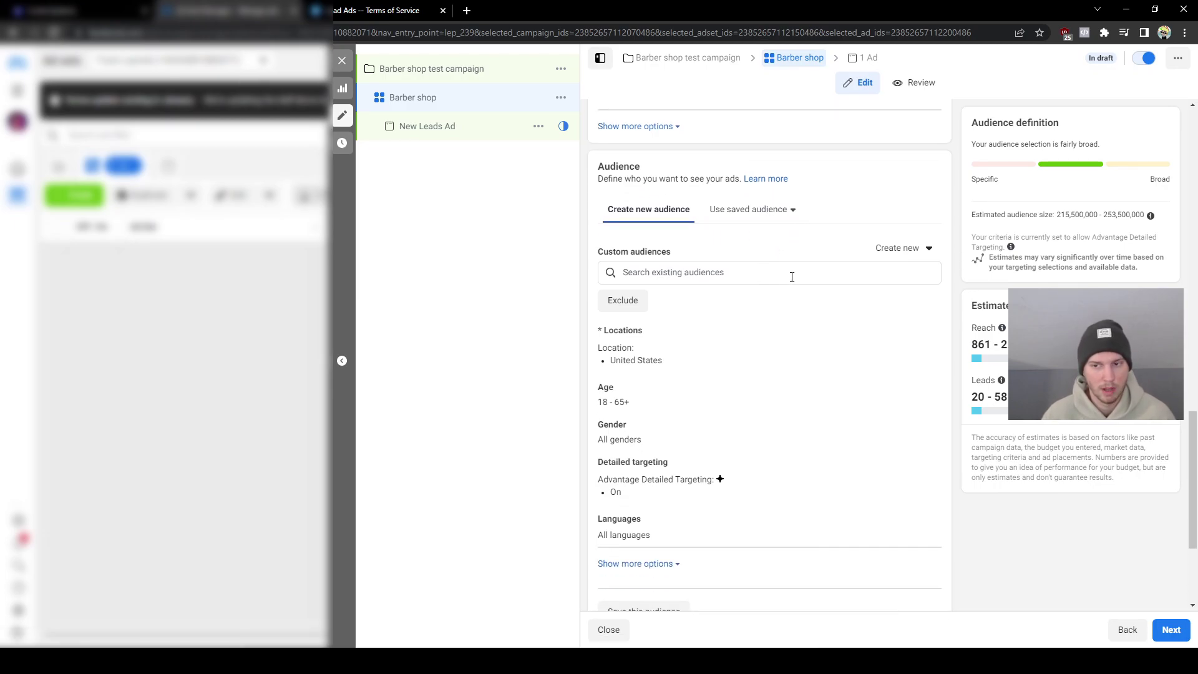
pyautogui.scroll(-1, 762, 290)
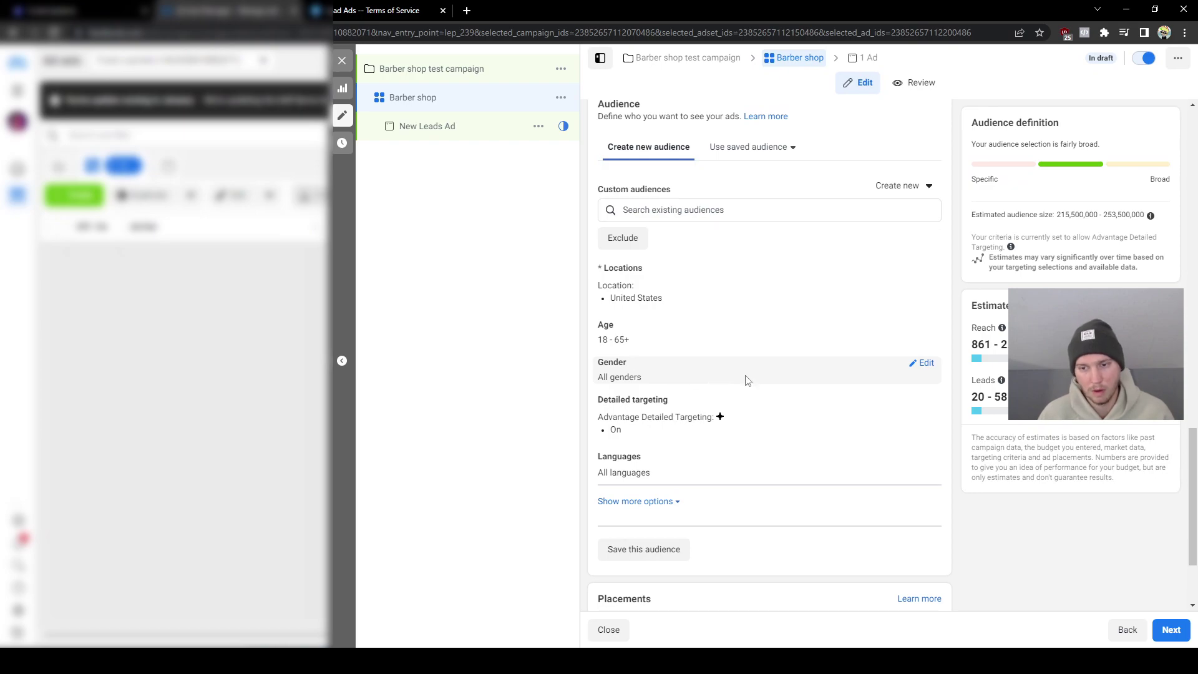
pyautogui.click(922, 364)
pyautogui.click(646, 379)
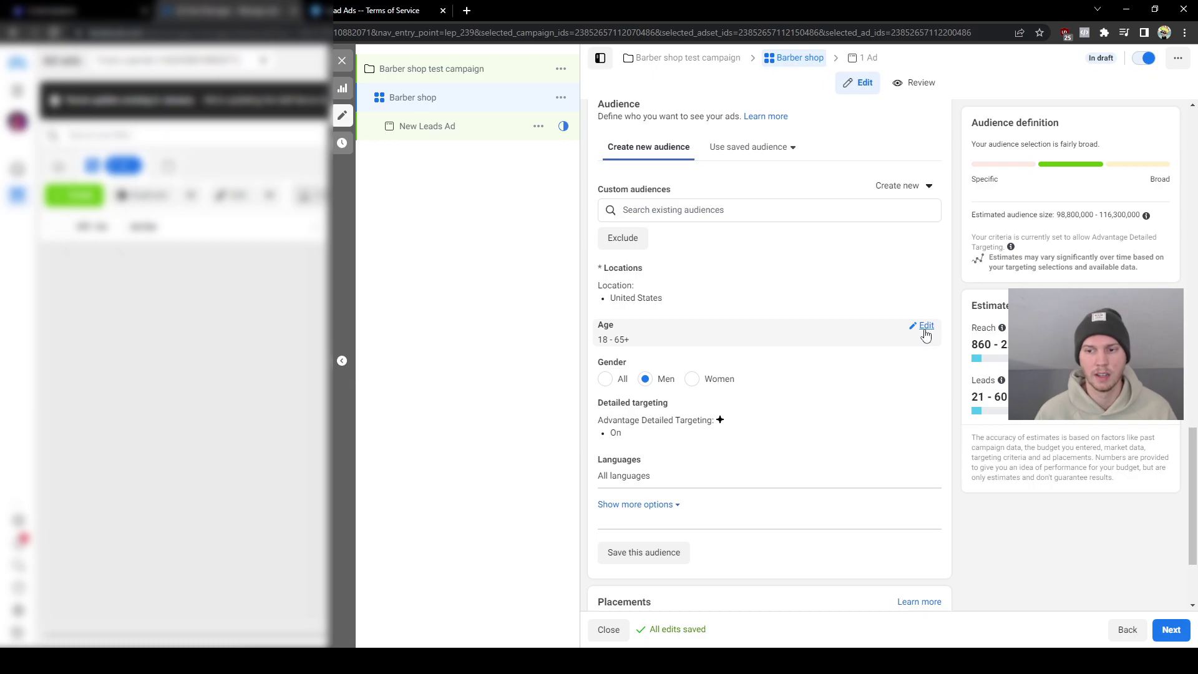
# Step: Set the audience's maximum age to 37, keeping 18 as the minimum
pyautogui.click(927, 337)
pyautogui.click(642, 347)
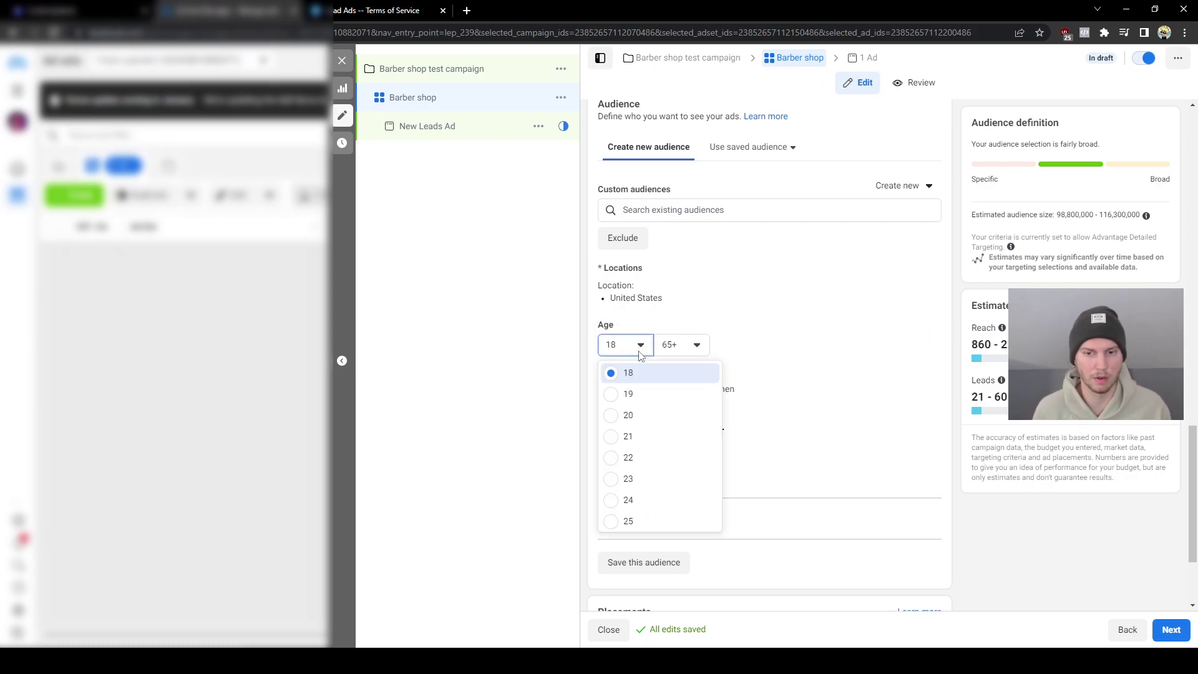
pyautogui.click(686, 347)
pyautogui.scroll(3, 689, 405)
pyautogui.scroll(4, 688, 405)
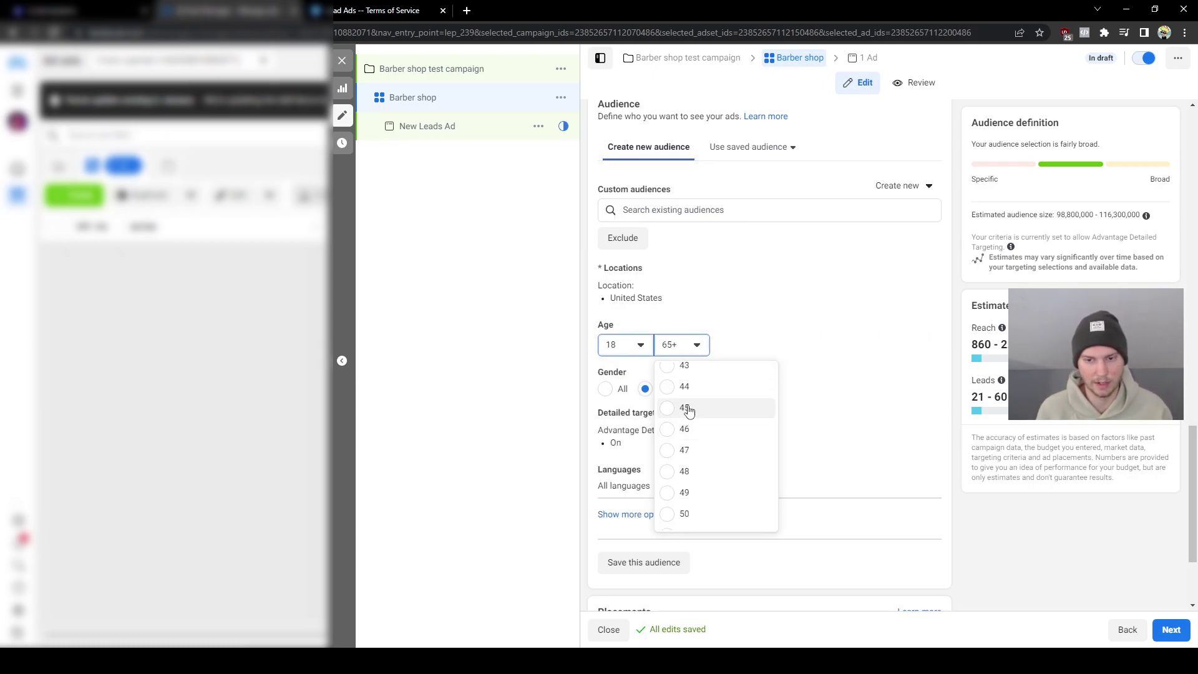
pyautogui.click(684, 373)
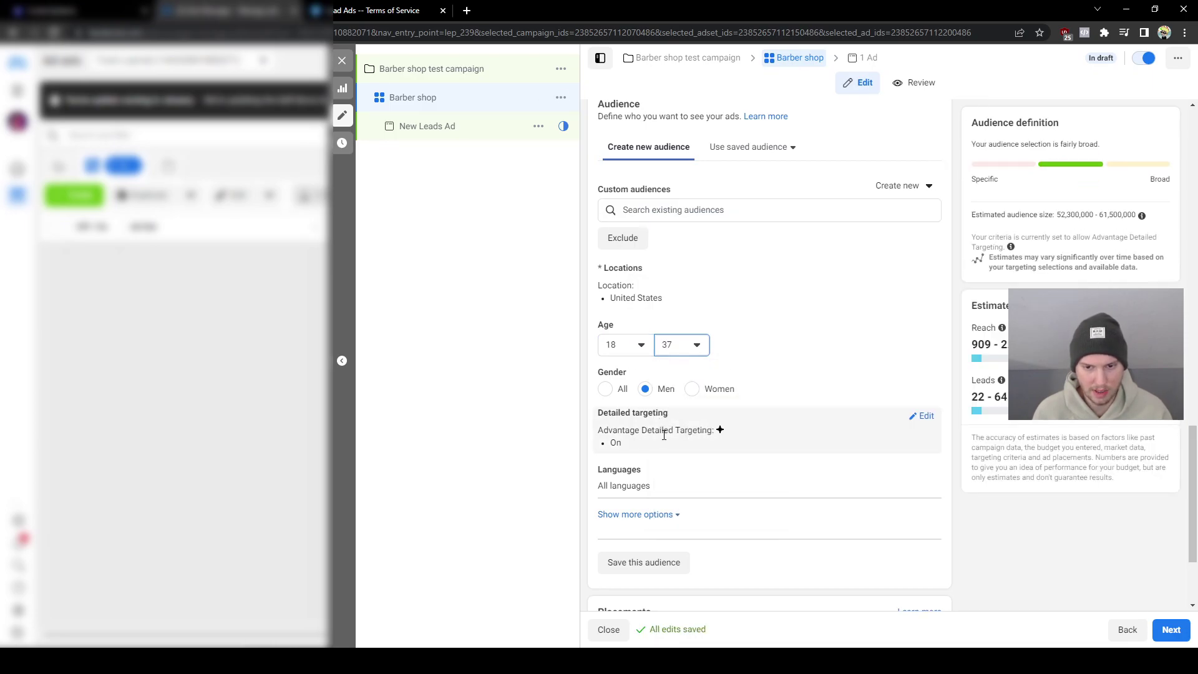
# Step: Turn off Advantage Detailed Targeting and add the Physical exercise (fitness) interest from Fitness and wellness
pyautogui.click(924, 416)
pyautogui.click(605, 454)
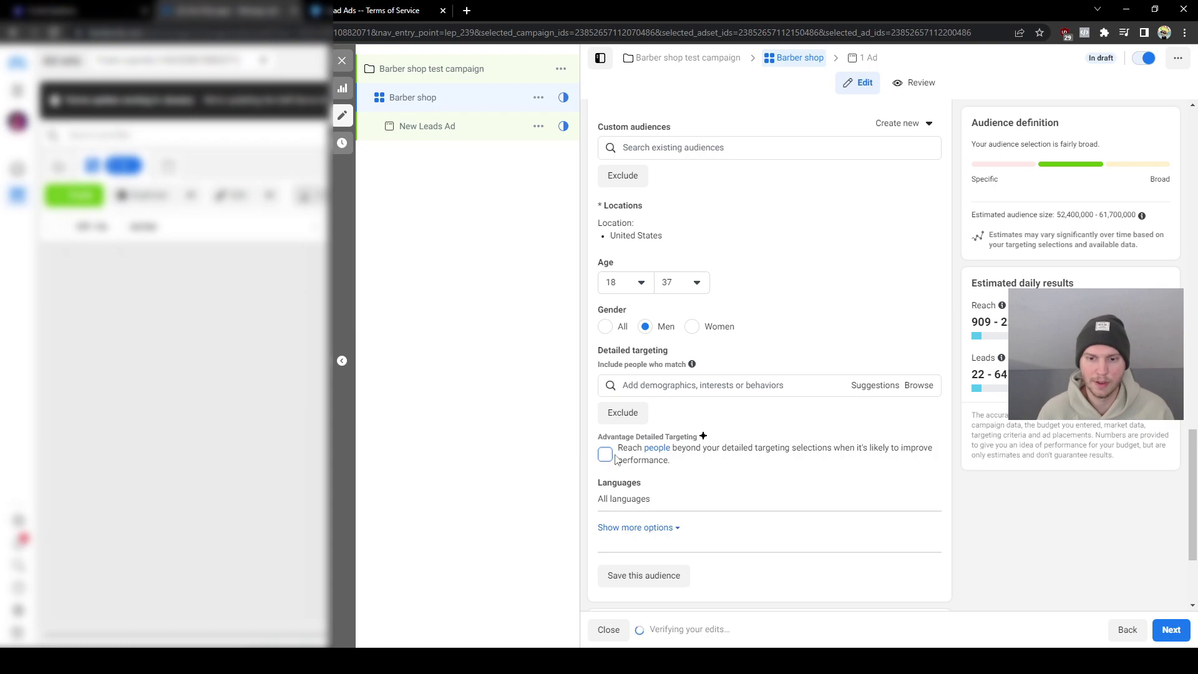
pyautogui.click(680, 386)
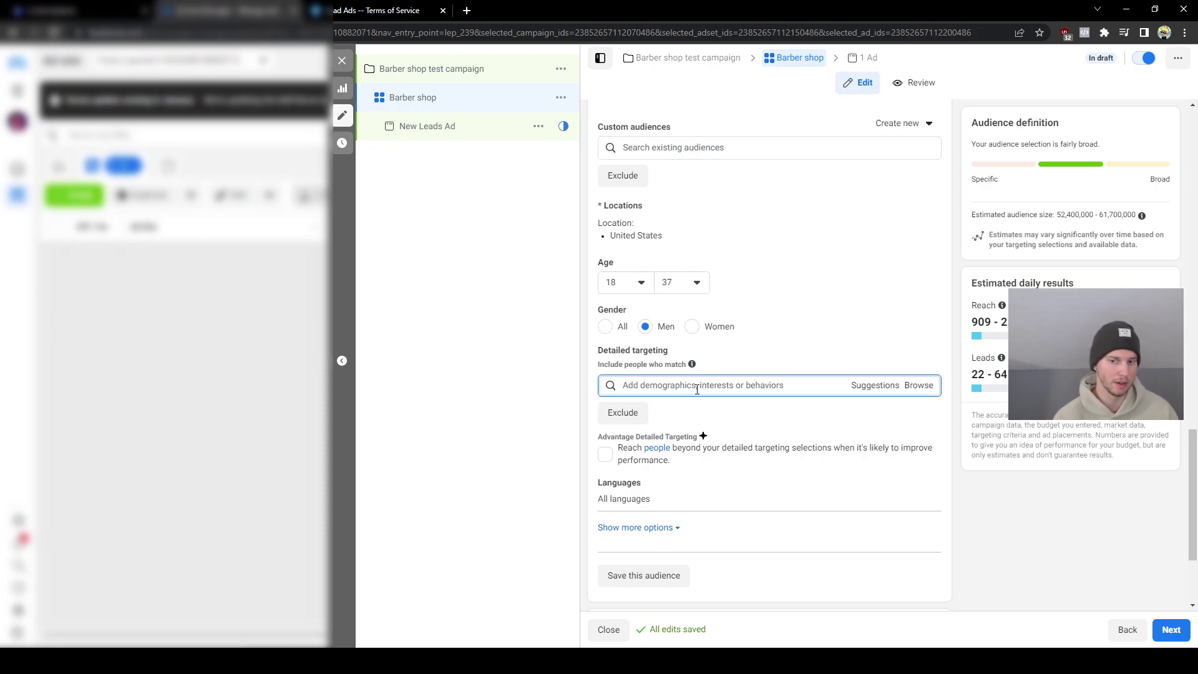
pyautogui.click(912, 387)
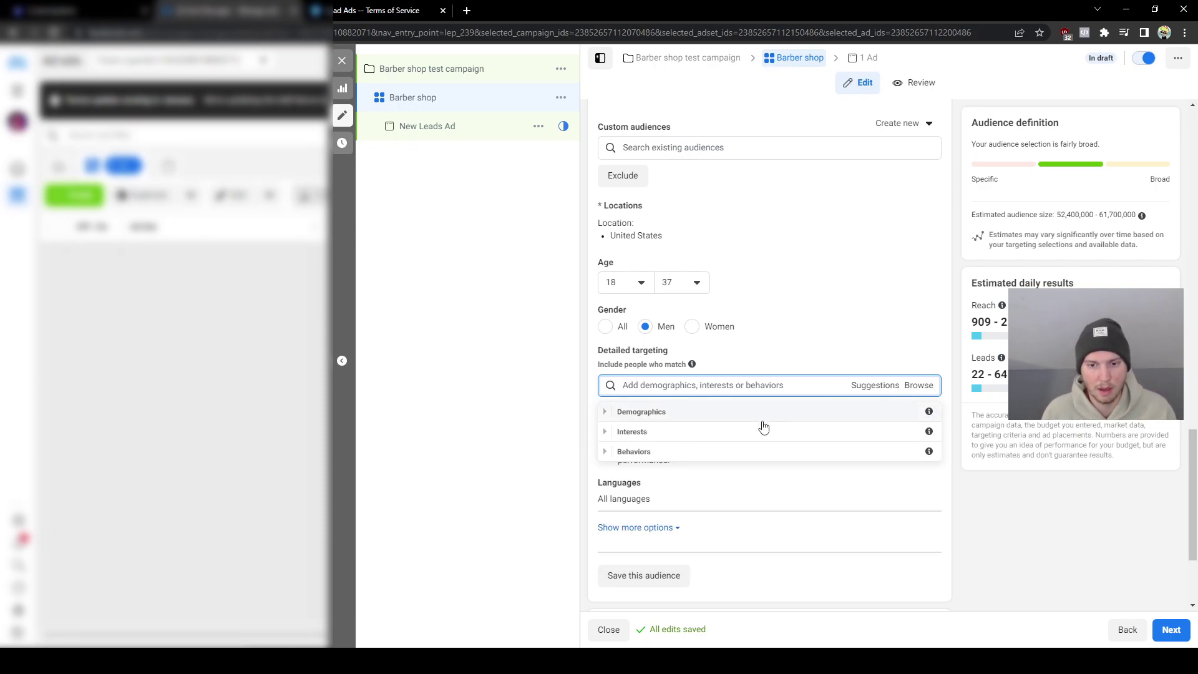
pyautogui.click(604, 431)
pyautogui.click(661, 490)
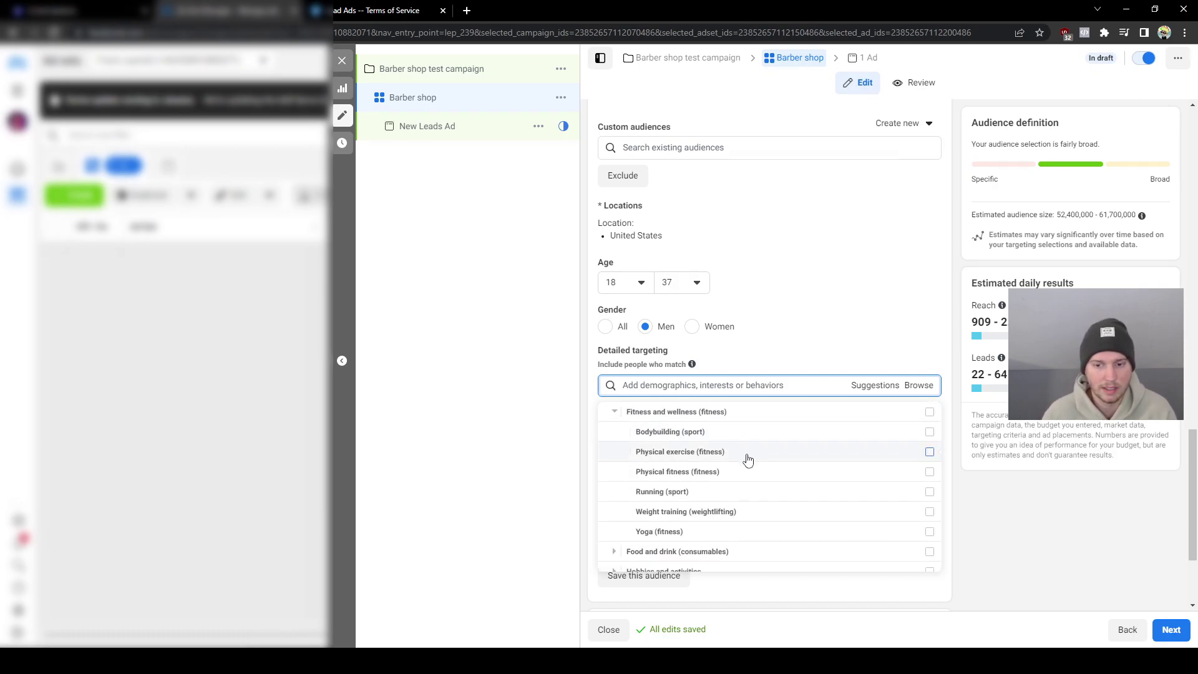
pyautogui.click(928, 451)
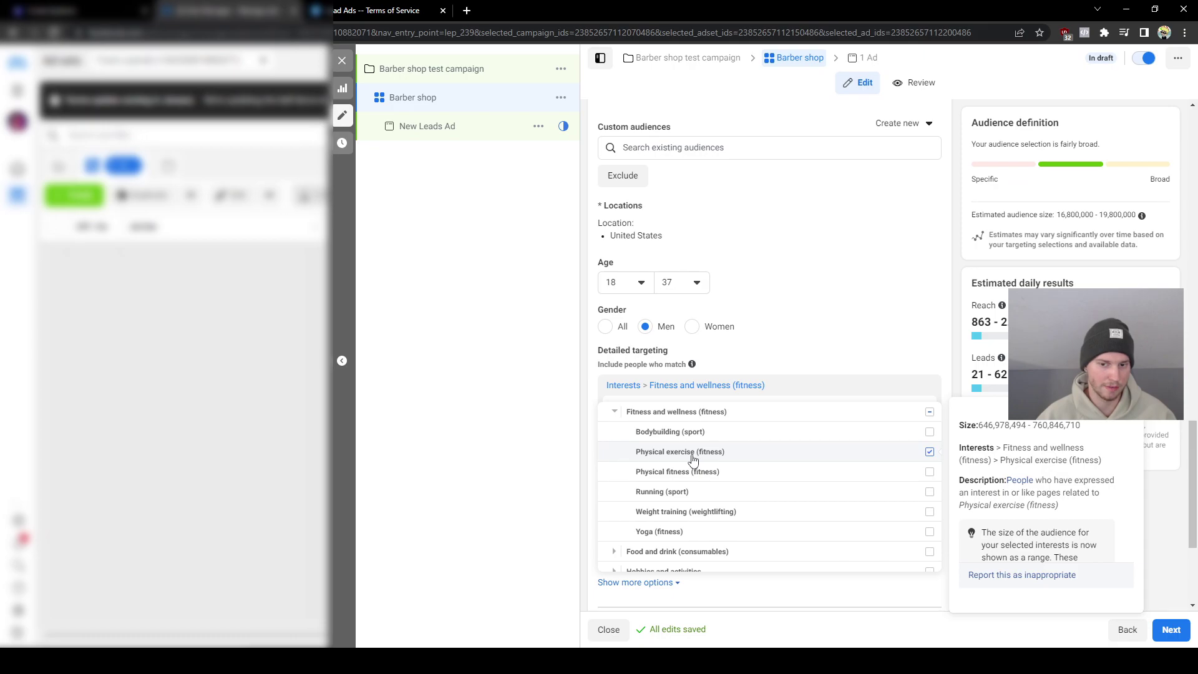
# Step: Add the Hair products (hair care) interest from the Beauty (social concept) group of Shopping and fashion
pyautogui.scroll(-3, 771, 464)
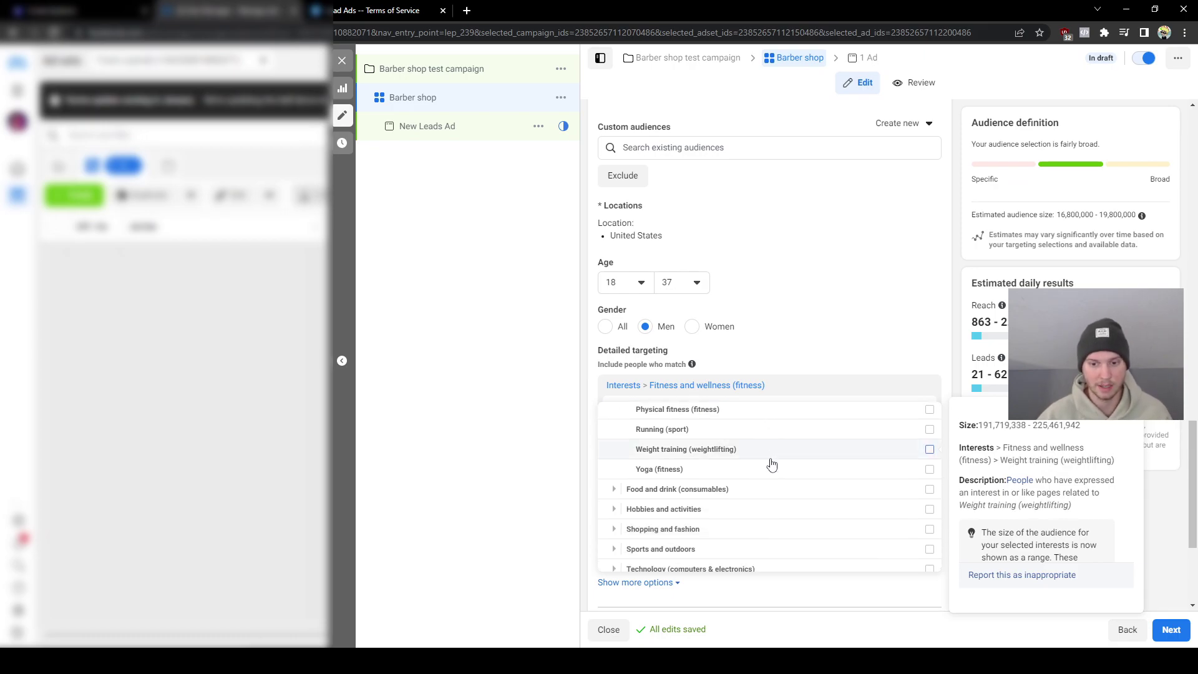
pyautogui.click(703, 413)
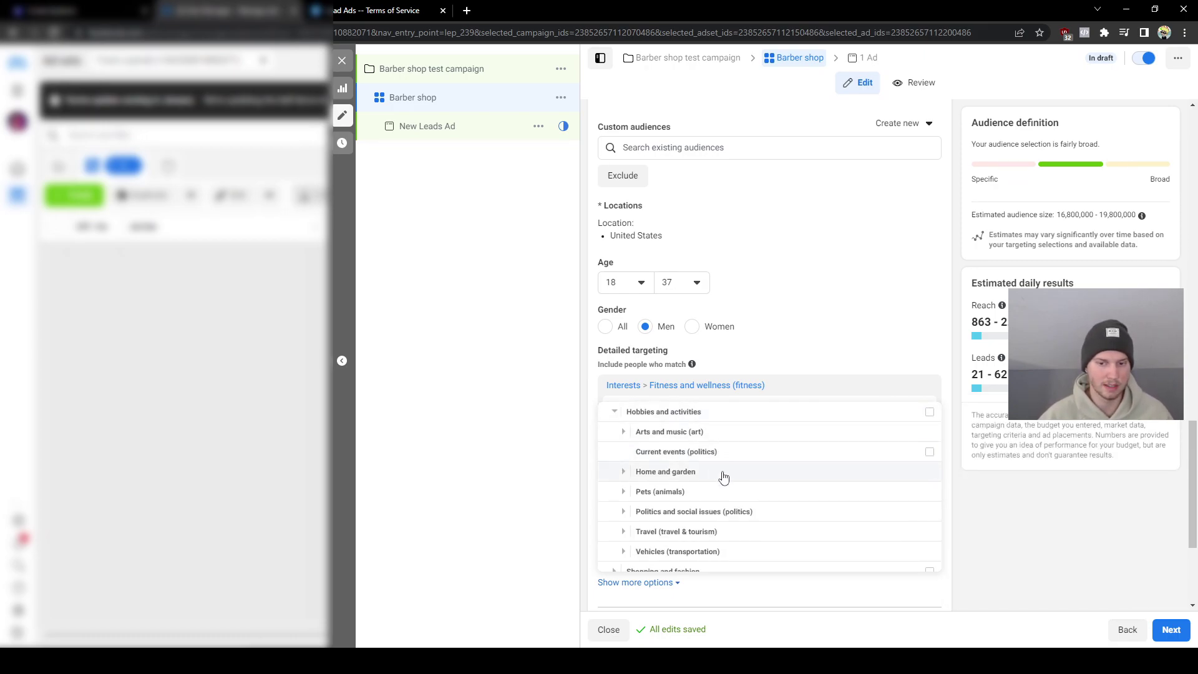
pyautogui.scroll(-1, 722, 476)
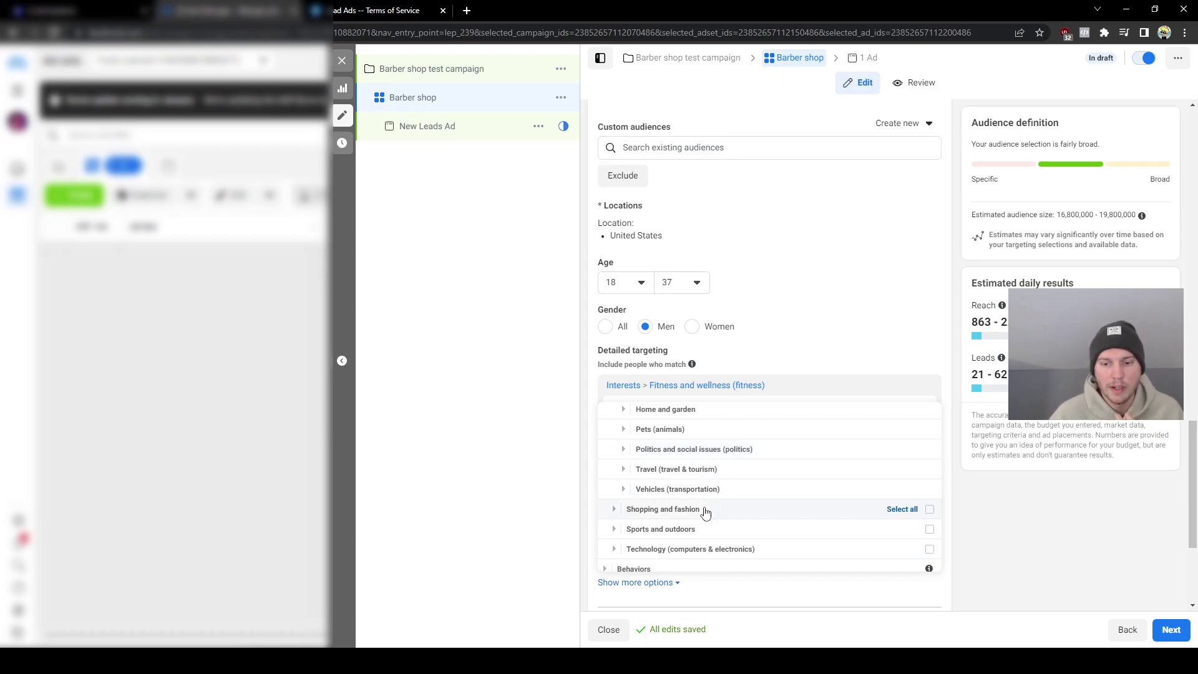
pyautogui.click(707, 508)
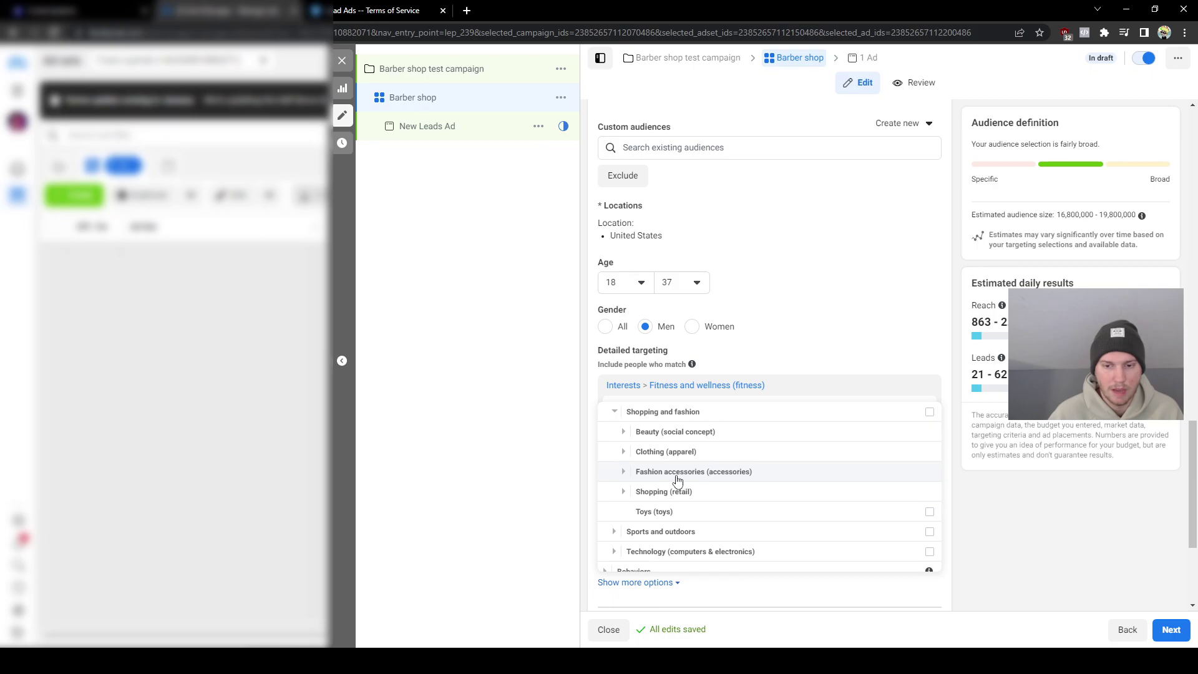
pyautogui.click(675, 431)
pyautogui.scroll(-1, 680, 434)
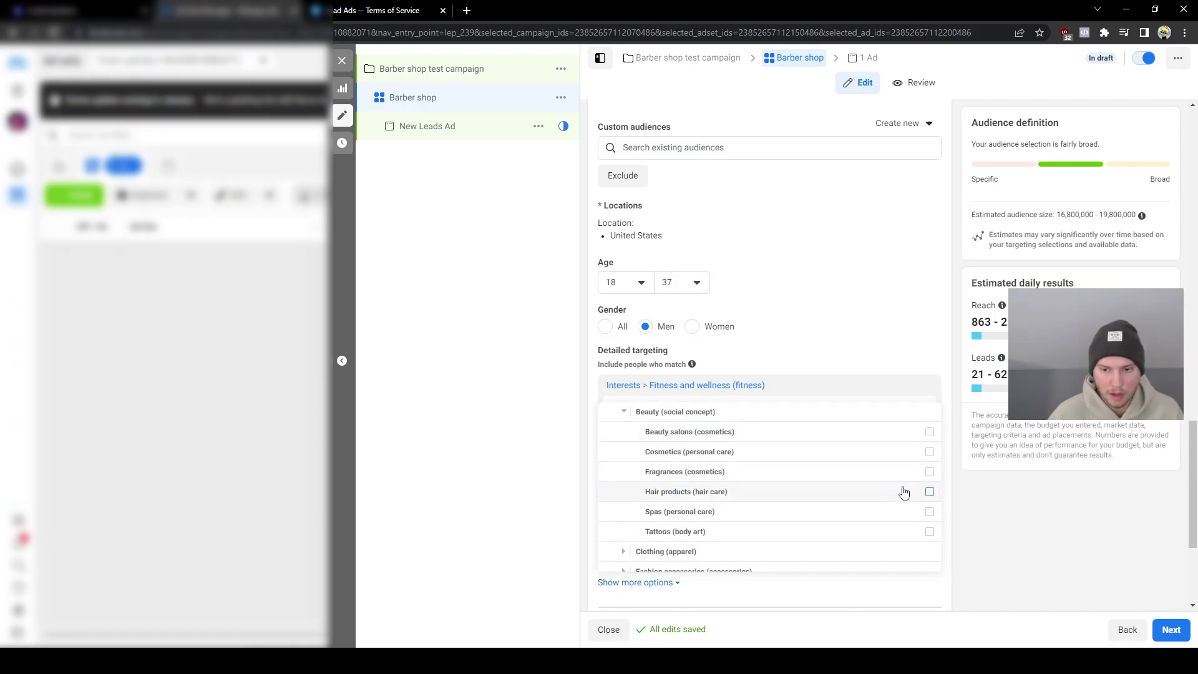
pyautogui.click(929, 492)
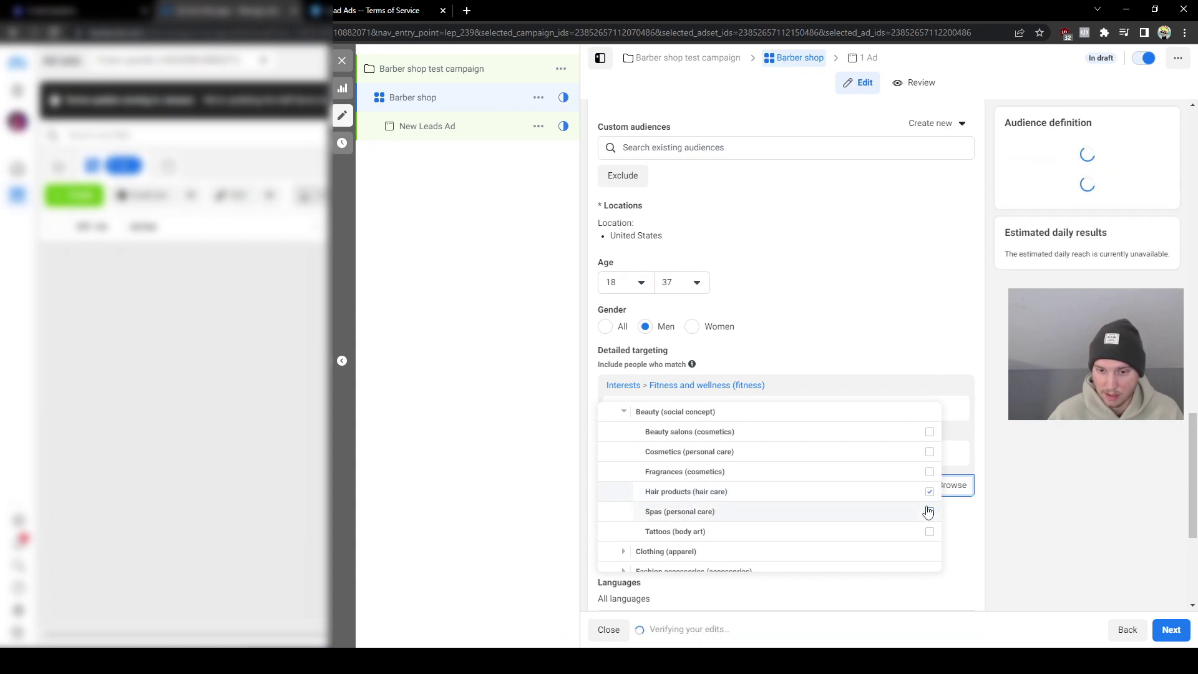
# Step: Try adding Cosmetics (personal care) from the Beauty interests while leaving Fragrances (cosmetics) unselected
pyautogui.click(929, 472)
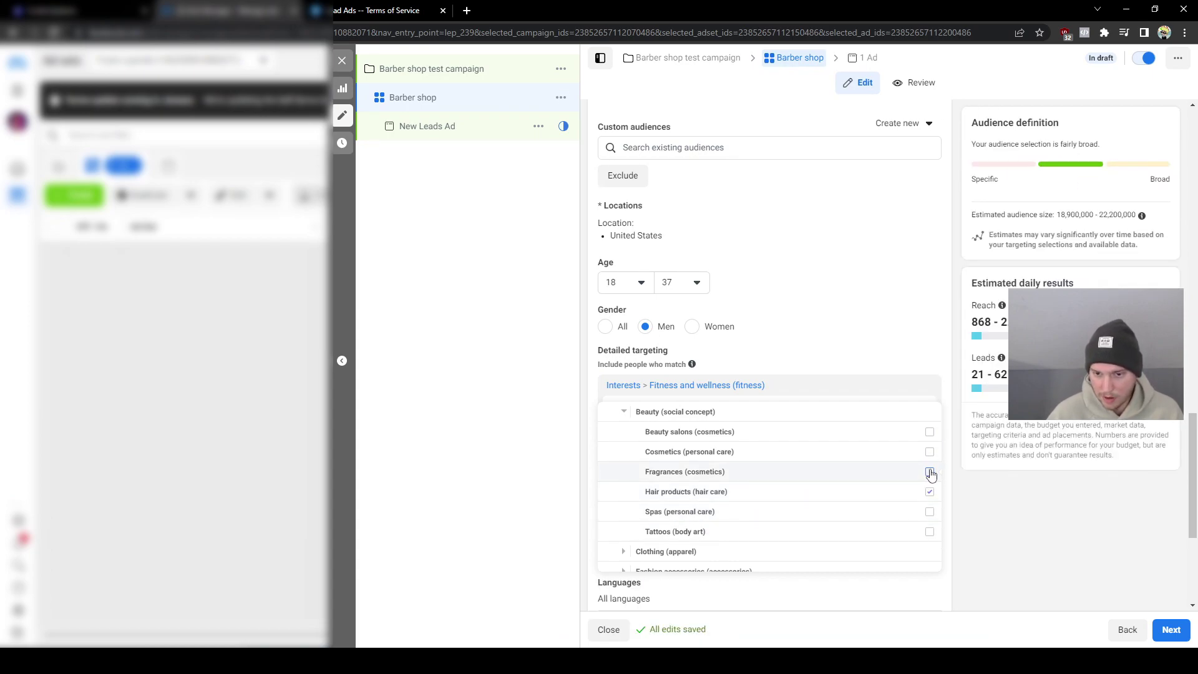
pyautogui.click(929, 452)
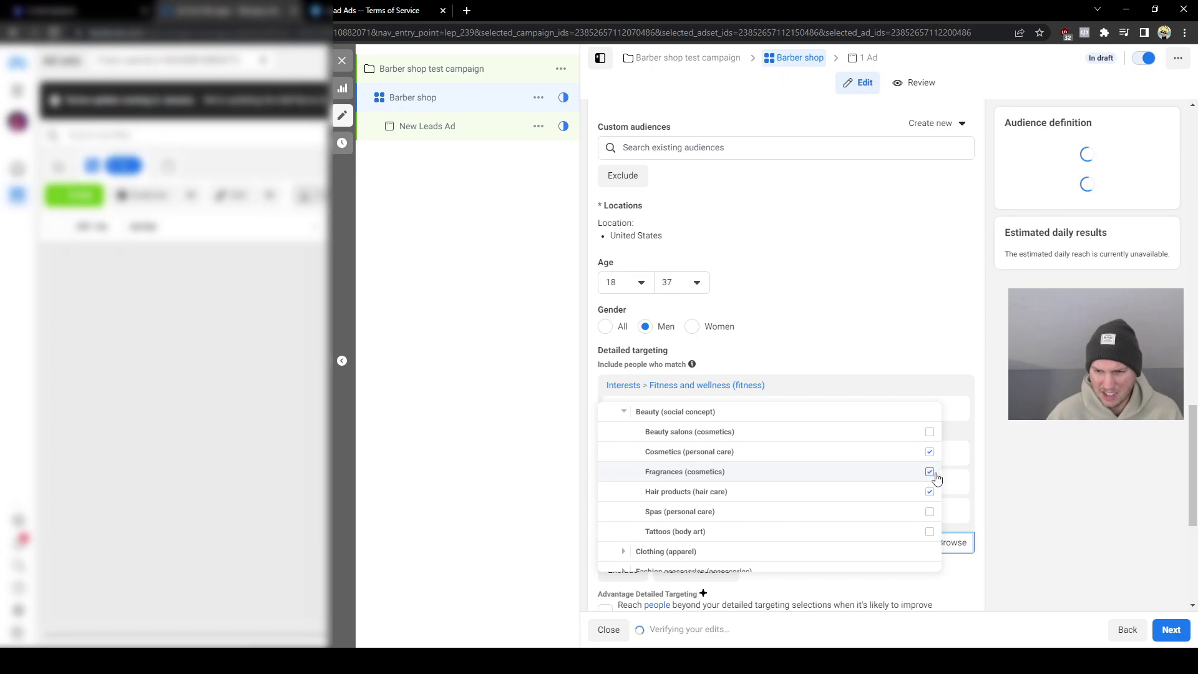
pyautogui.click(930, 474)
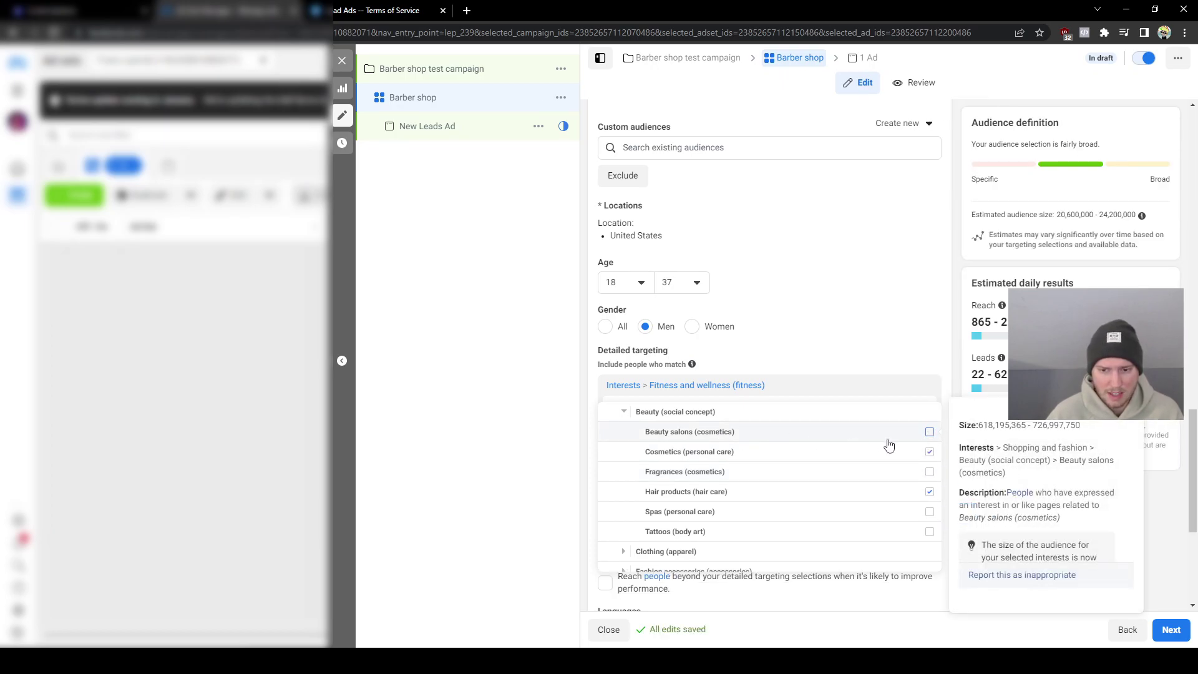
# Step: Look through the remaining Shopping and fashion interests, including the Fashion accessories group
pyautogui.scroll(-1, 873, 452)
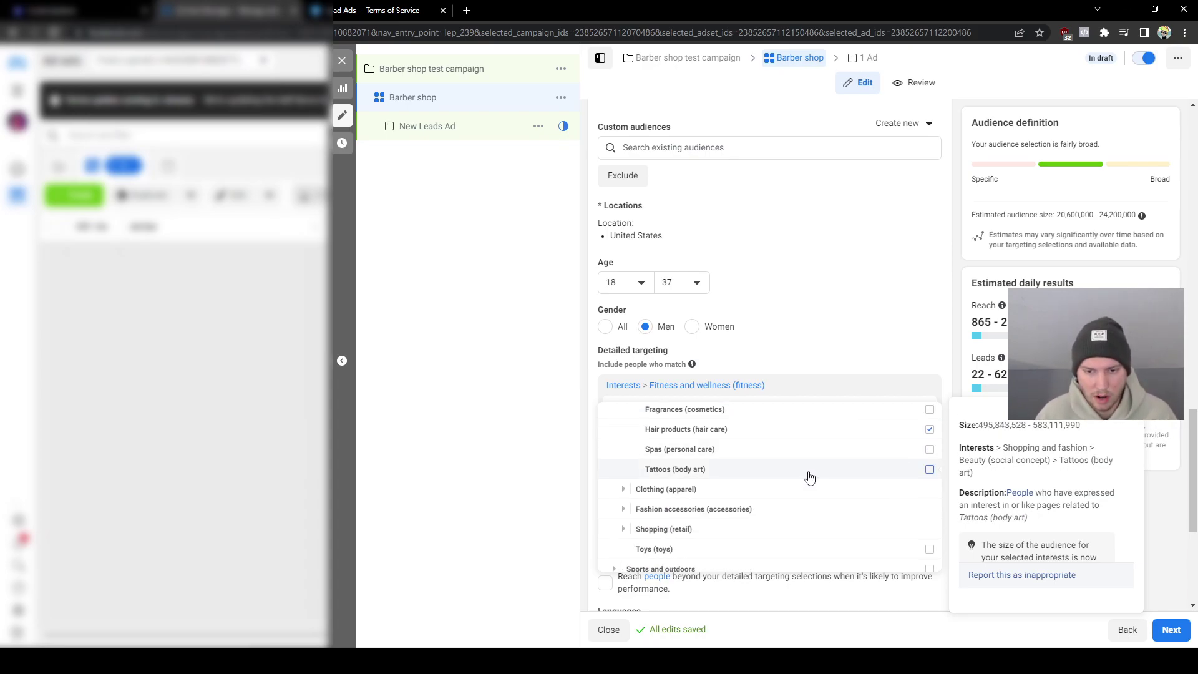
pyautogui.scroll(-1, 753, 456)
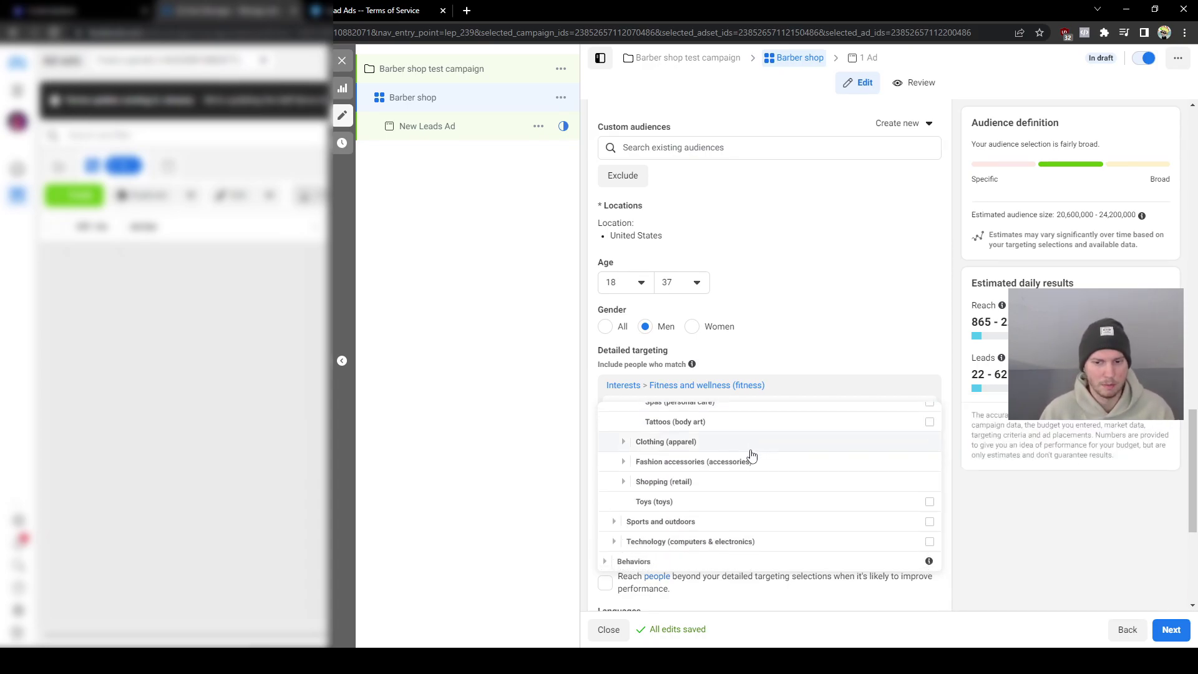
pyautogui.click(770, 461)
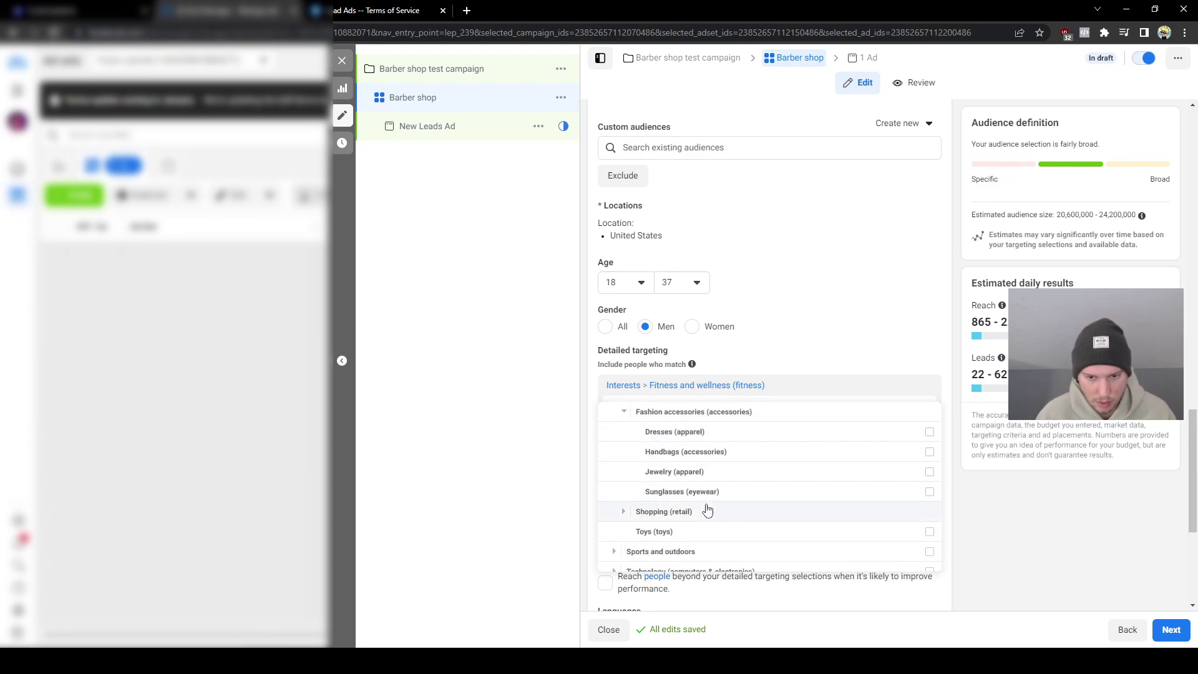
# Step: Examine the Behaviors targeting categories, including Mobile Device User, its devices by brand, and Purchase behavior
pyautogui.scroll(-3, 711, 474)
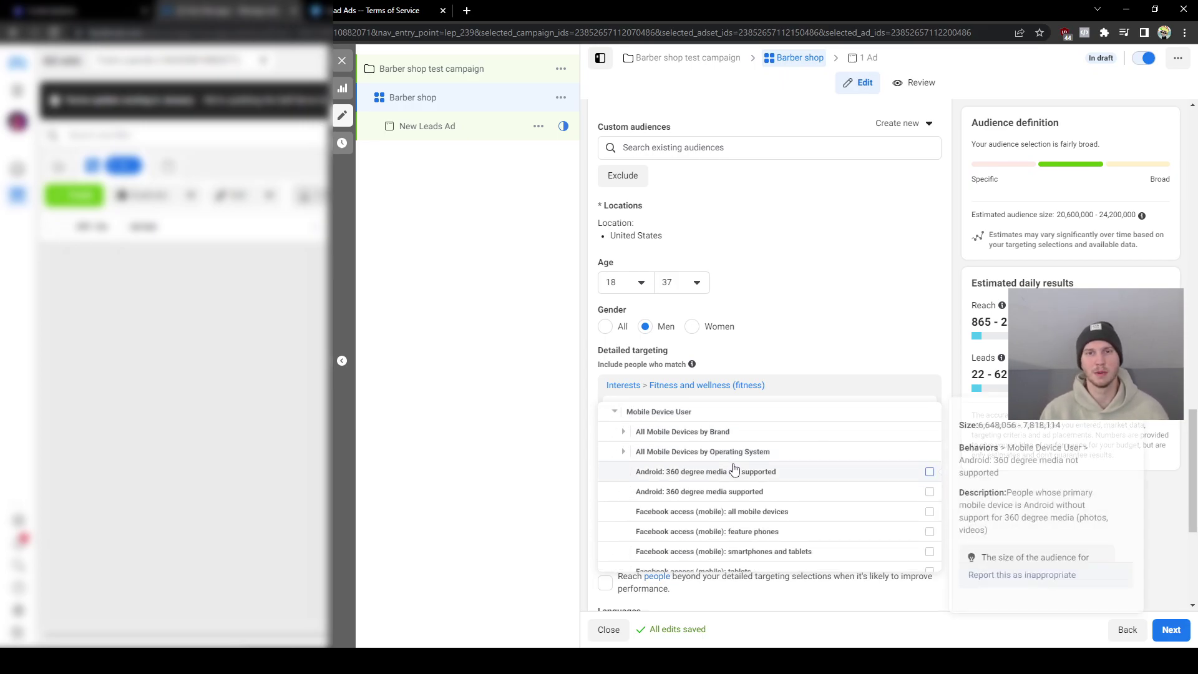
pyautogui.scroll(-2, 805, 501)
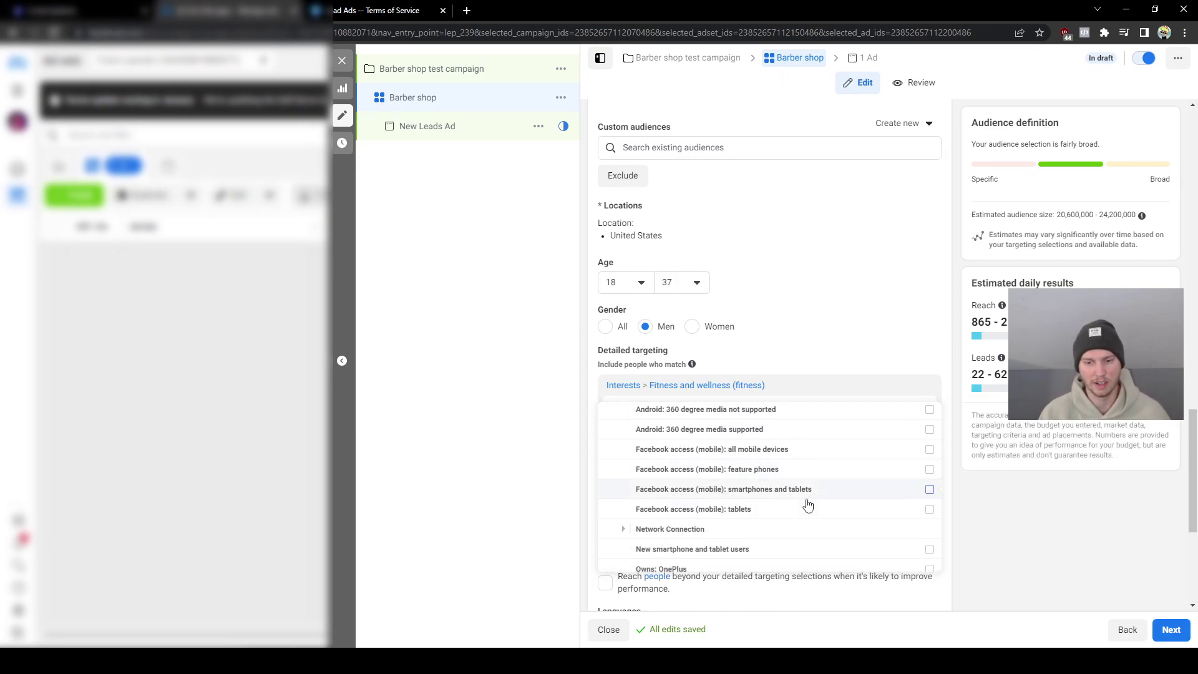
pyautogui.scroll(2, 796, 497)
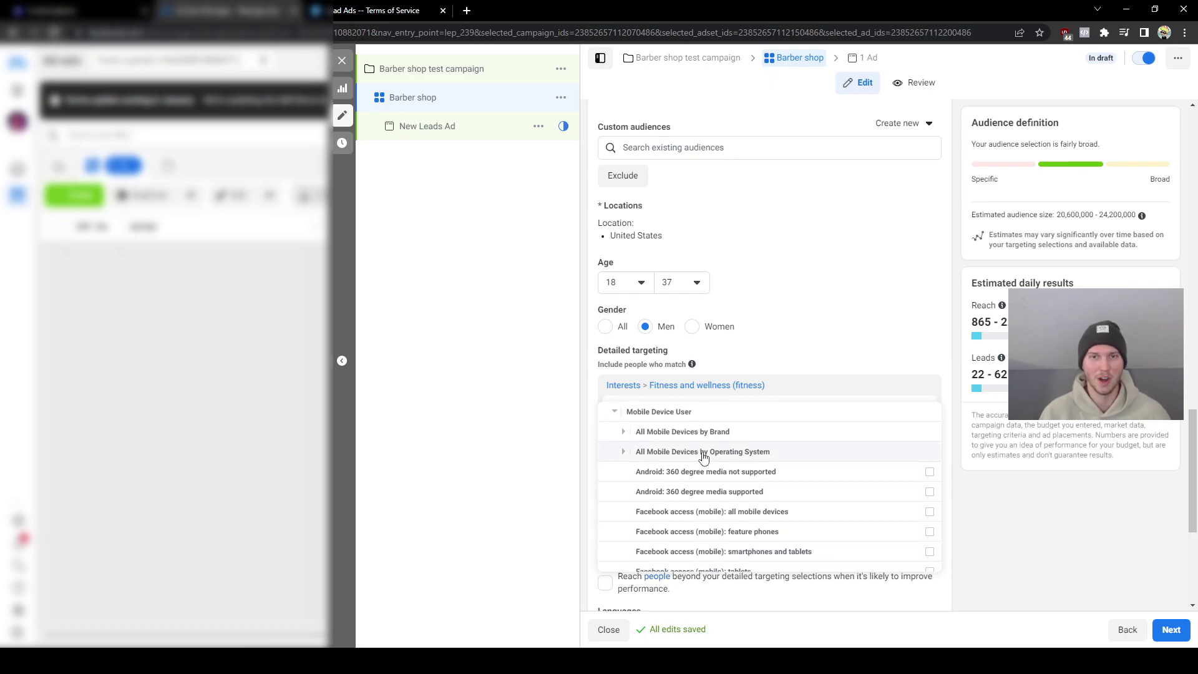
pyautogui.click(686, 431)
pyautogui.scroll(-1, 674, 449)
pyautogui.scroll(2, 660, 431)
pyautogui.scroll(2, 680, 508)
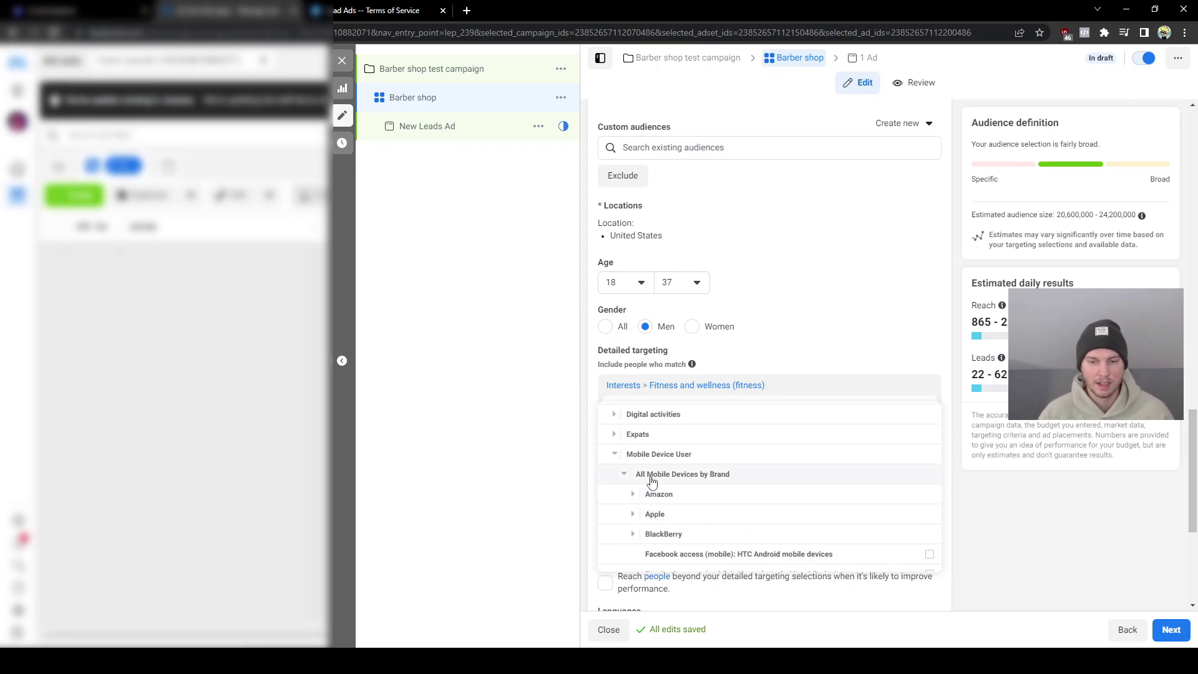
pyautogui.click(652, 474)
pyautogui.scroll(-1, 649, 480)
pyautogui.scroll(2, 645, 474)
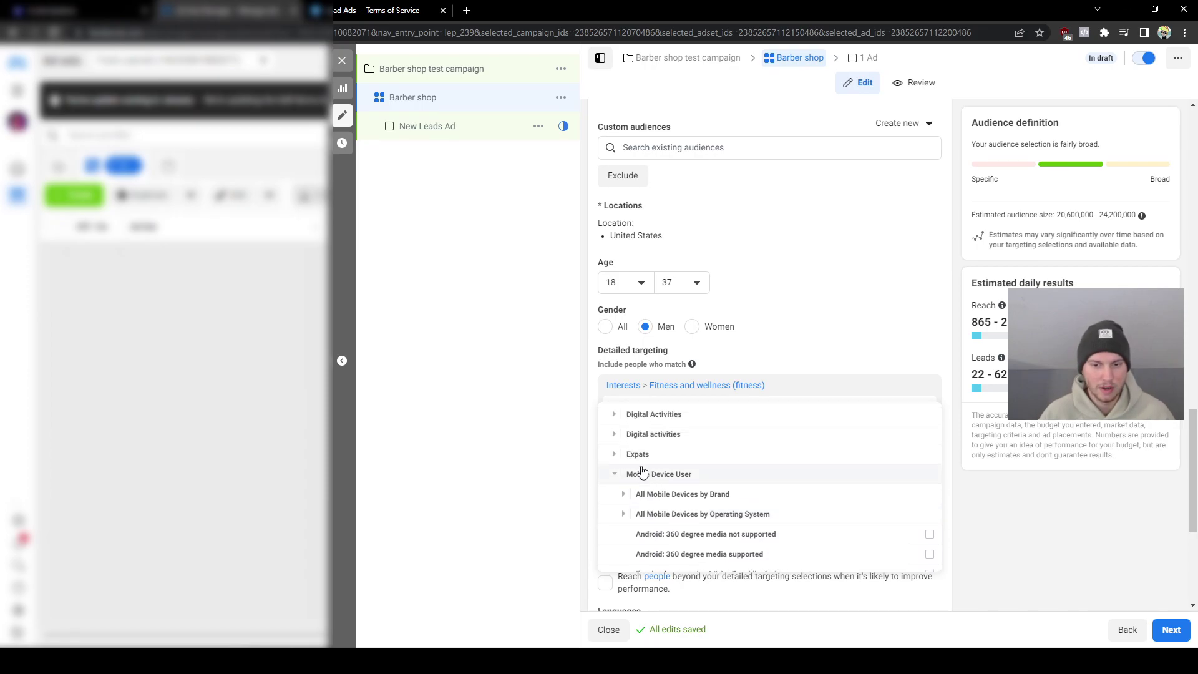
pyautogui.click(615, 474)
pyautogui.scroll(-1, 714, 499)
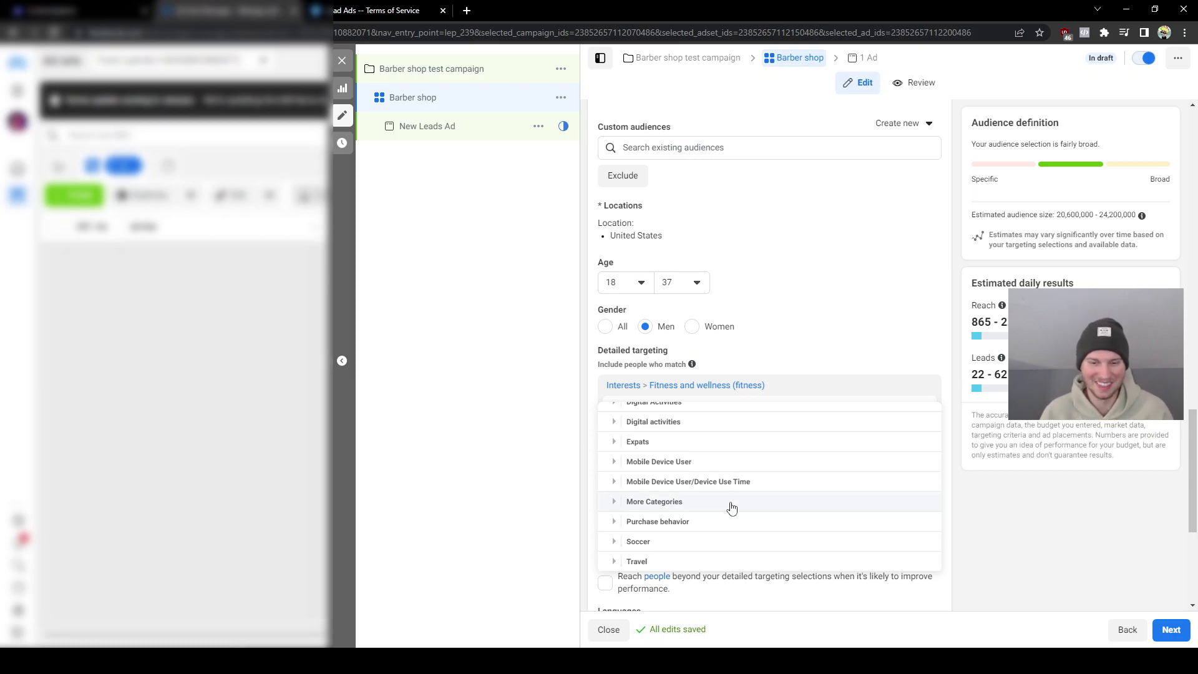
pyautogui.click(660, 524)
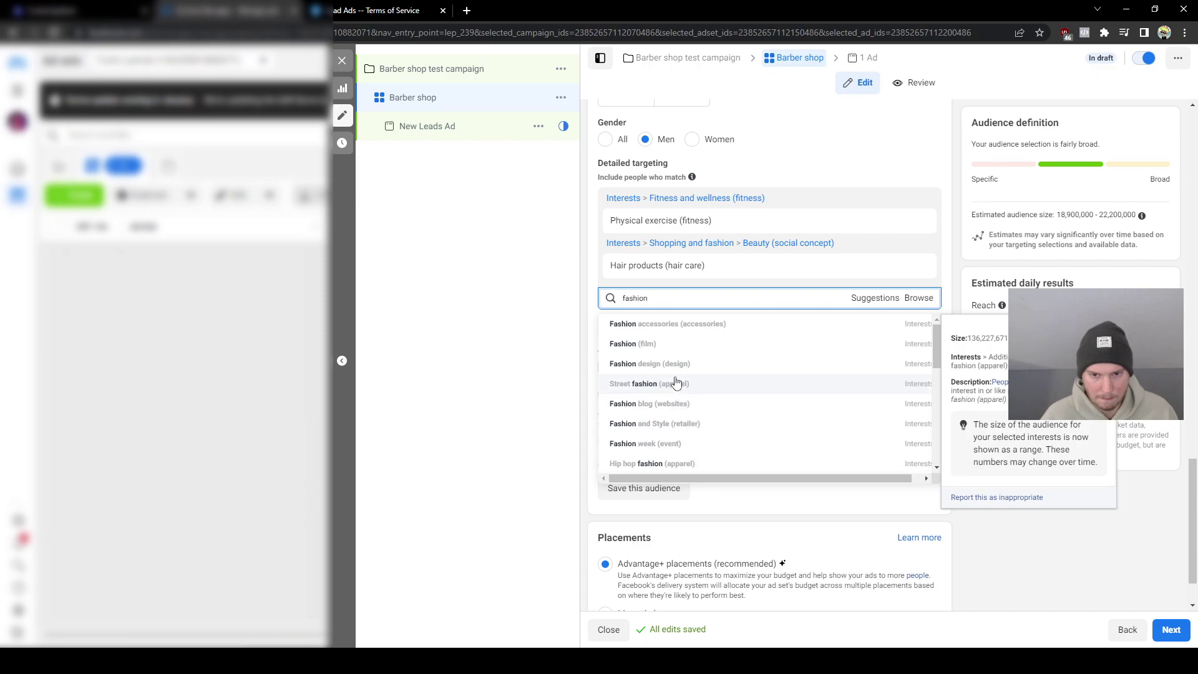
# Step: Add the Fashion design (design) interest and look through the other detailed targeting results for "fashion"
pyautogui.click(700, 369)
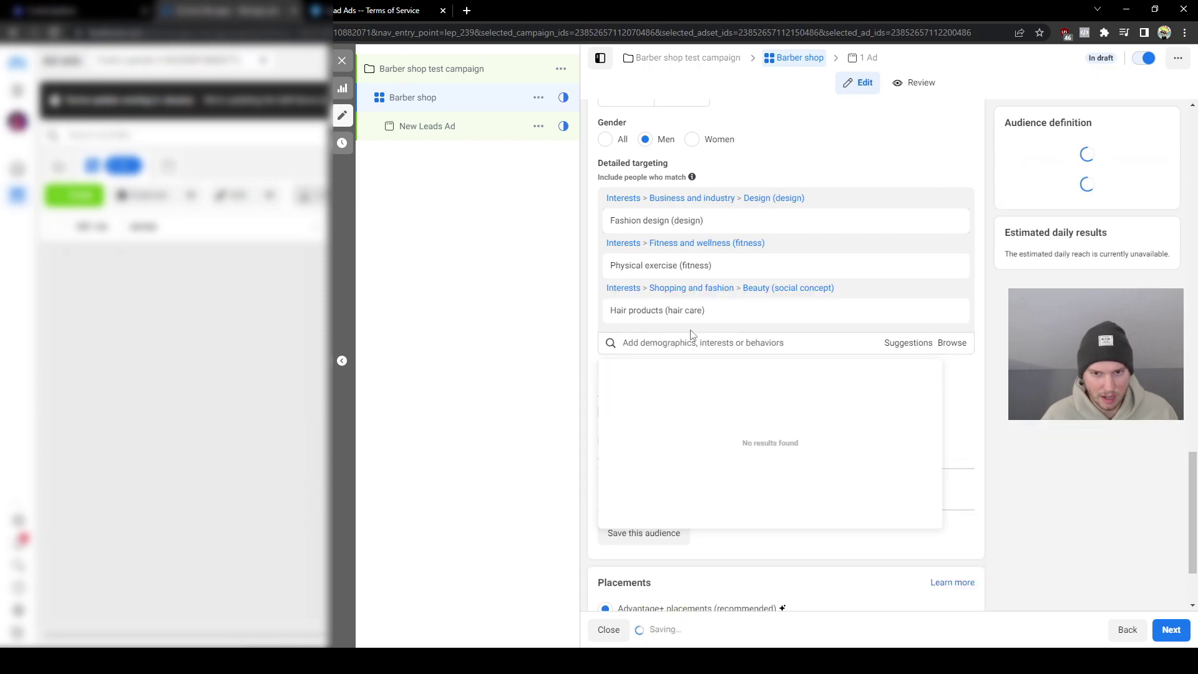
pyautogui.write('fashion')
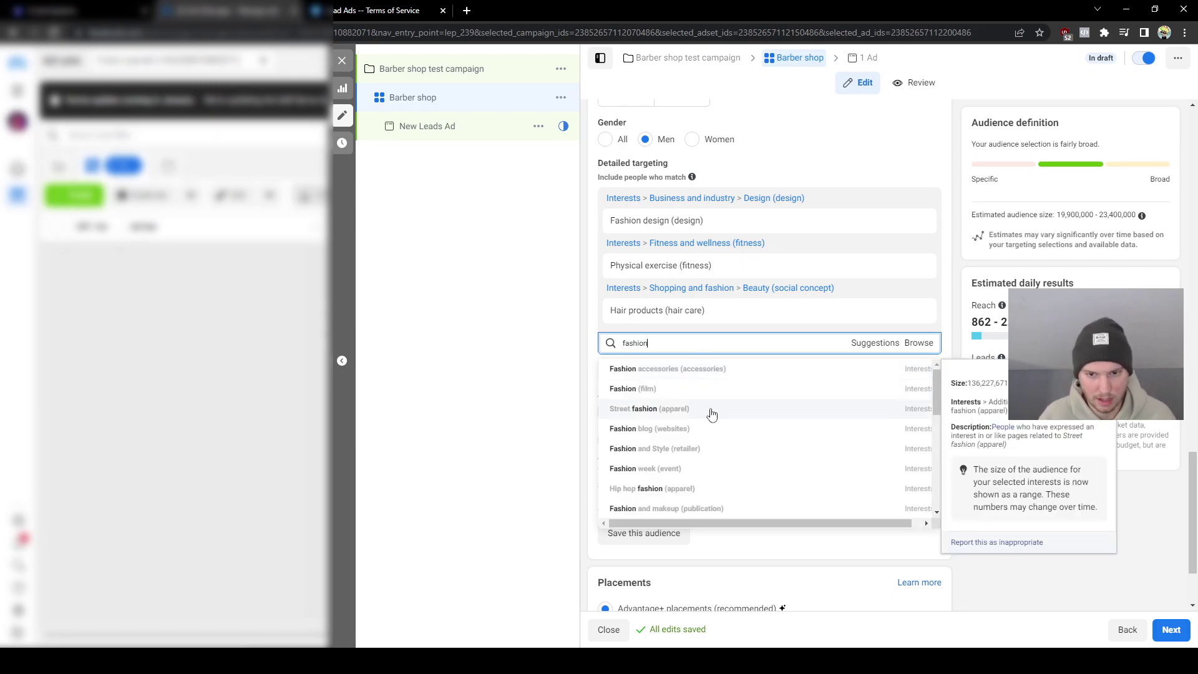
pyautogui.scroll(-1, 725, 414)
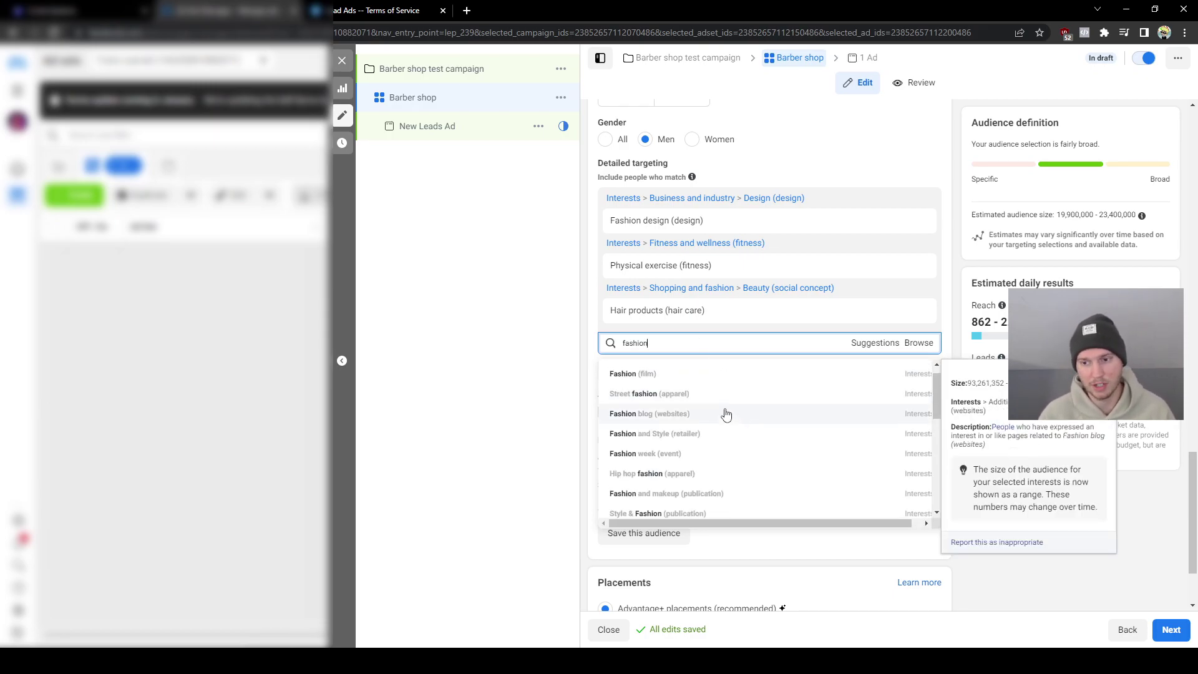
pyautogui.scroll(-1, 726, 414)
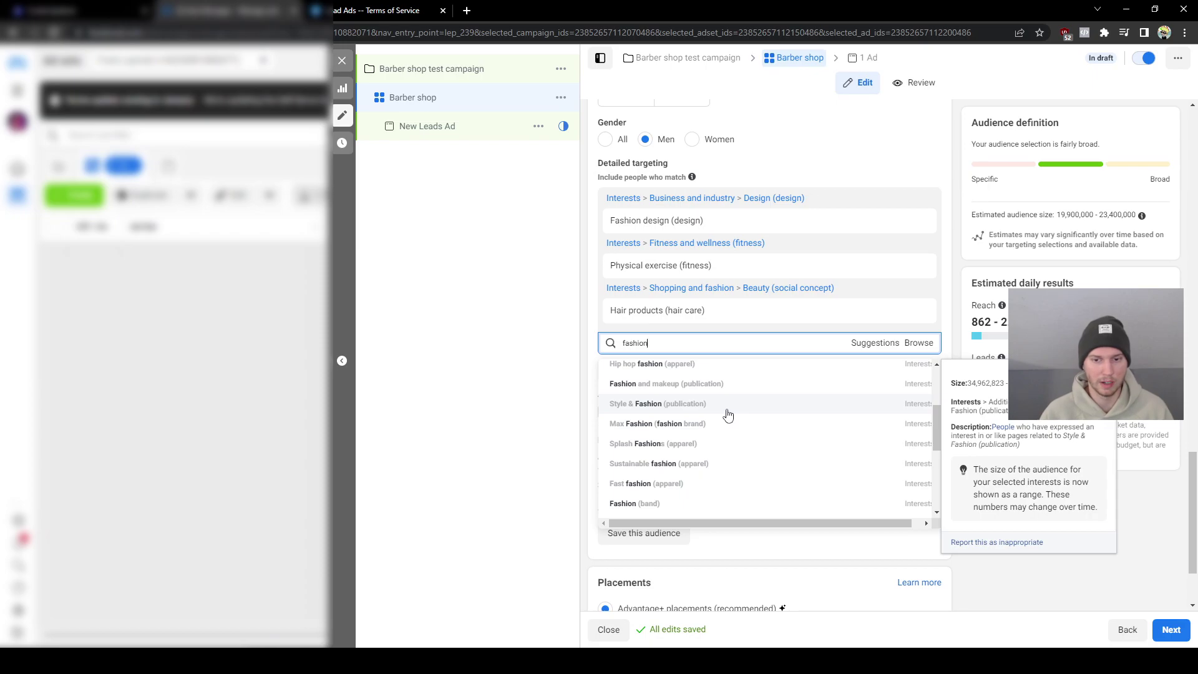
pyautogui.scroll(-1, 740, 415)
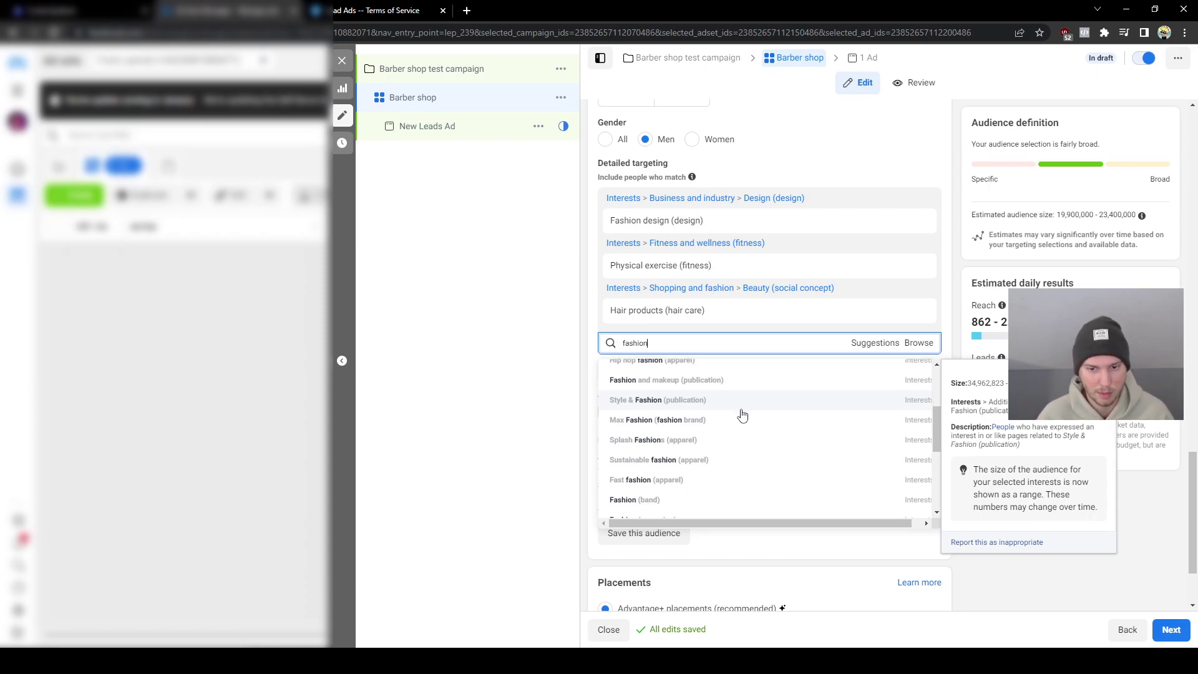
pyautogui.scroll(-3, 741, 416)
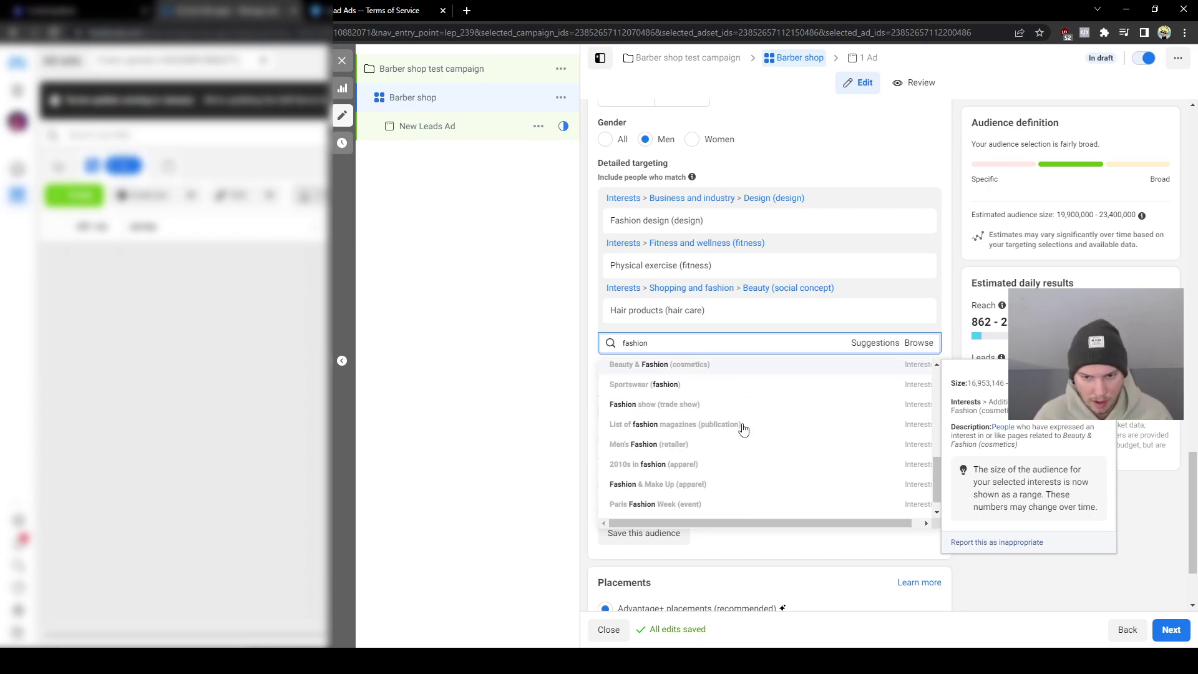
pyautogui.scroll(3, 711, 458)
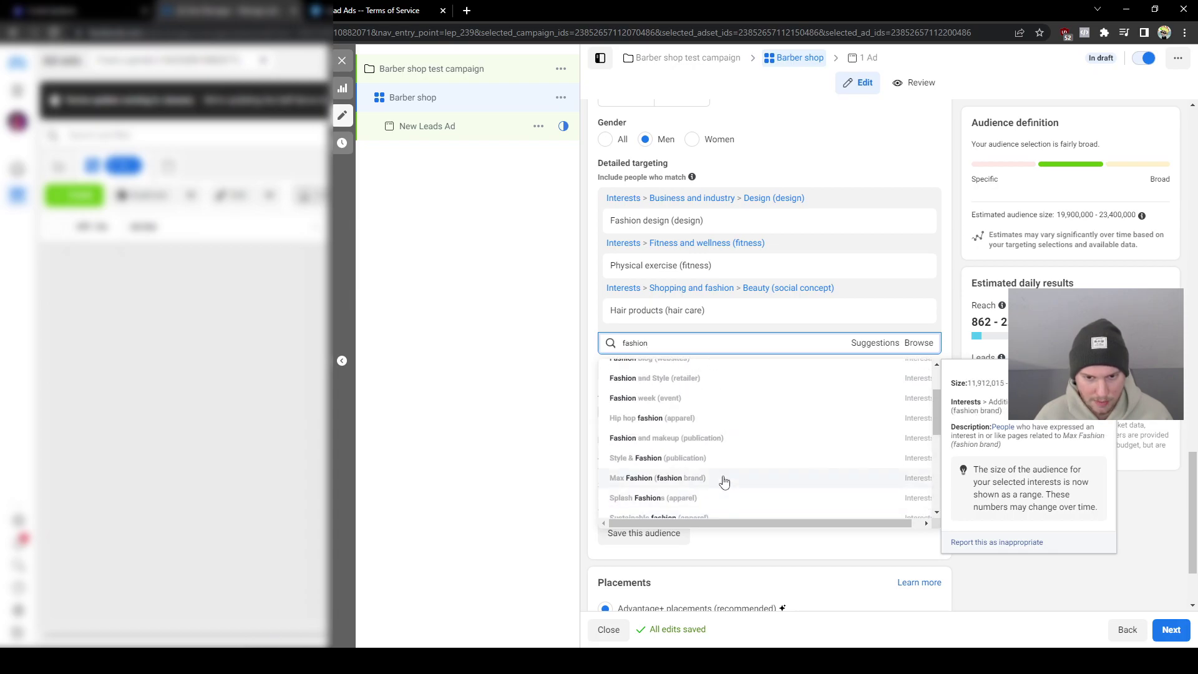
pyautogui.scroll(3, 723, 477)
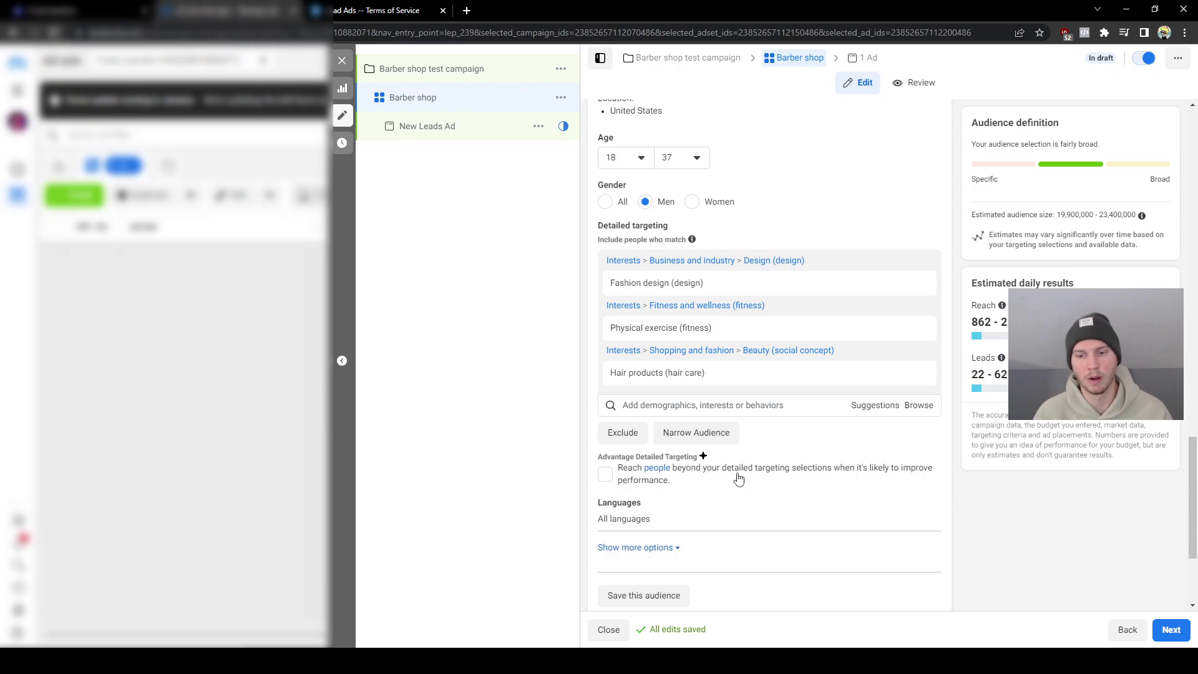
# Step: Open the detailed targeting exclusion options and review the remaining audience settings below them
pyautogui.click(623, 432)
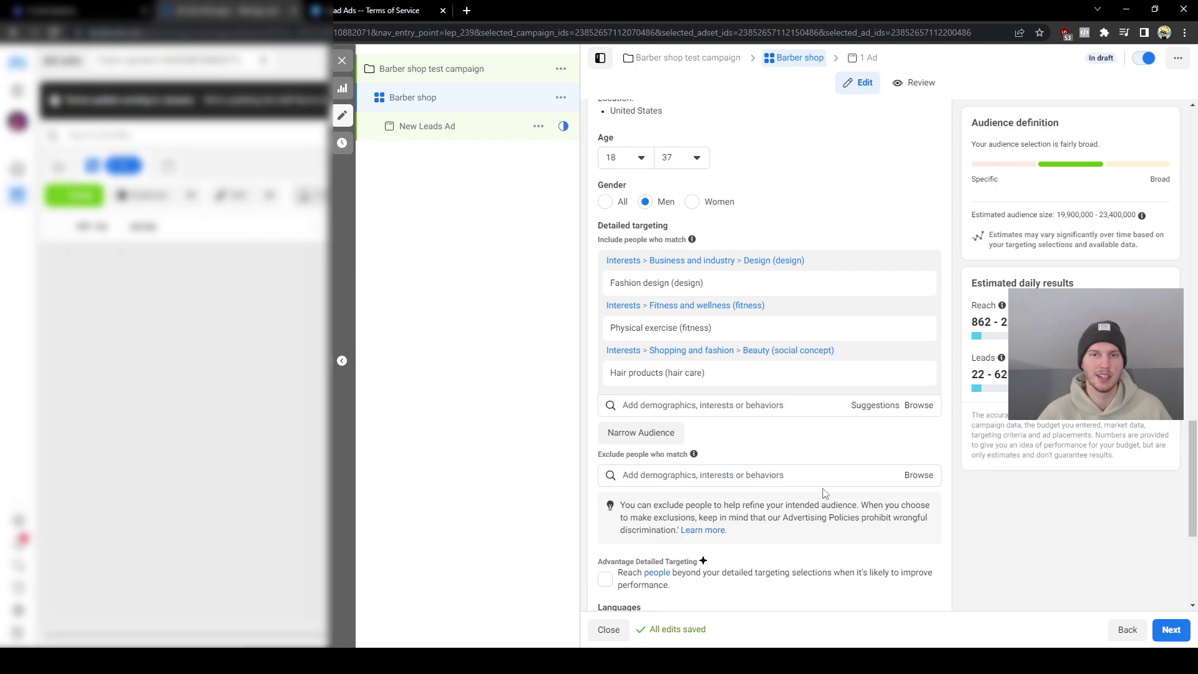
pyautogui.scroll(-3, 852, 474)
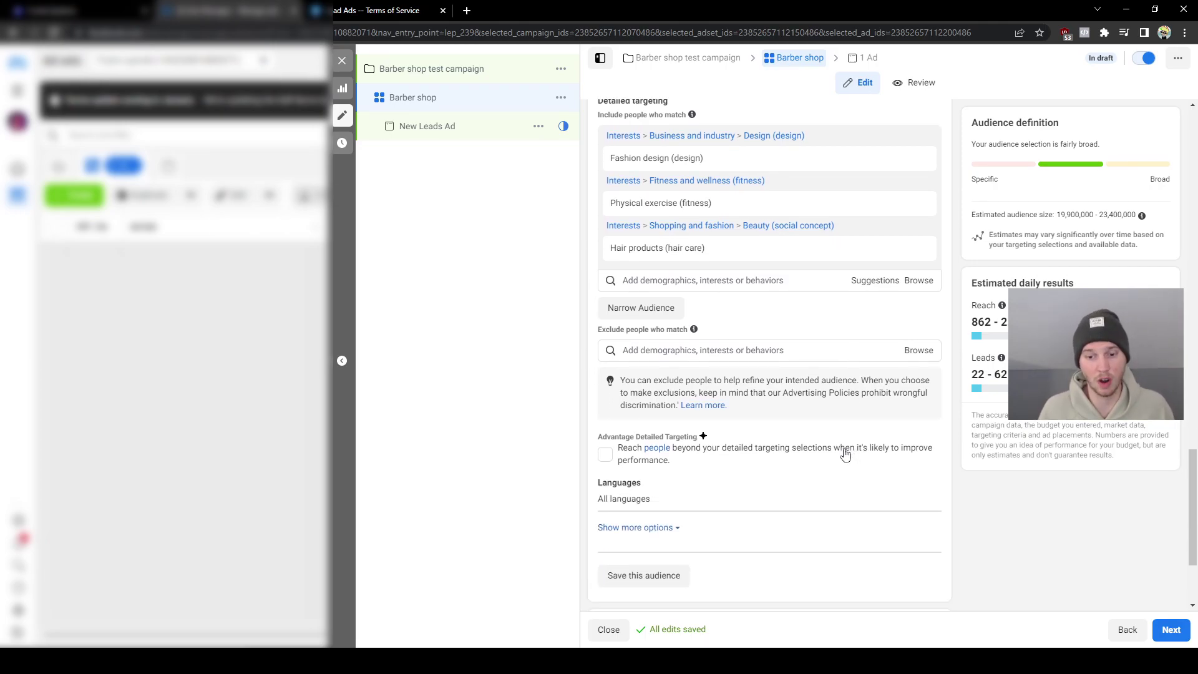
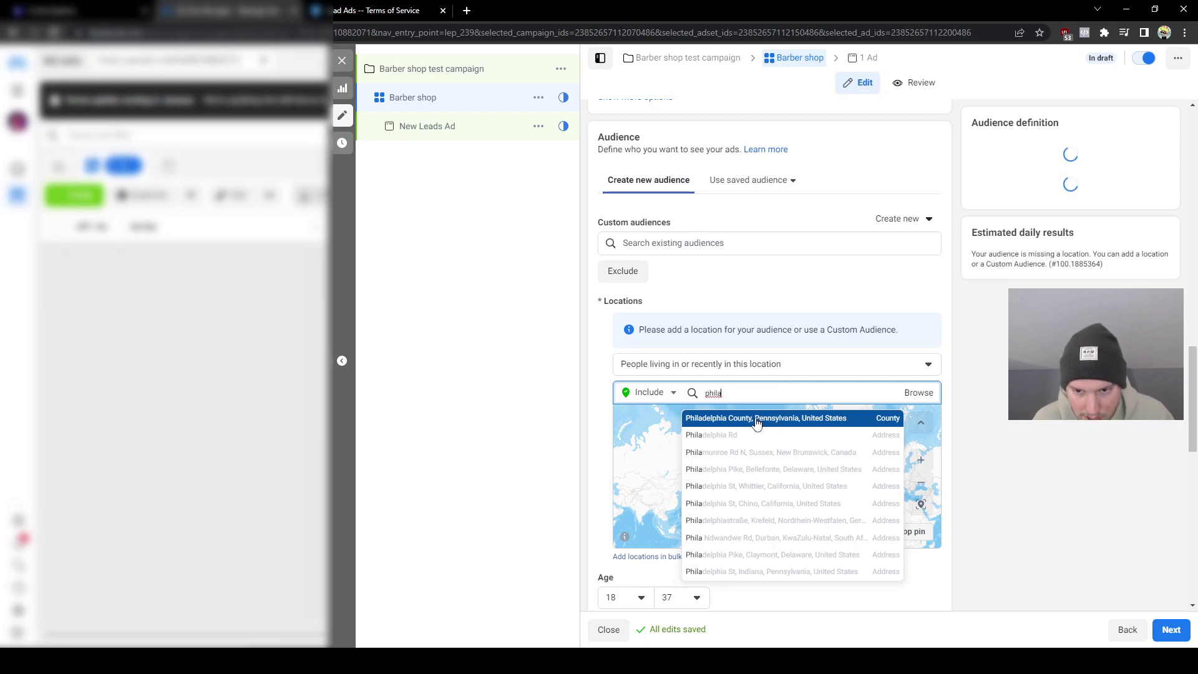
# Step: Locate Philadelphia County for the audience and target a pin dropped just north of Philadelphia instead of the county
pyautogui.click(765, 418)
pyautogui.click(903, 550)
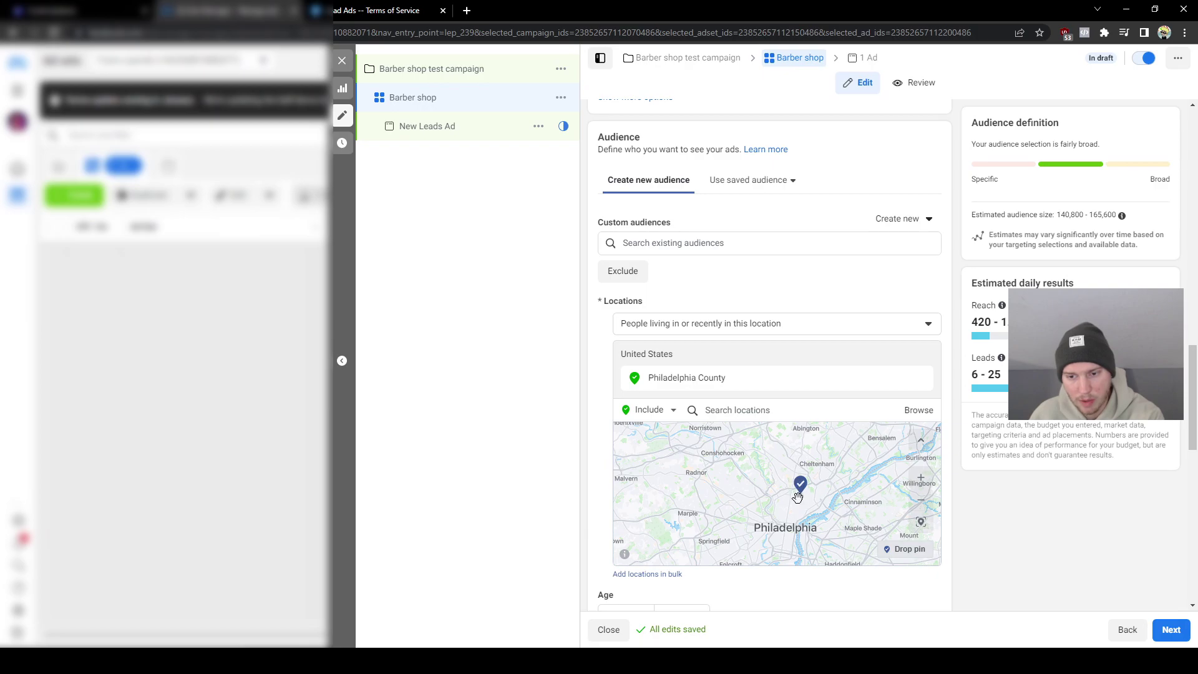
pyautogui.click(797, 497)
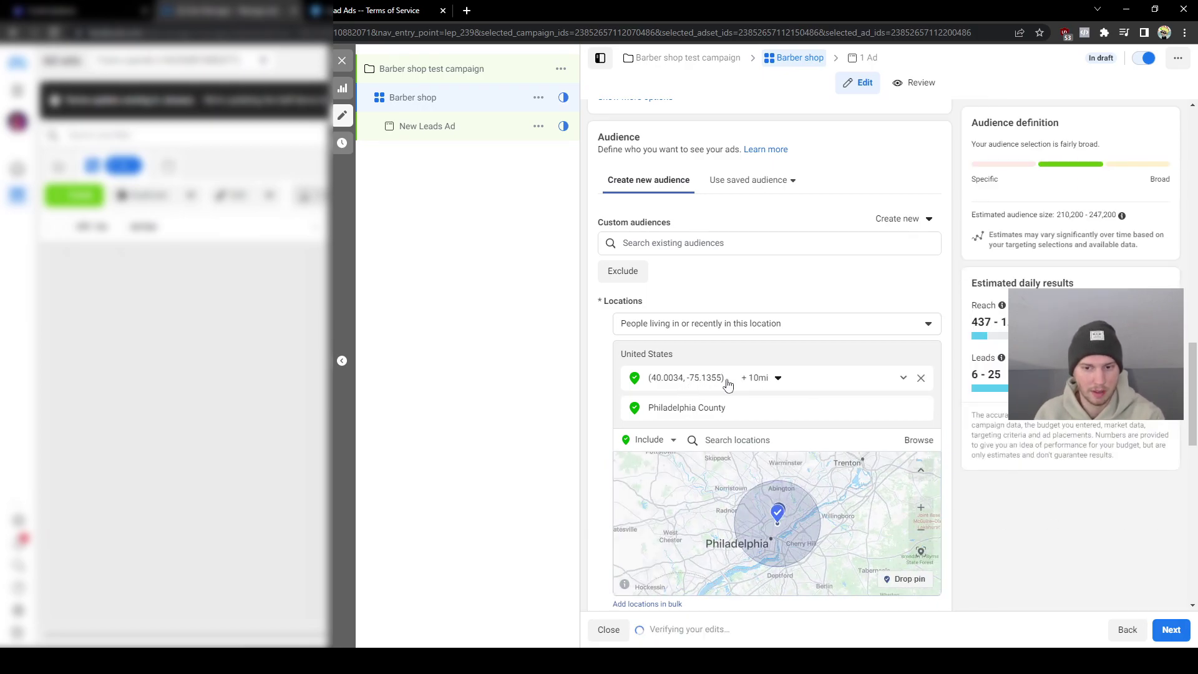
pyautogui.click(921, 409)
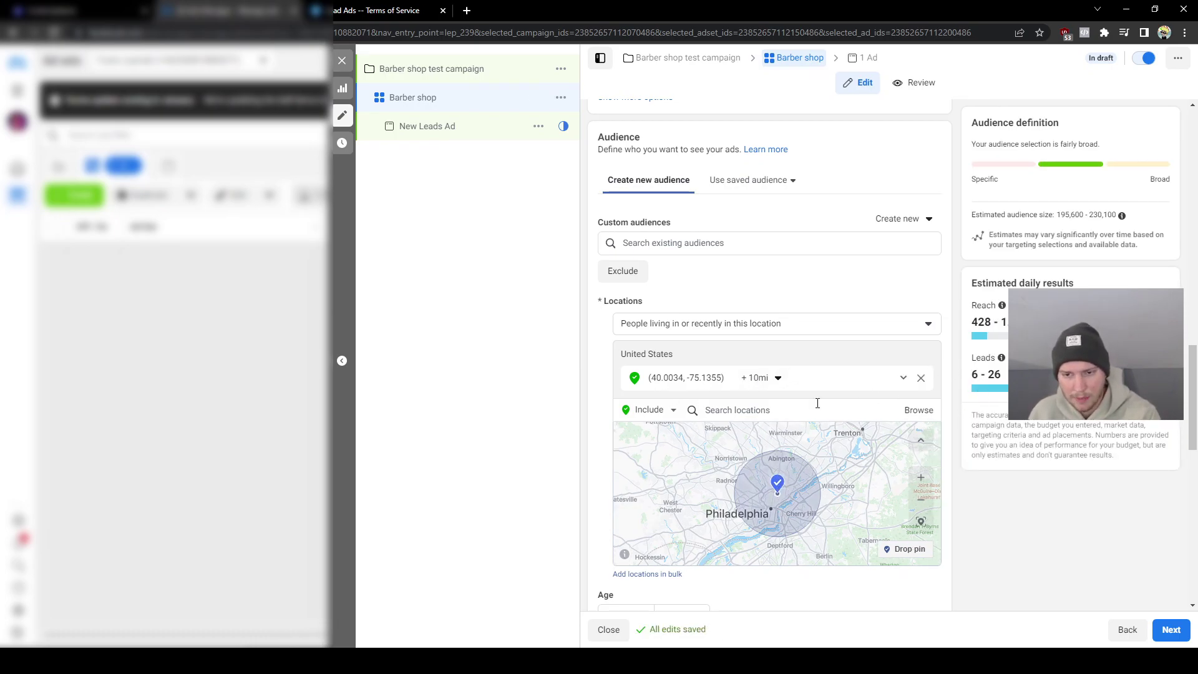
# Step: Check the dropped pin's radius options and the estimated daily leads for the audience
pyautogui.click(775, 378)
pyautogui.moveTo(753, 419); pyautogui.dragTo(759, 423)
pyautogui.click(769, 379)
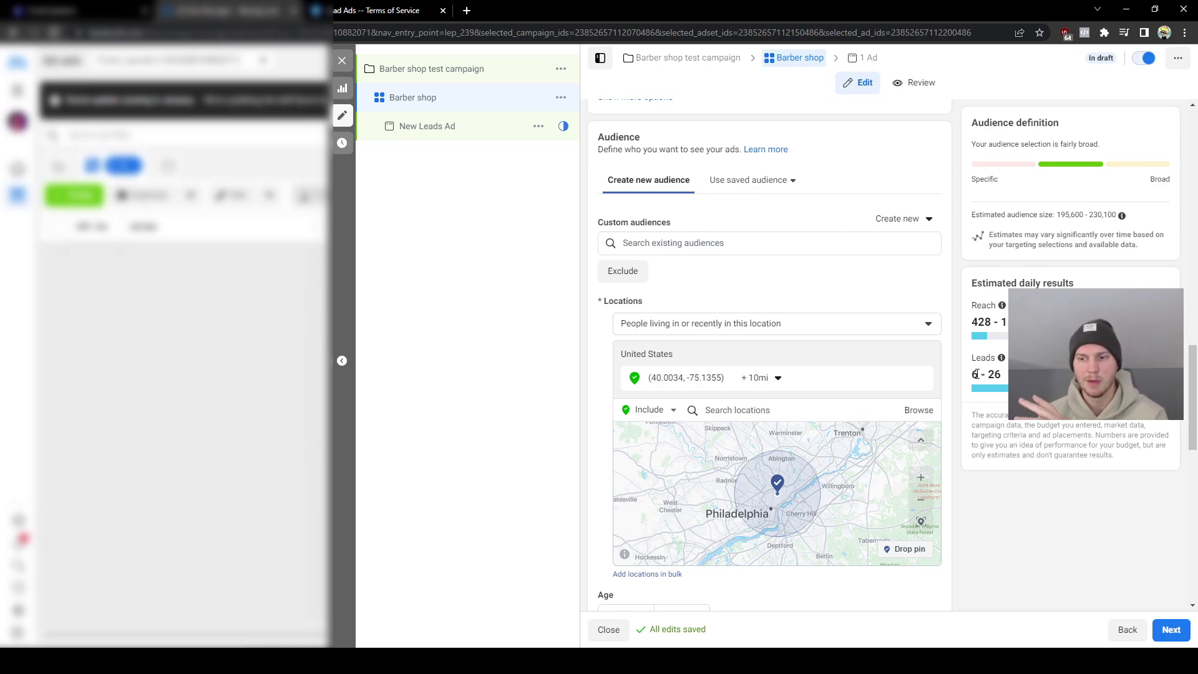
pyautogui.moveTo(1001, 359)
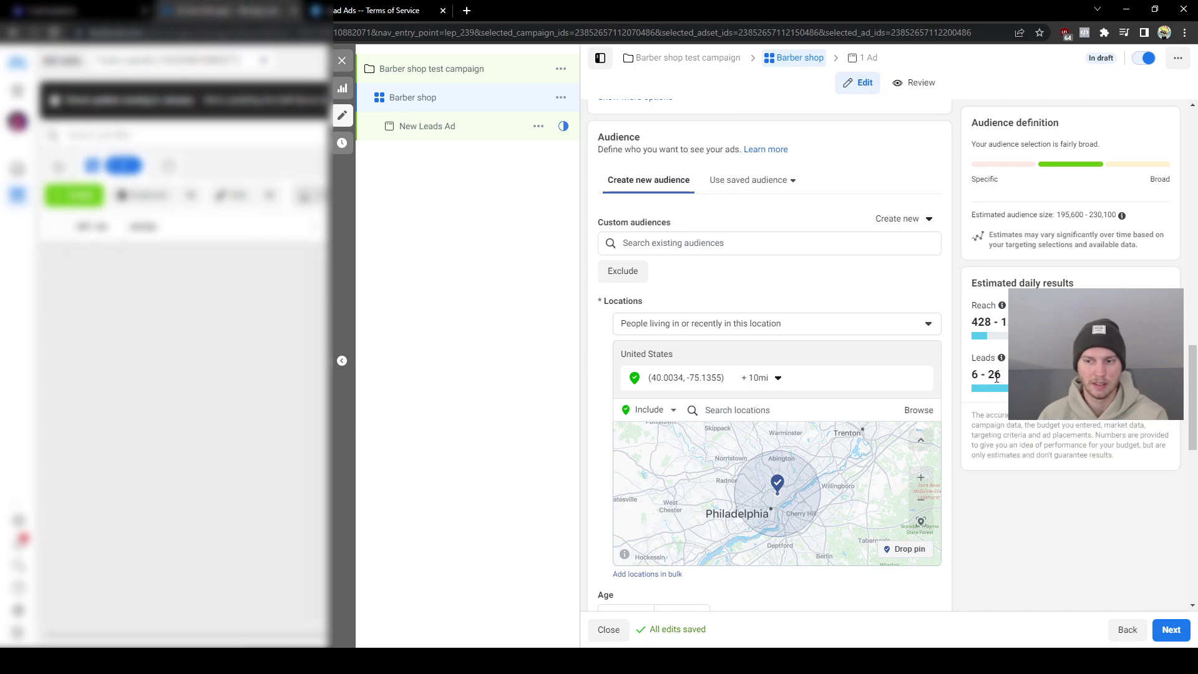
# Step: Review the ad set's budget, schedule, location and detailed targeting settings, and continue to the New Leads Ad setup
pyautogui.scroll(-5, 984, 455)
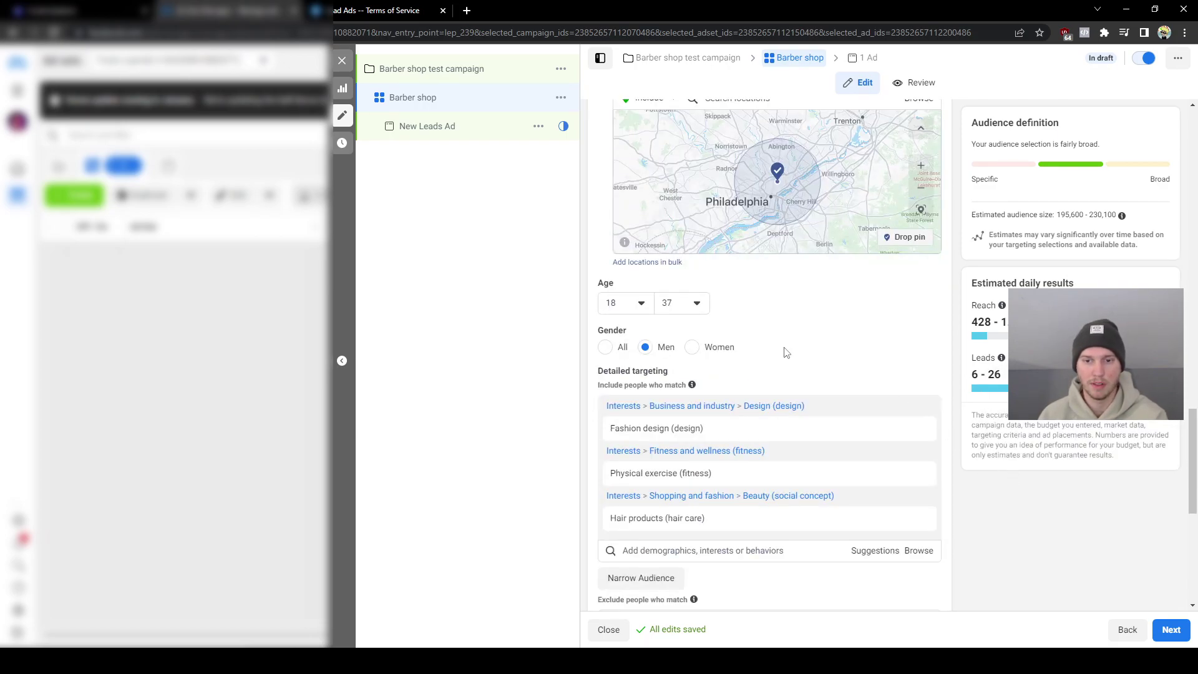
pyautogui.scroll(-7, 714, 337)
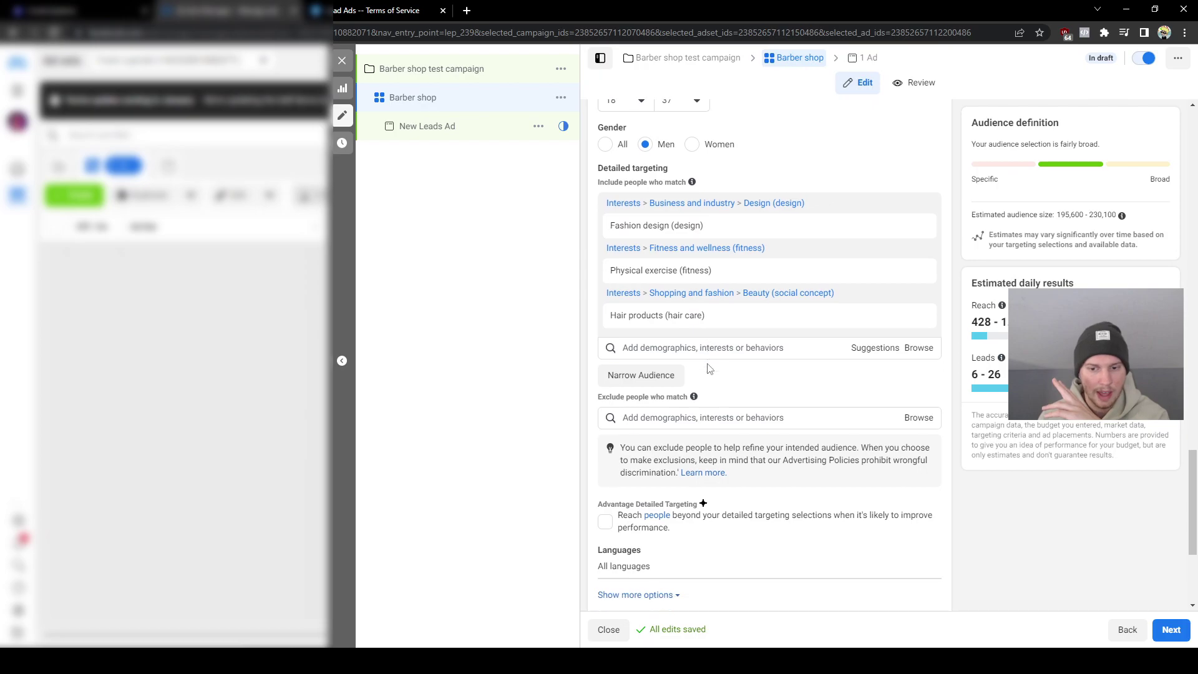
pyautogui.scroll(10, 742, 418)
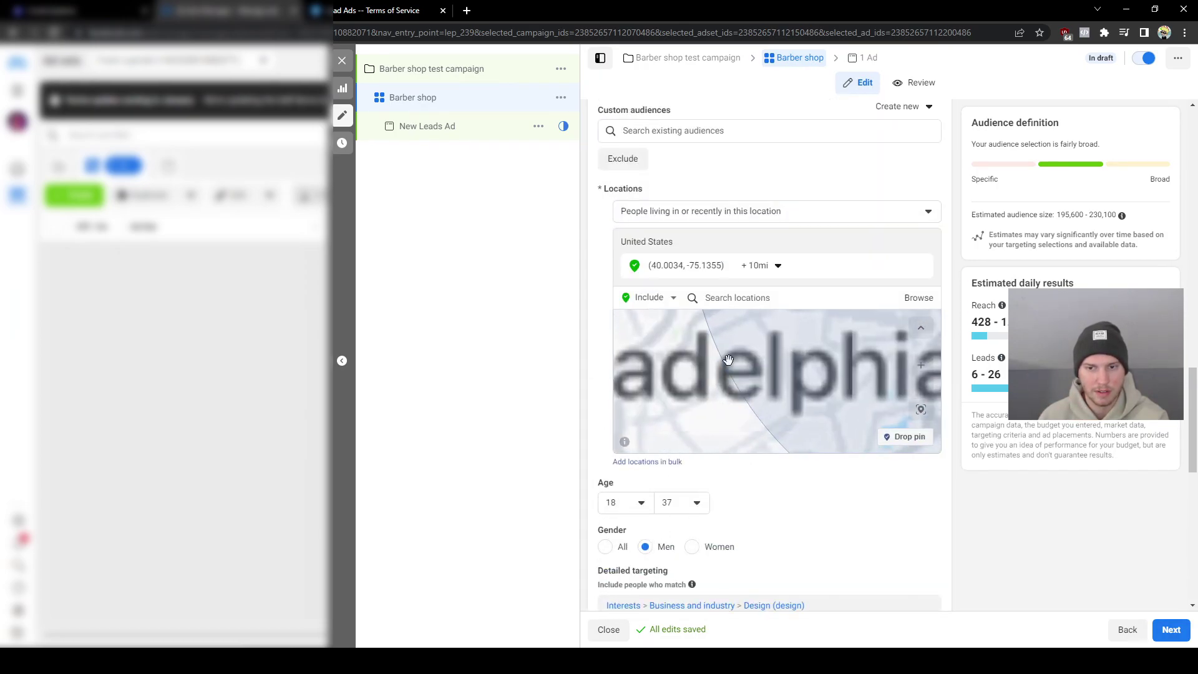
pyautogui.scroll(6, 713, 387)
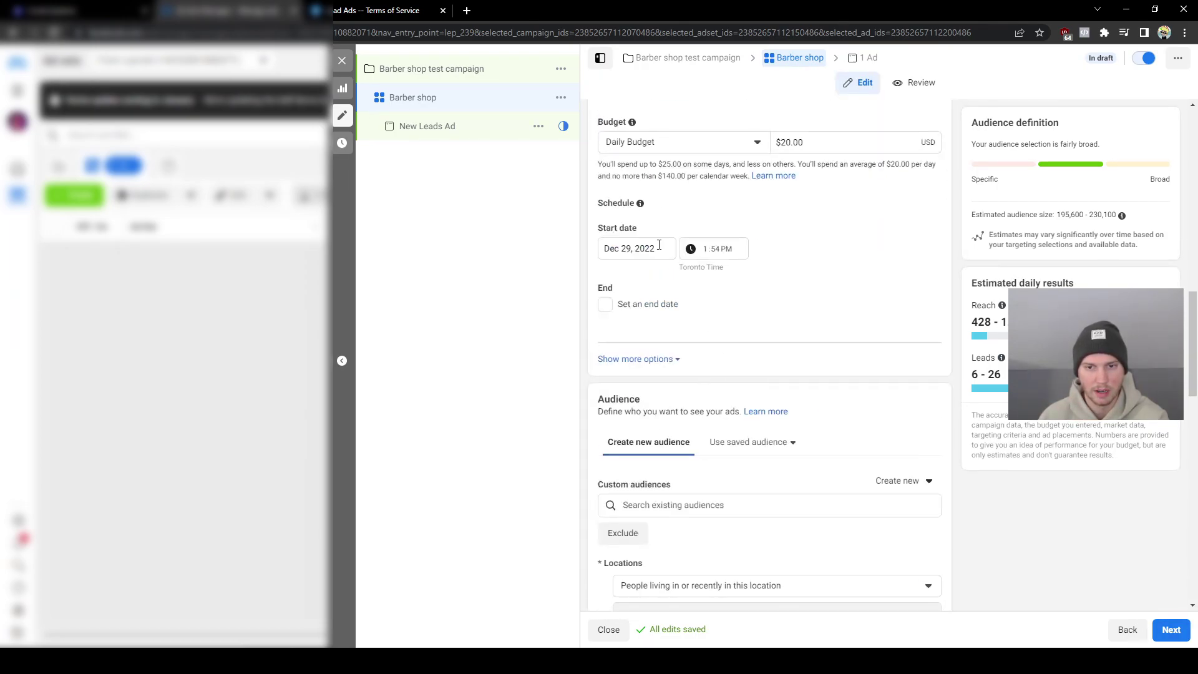
pyautogui.scroll(1, 736, 224)
pyautogui.scroll(-15, 775, 413)
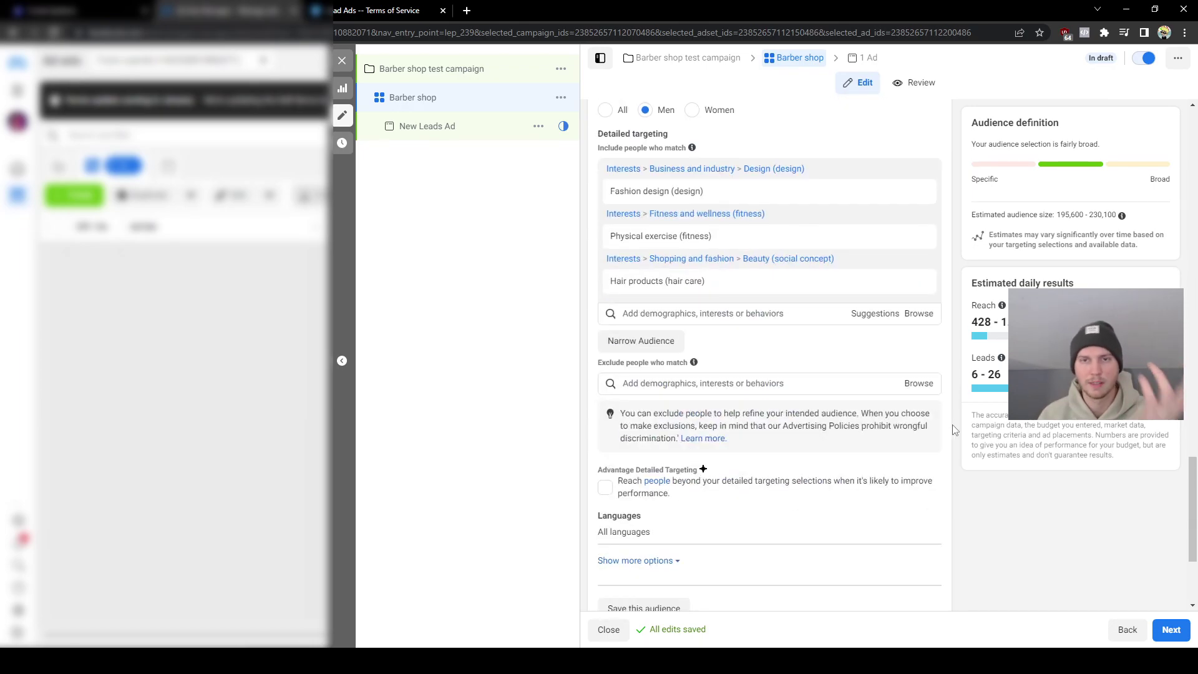
pyautogui.click(1164, 632)
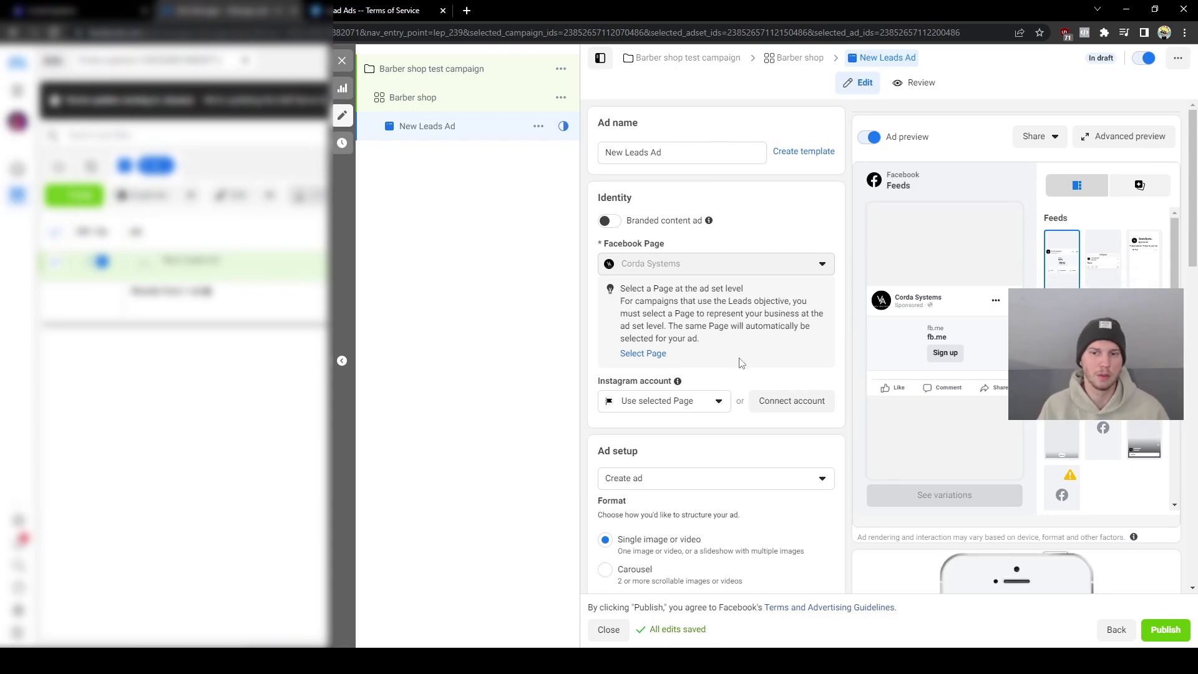
# Step: Add the barber haircut image as the ad's media for all placements, keeping only the standard Advantage+ creative enhancements on
pyautogui.scroll(-10, 740, 362)
pyautogui.click(659, 272)
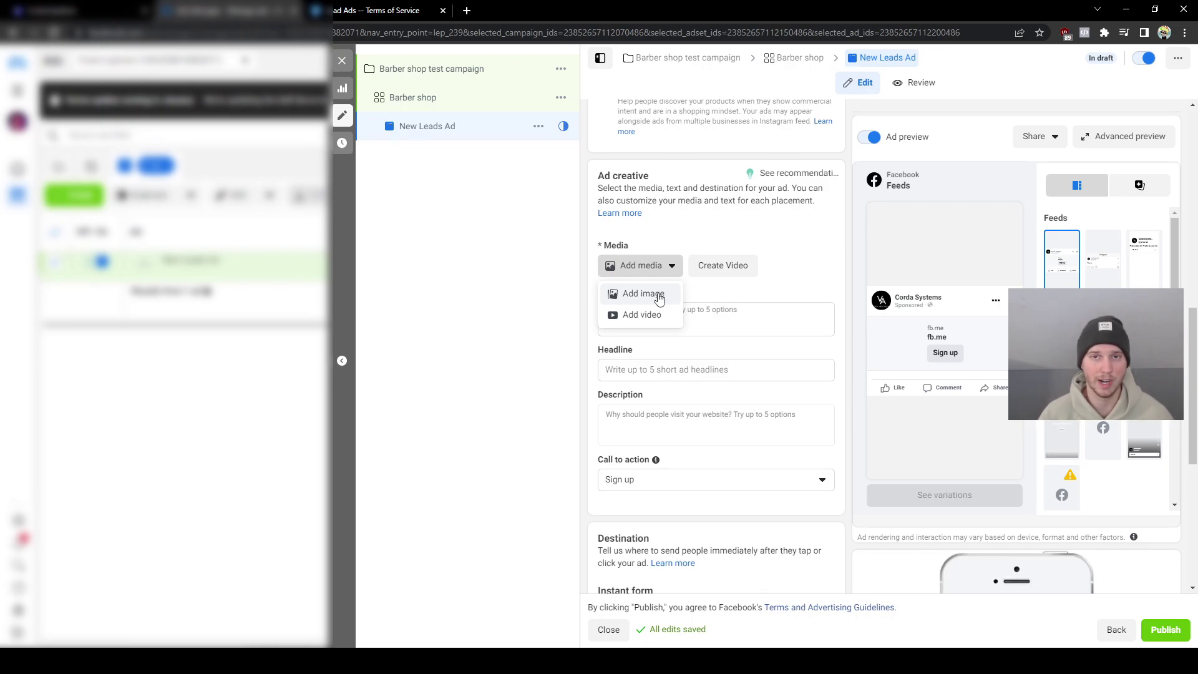
pyautogui.click(660, 298)
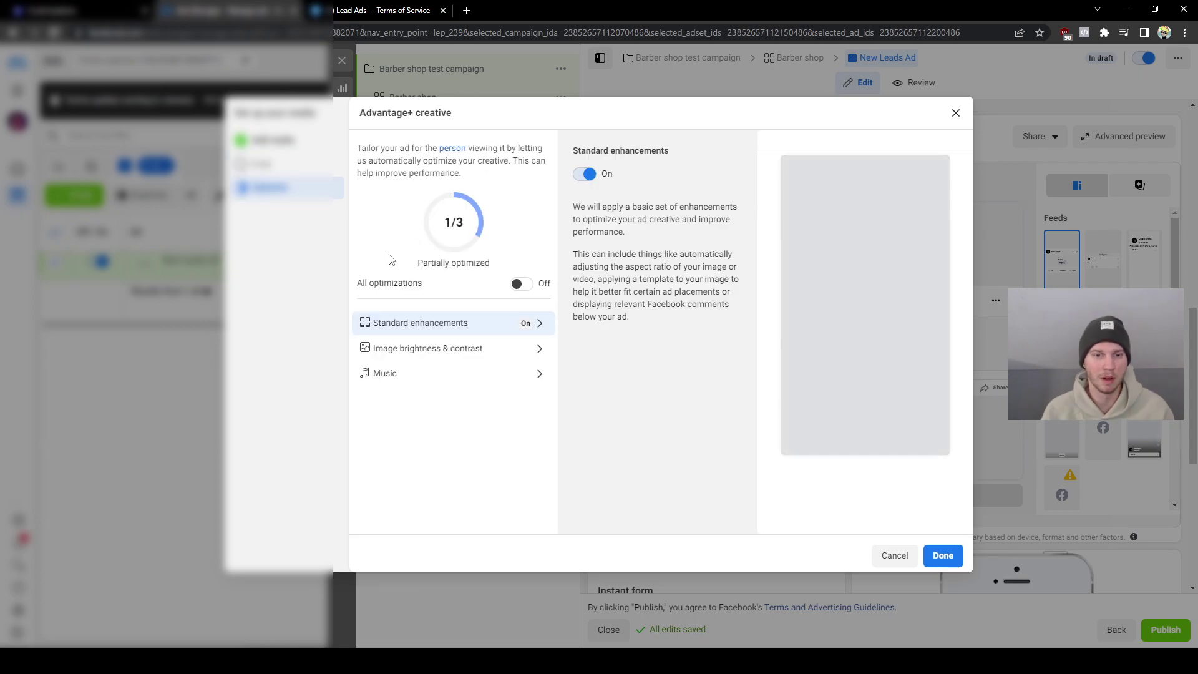
pyautogui.click(955, 559)
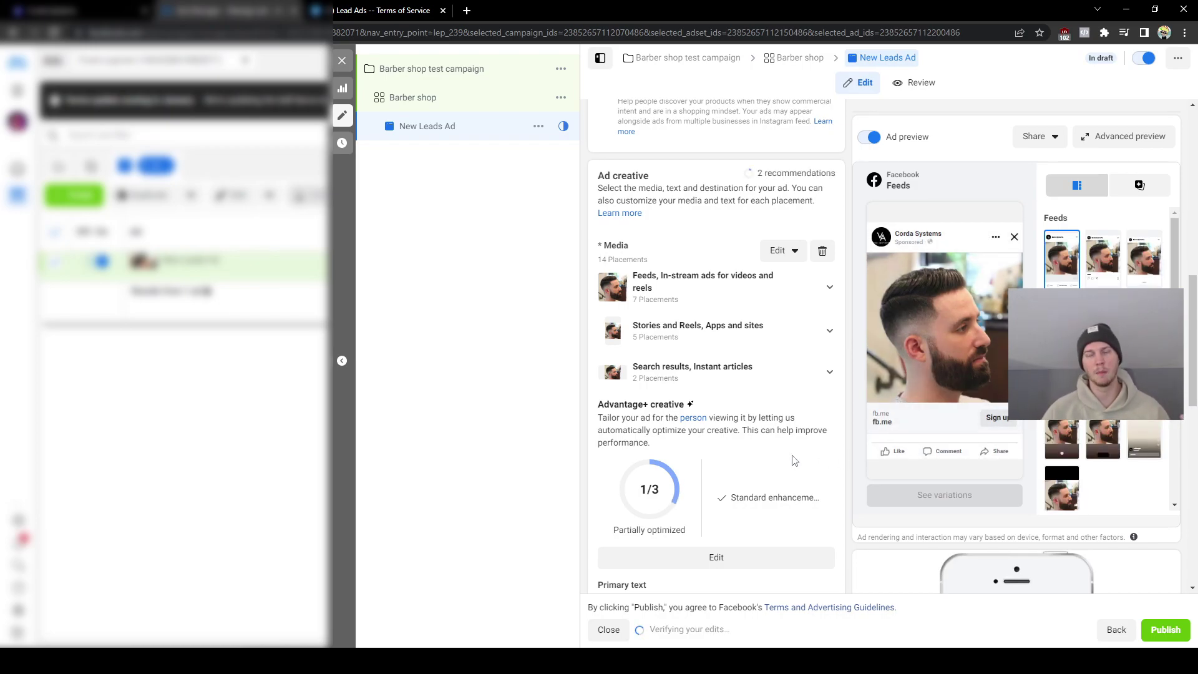
pyautogui.scroll(-2, 827, 450)
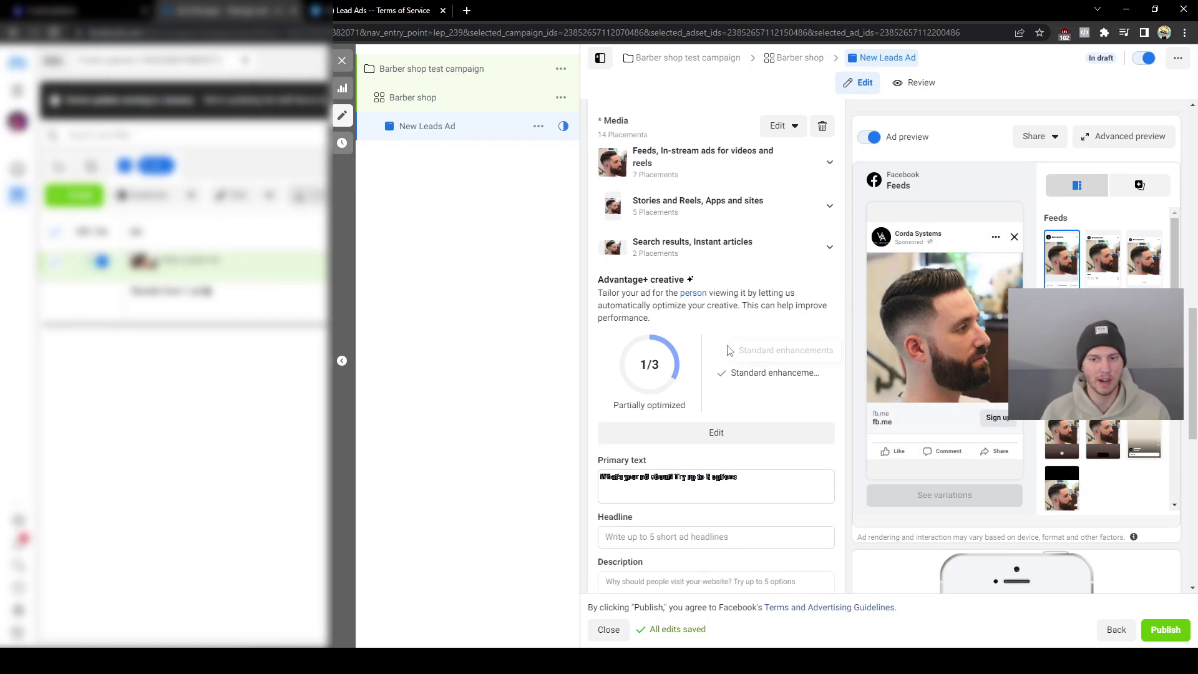
pyautogui.scroll(-2, 810, 399)
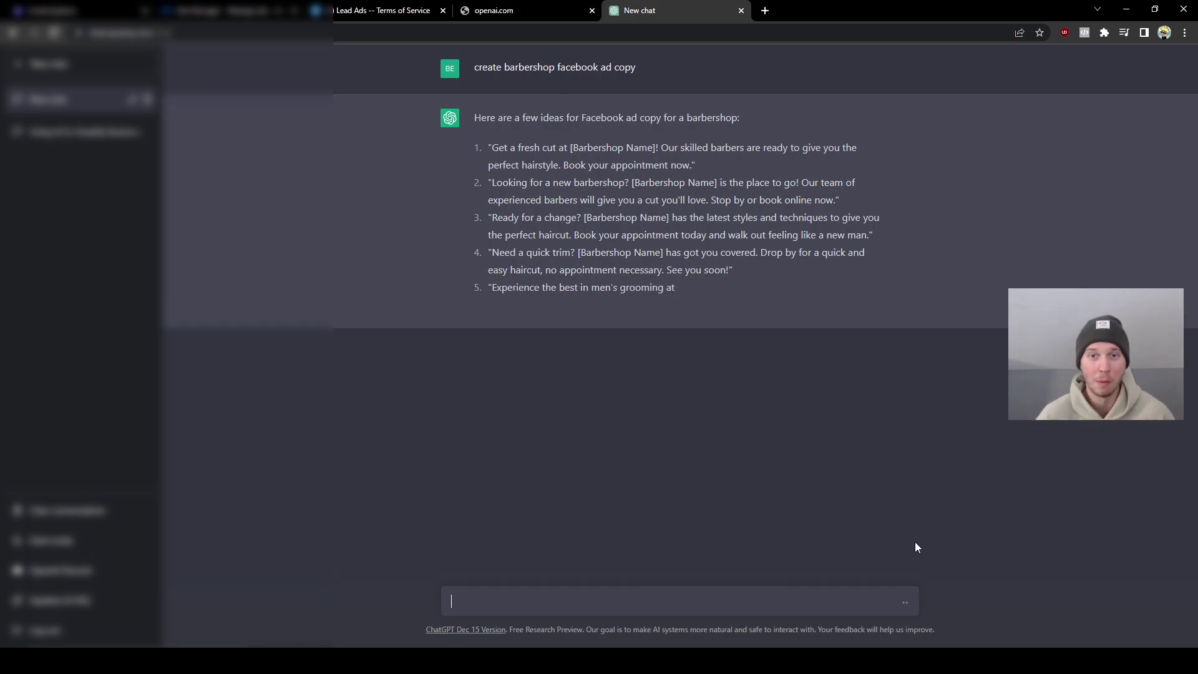
# Step: Switch to ChatGPT and examine the ad copy suggestions for the prompt "create barbershop facebook ad copy"
pyautogui.moveTo(469, 67); pyautogui.dragTo(646, 69)
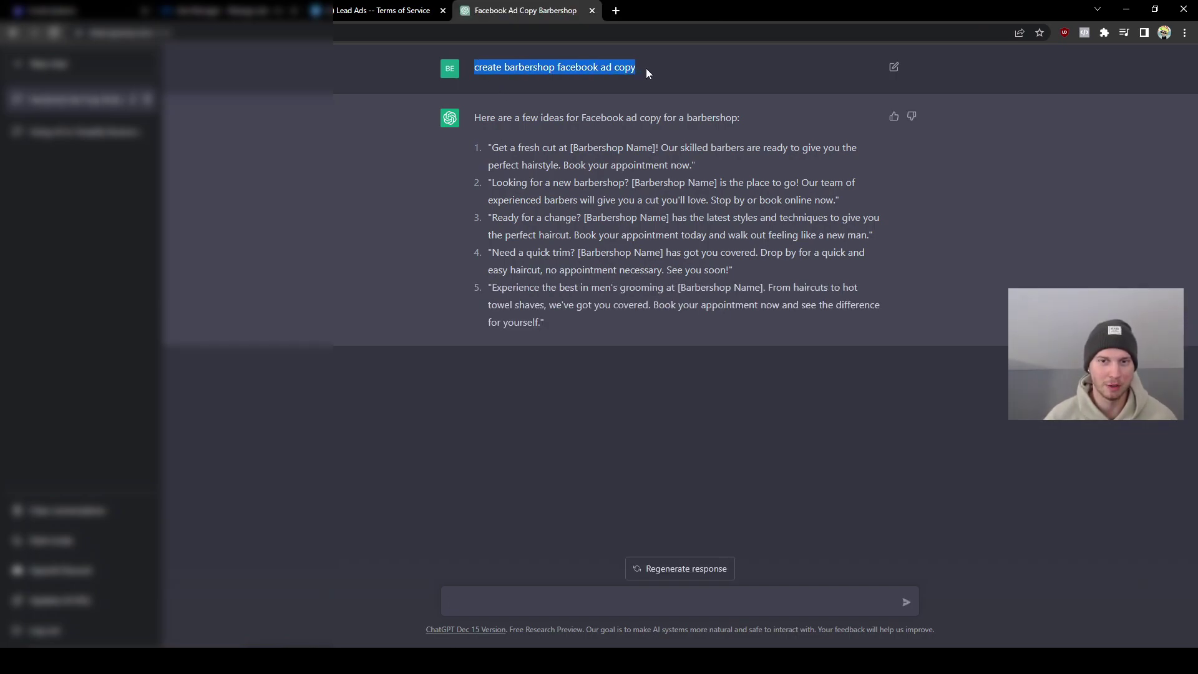
pyautogui.click(587, 70)
pyautogui.moveTo(529, 67); pyautogui.dragTo(586, 69)
pyautogui.click(587, 83)
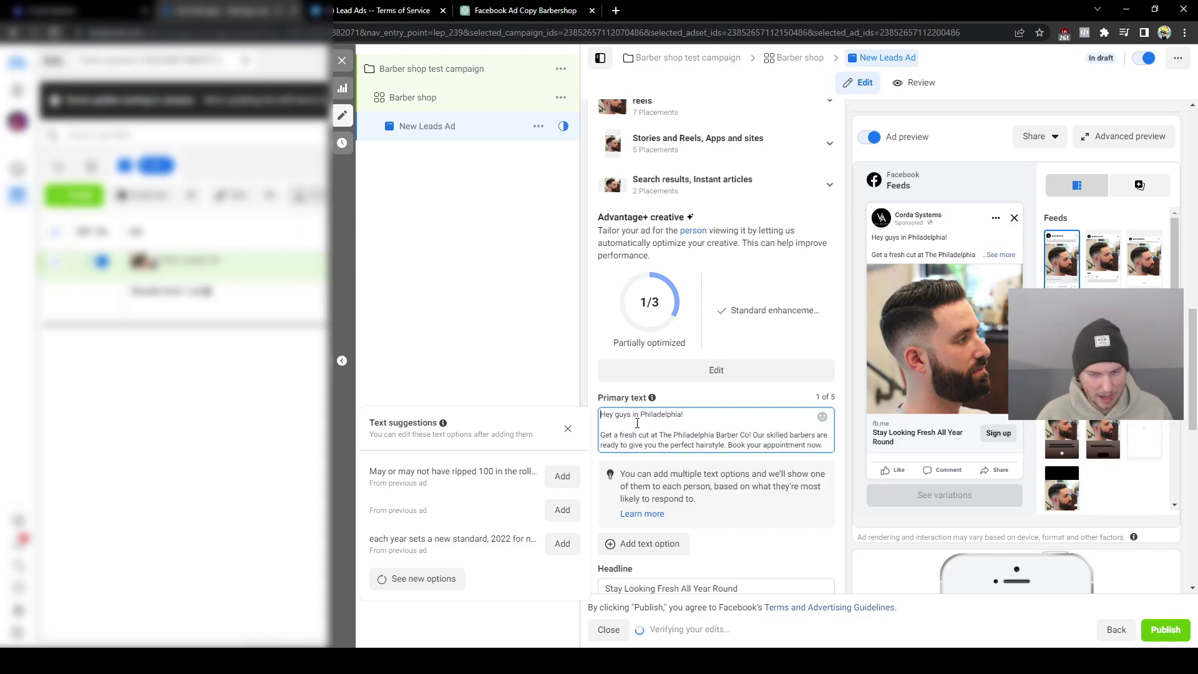
# Step: Put fire emojis around "Hey guys in Philadelphia!" in the ad's primary text and set the call to action to Book now
pyautogui.write('👋')
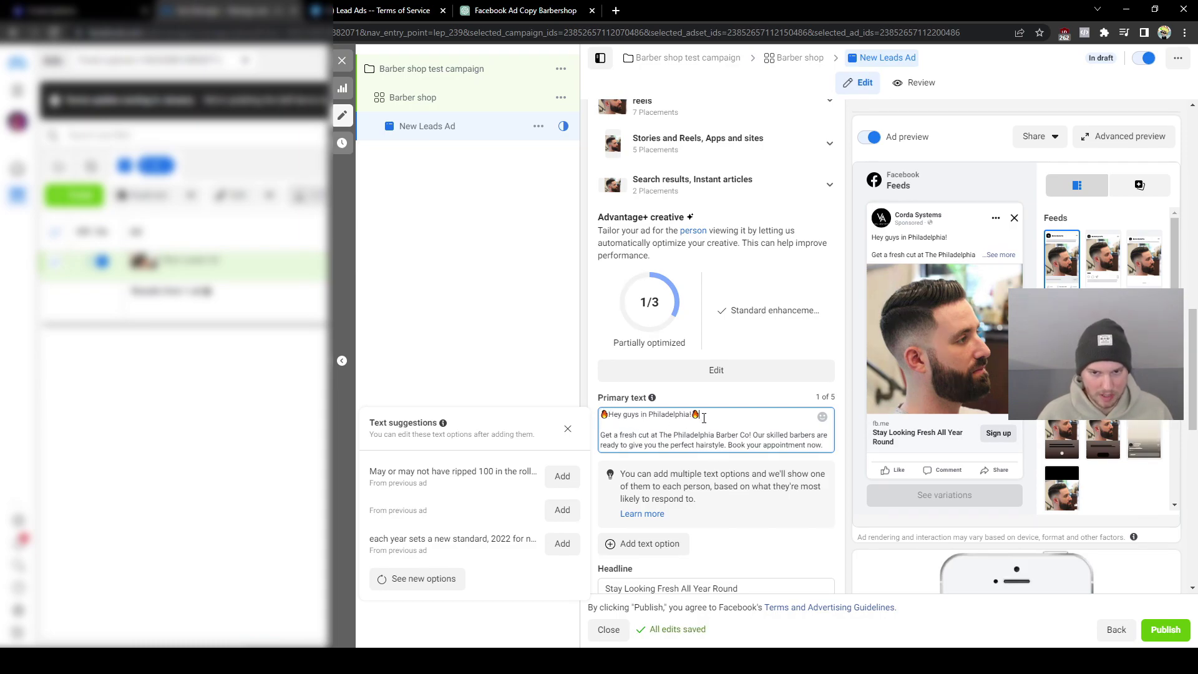
pyautogui.click(928, 254)
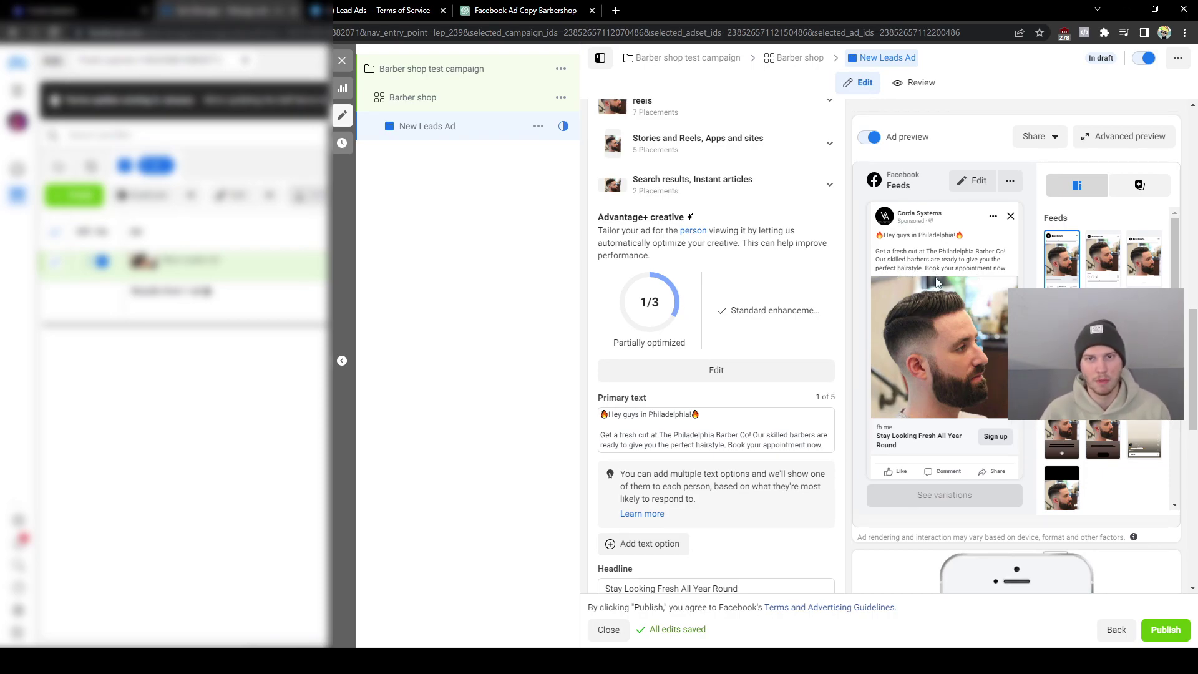
pyautogui.scroll(-6, 690, 396)
pyautogui.click(632, 350)
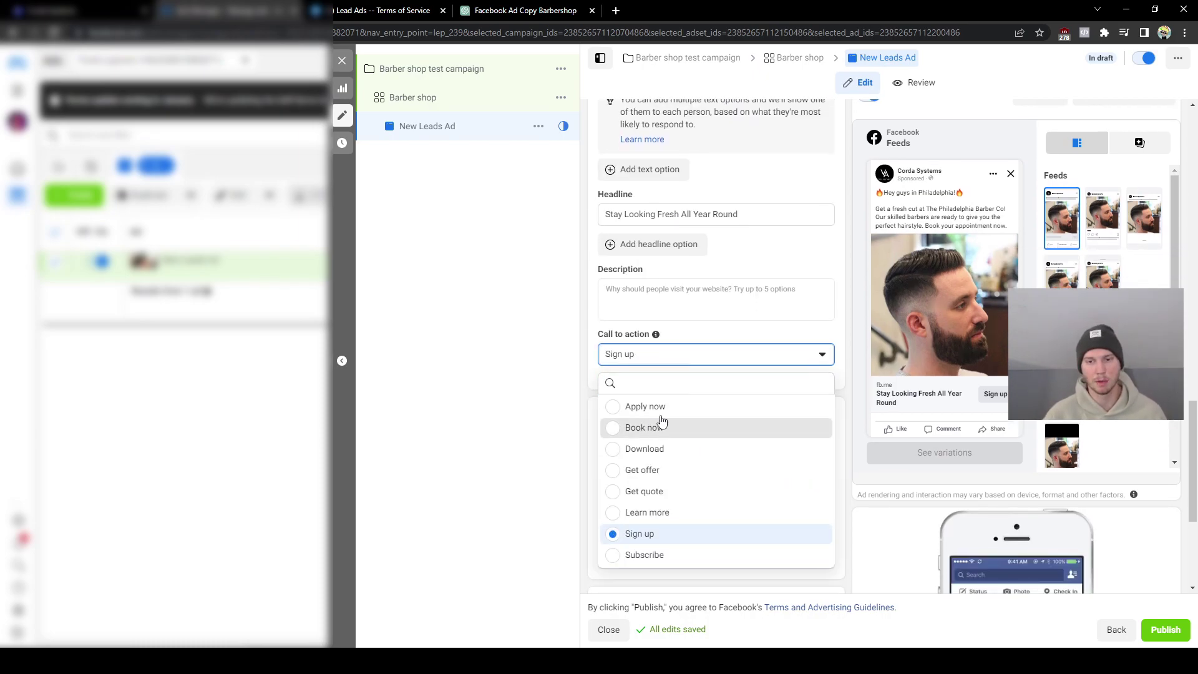
pyautogui.click(643, 427)
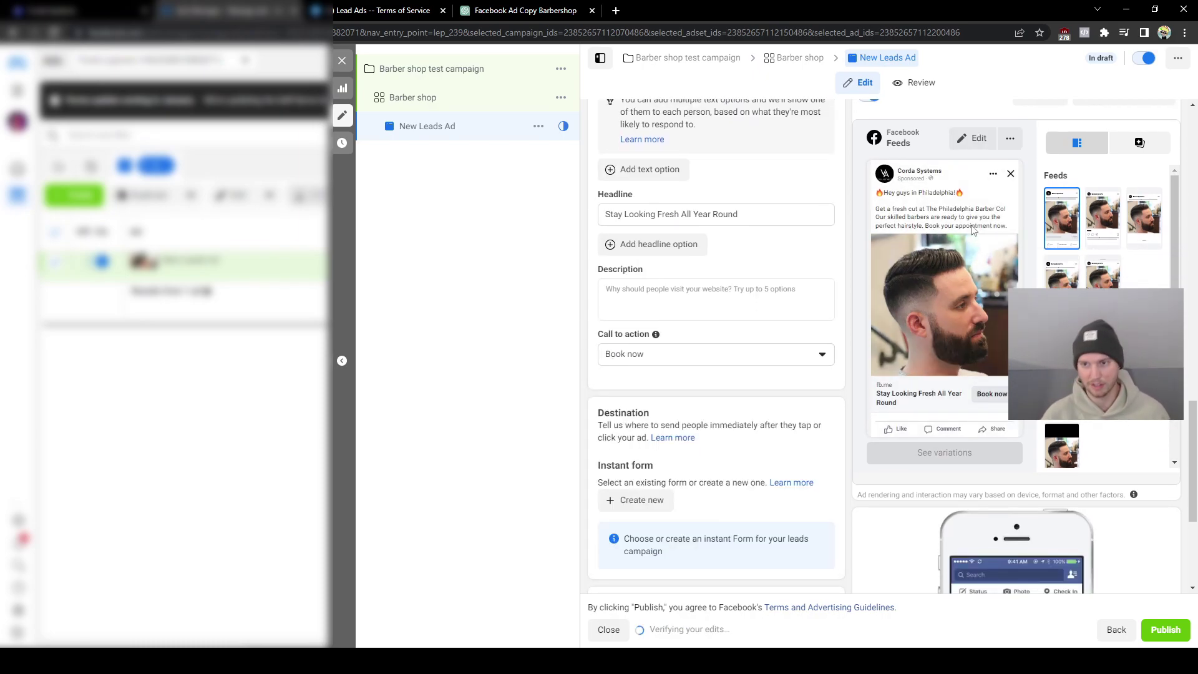
# Step: Create a new instant form for the ad and name it "Barber Shop Philly"
pyautogui.scroll(-1, 973, 262)
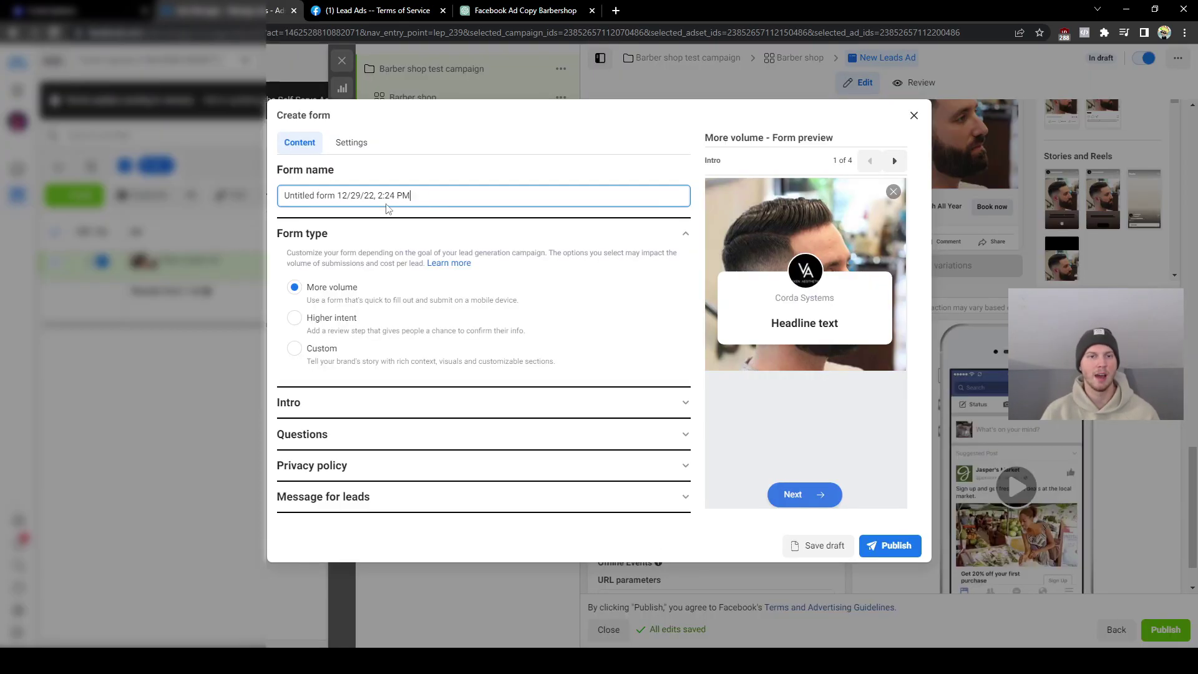
pyautogui.tripleClick(441, 192)
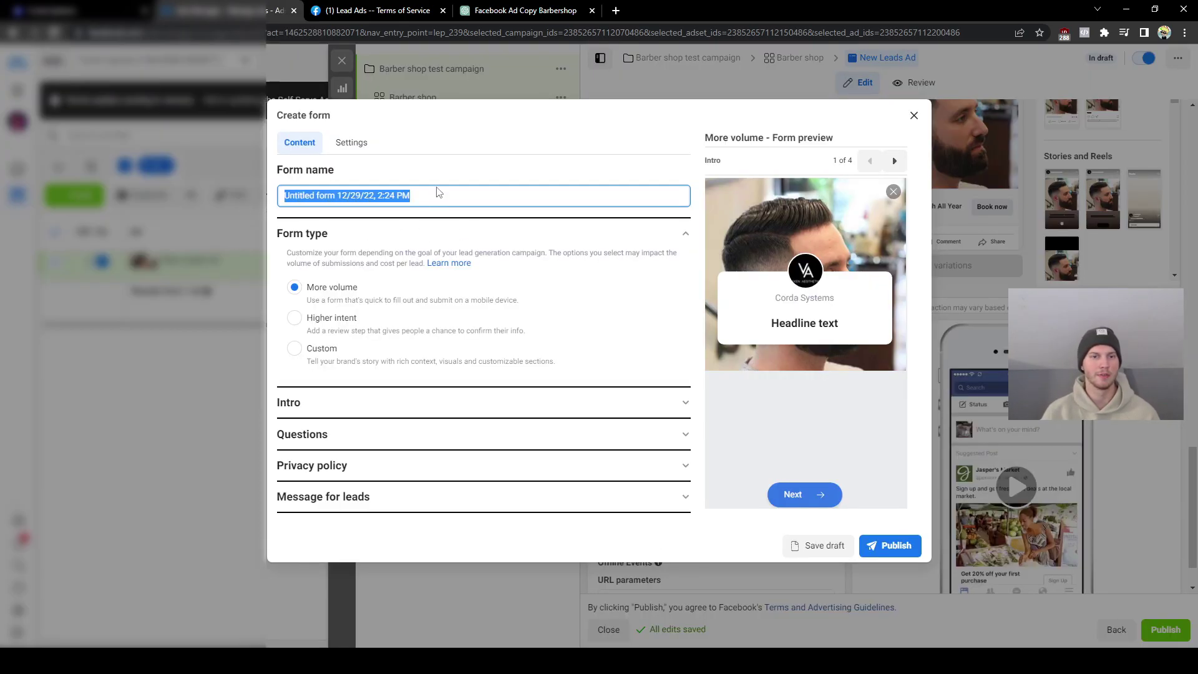
pyautogui.write('Barber Shop Philly')
pyautogui.click(437, 177)
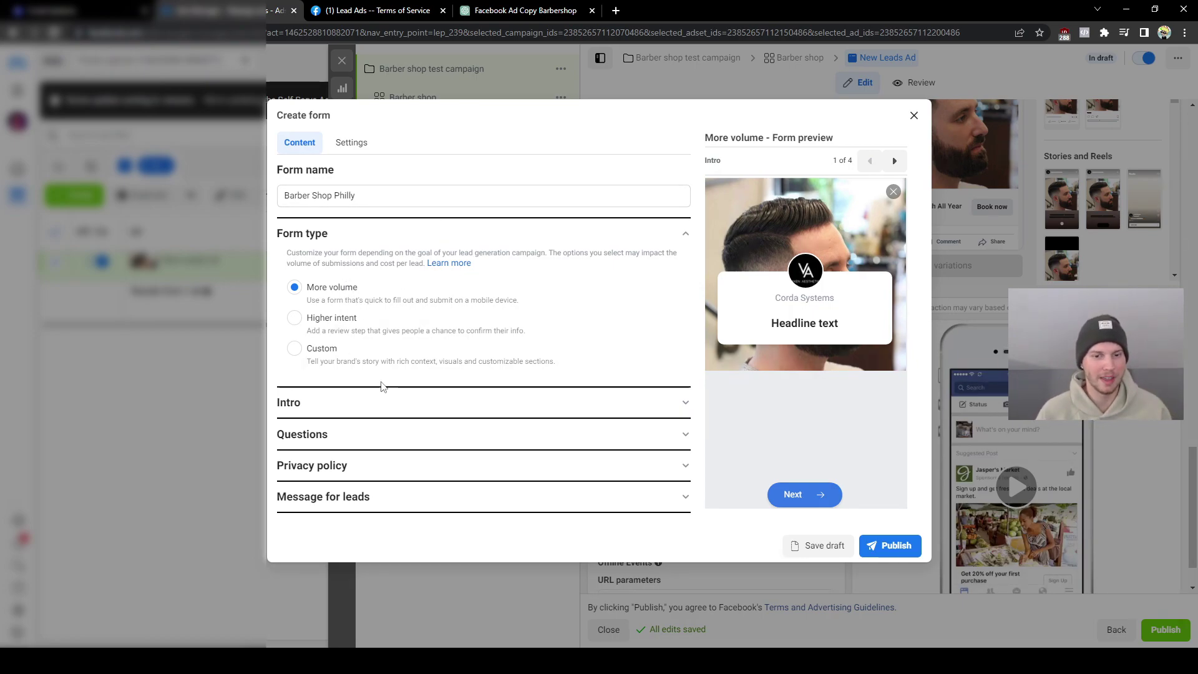
# Step: Set the headline of the form's intro greeting to "What are you looking for?"
pyautogui.click(448, 404)
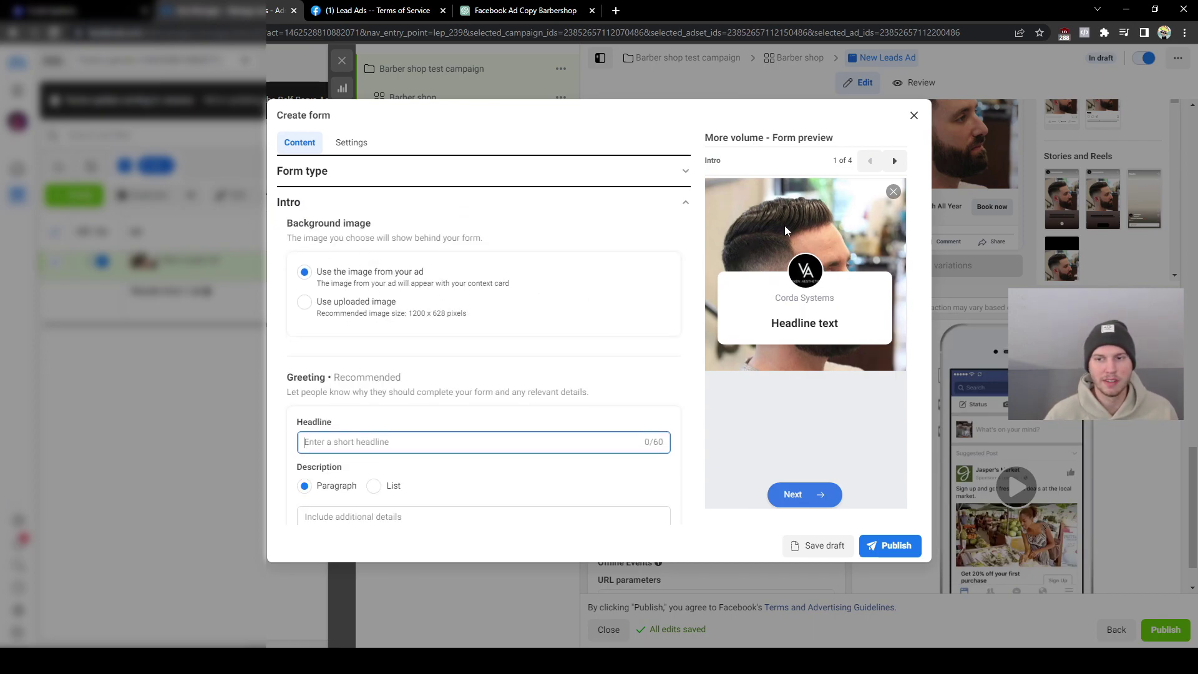
pyautogui.scroll(-2, 383, 300)
pyautogui.write('What ')
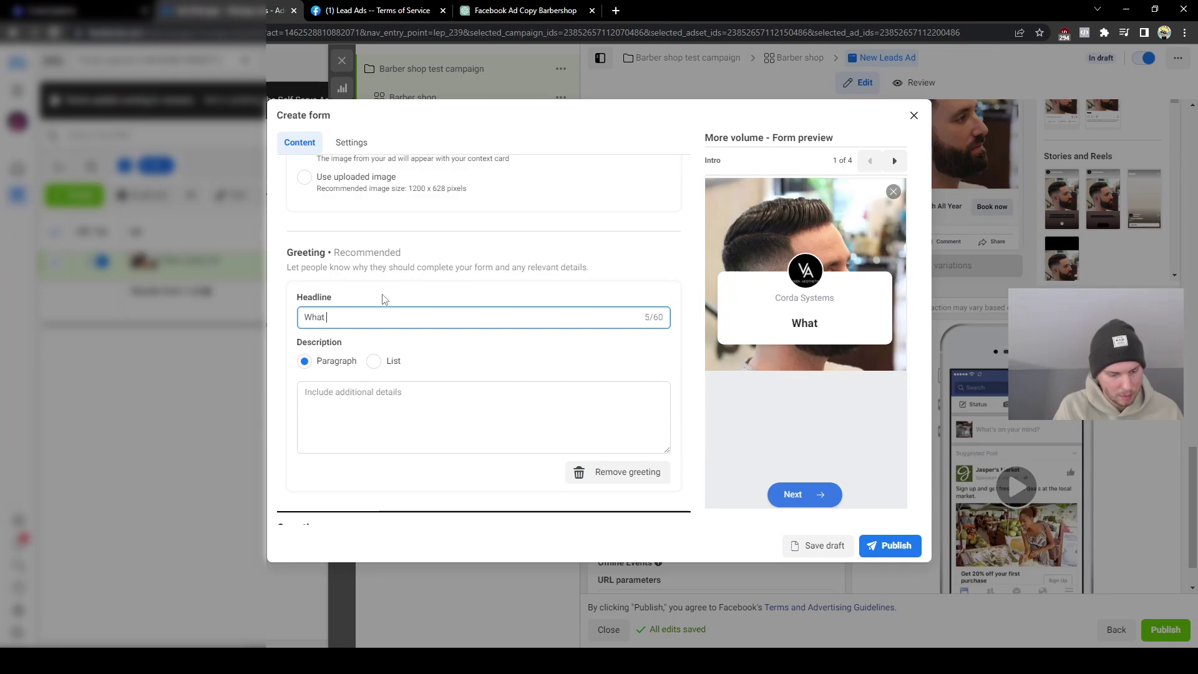
pyautogui.write('are you ')
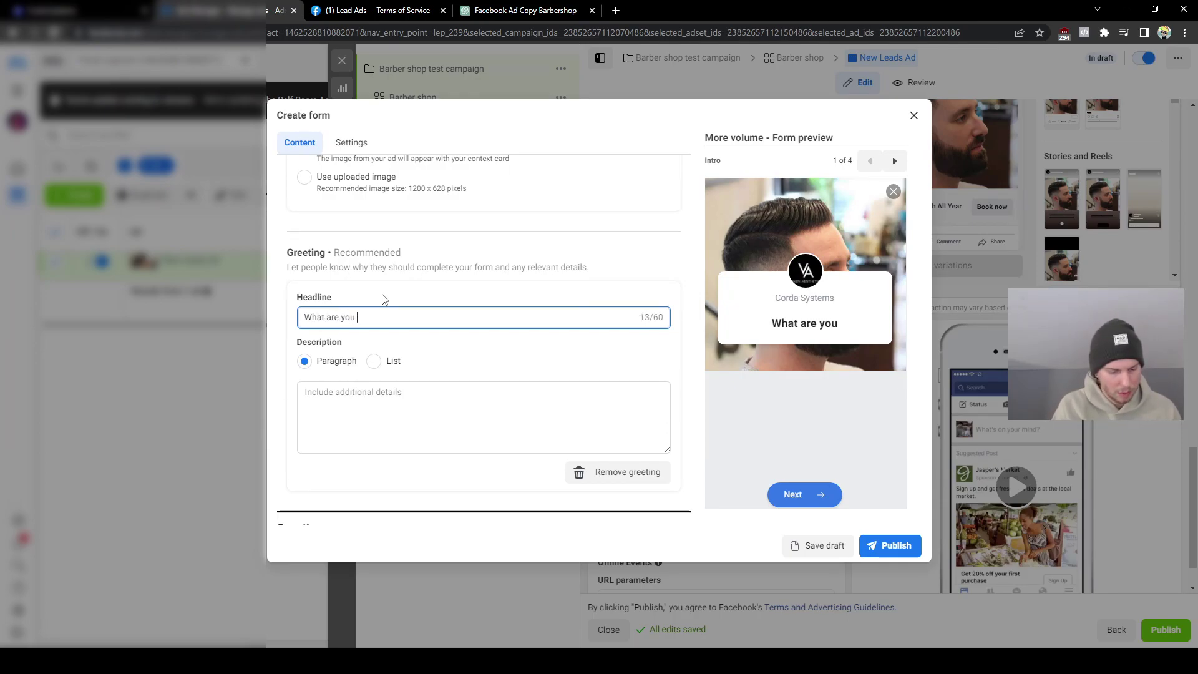
pyautogui.write('looking for?')
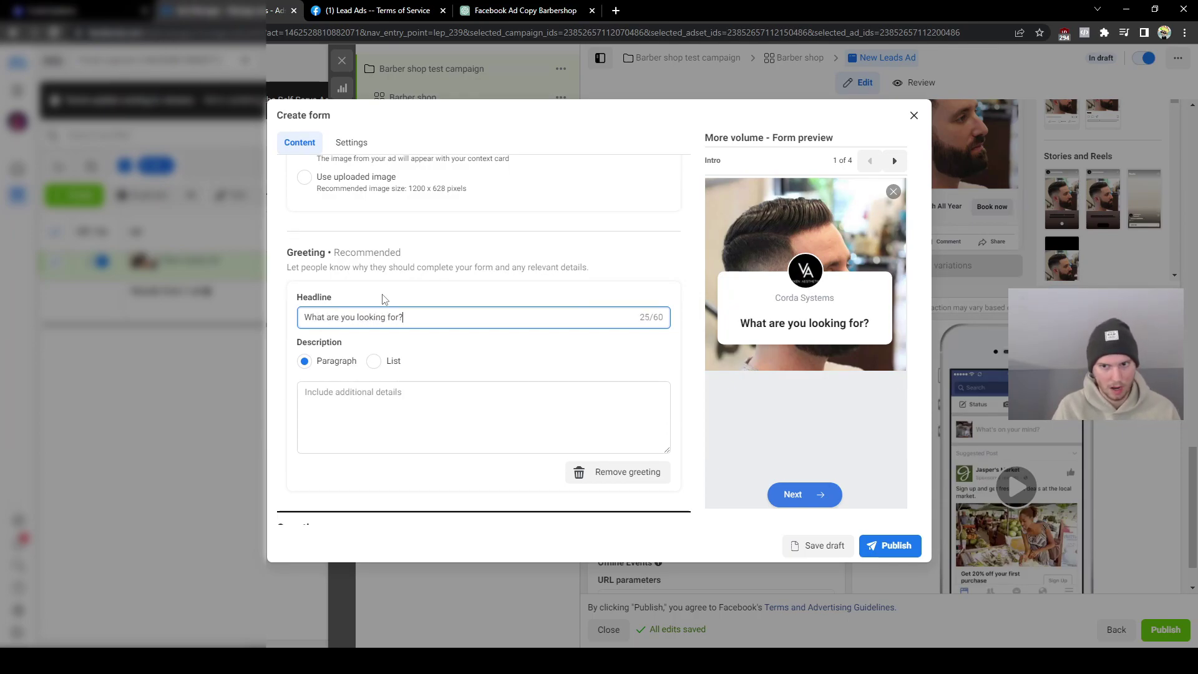
# Step: Make the greeting description a list of the barbershop website's services: Haircut, Beard Trim, Buzz Cut, Clean Up and Kids Cut
pyautogui.click(376, 363)
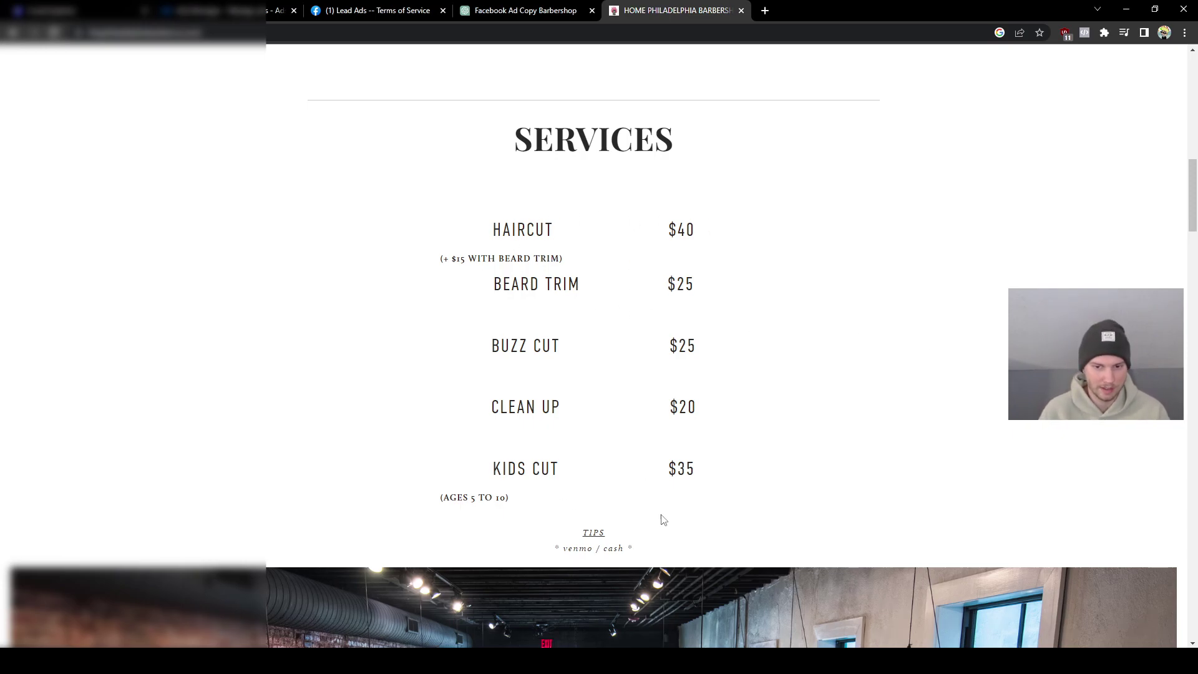
pyautogui.click(741, 10)
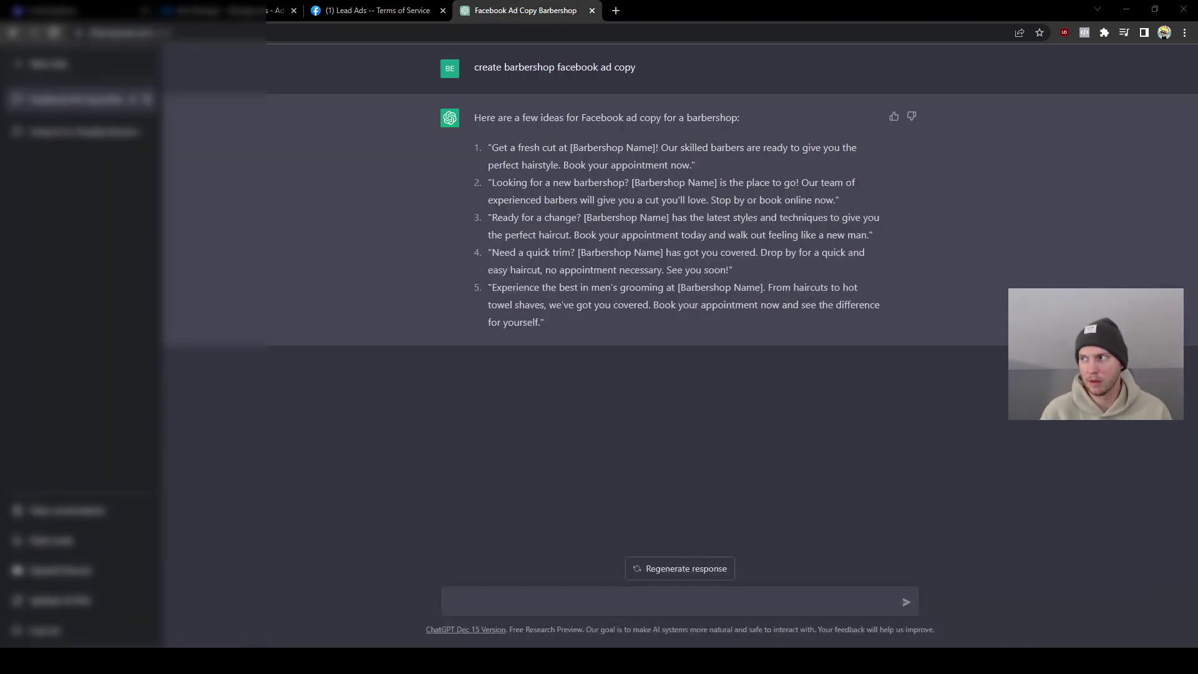
pyautogui.click(399, 9)
pyautogui.click(288, 19)
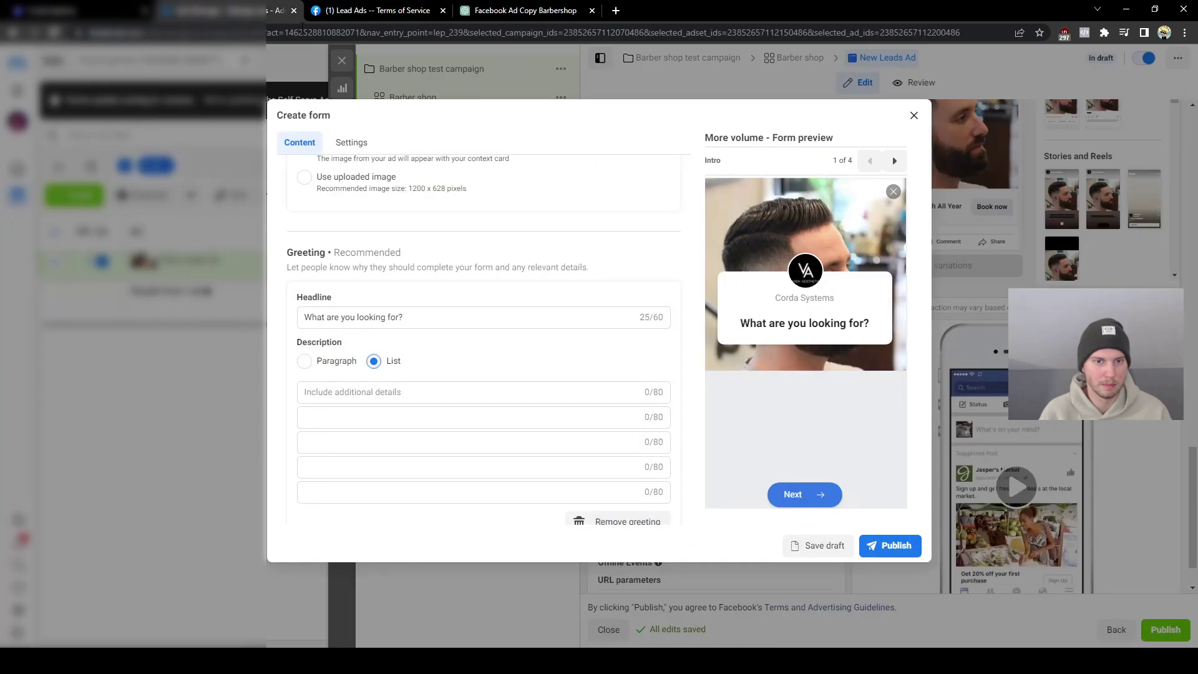
pyautogui.click(373, 395)
pyautogui.write('Haircut Beard Trim Buzz Cut Clean Up Kids Cut')
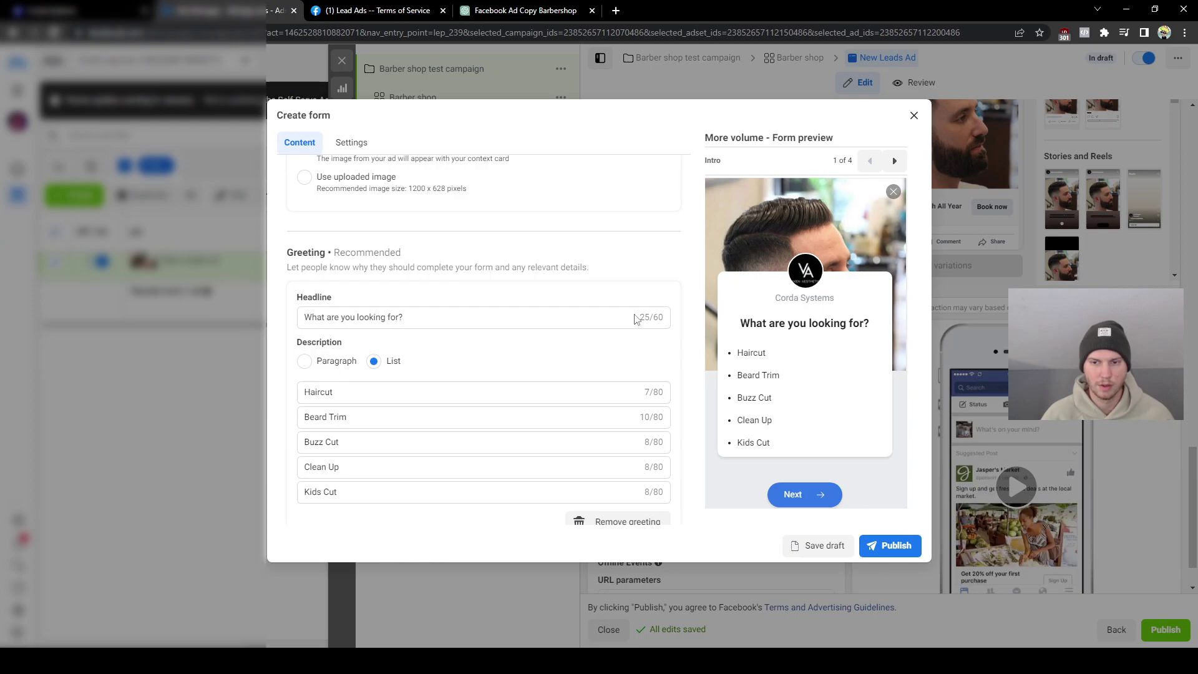
# Step: Place Full name above Email in the form's prefill questions and add a Phone number contact field
pyautogui.scroll(-1, 652, 310)
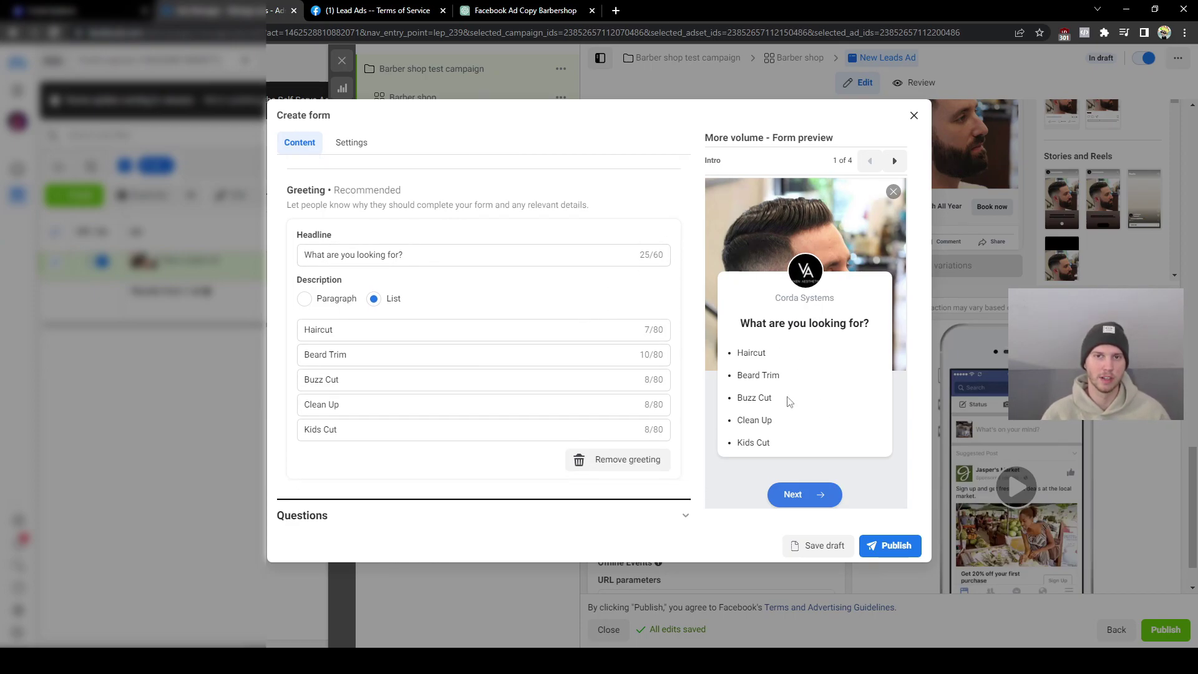
pyautogui.scroll(-1, 498, 324)
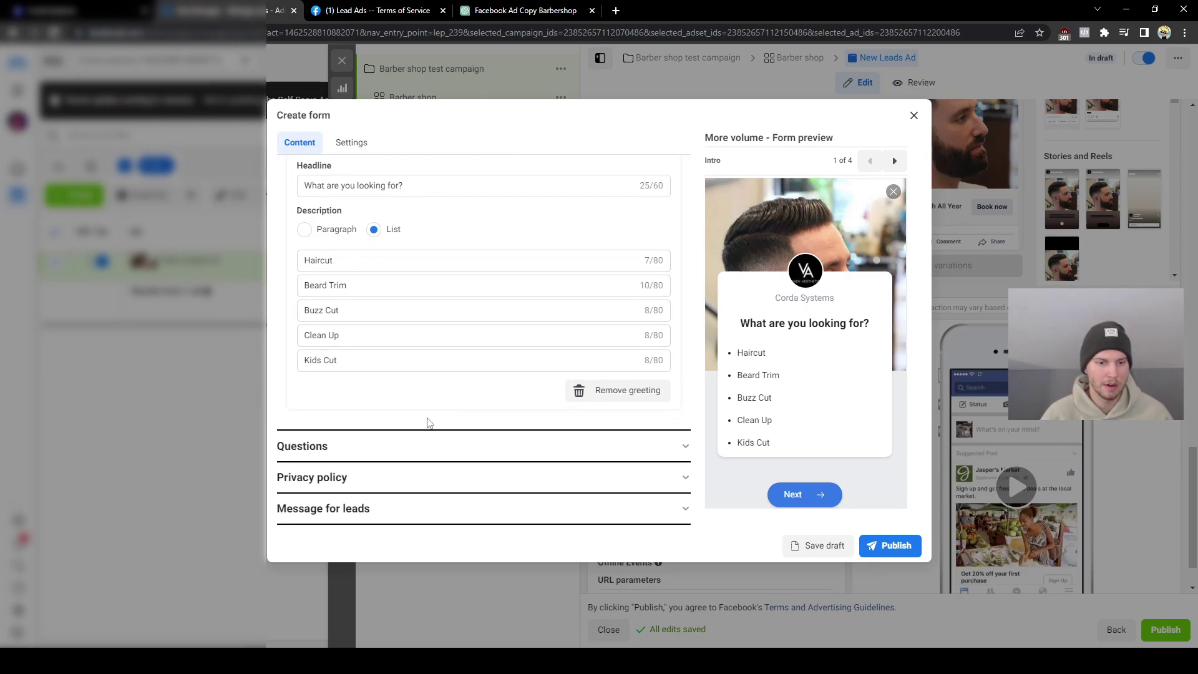
pyautogui.click(505, 452)
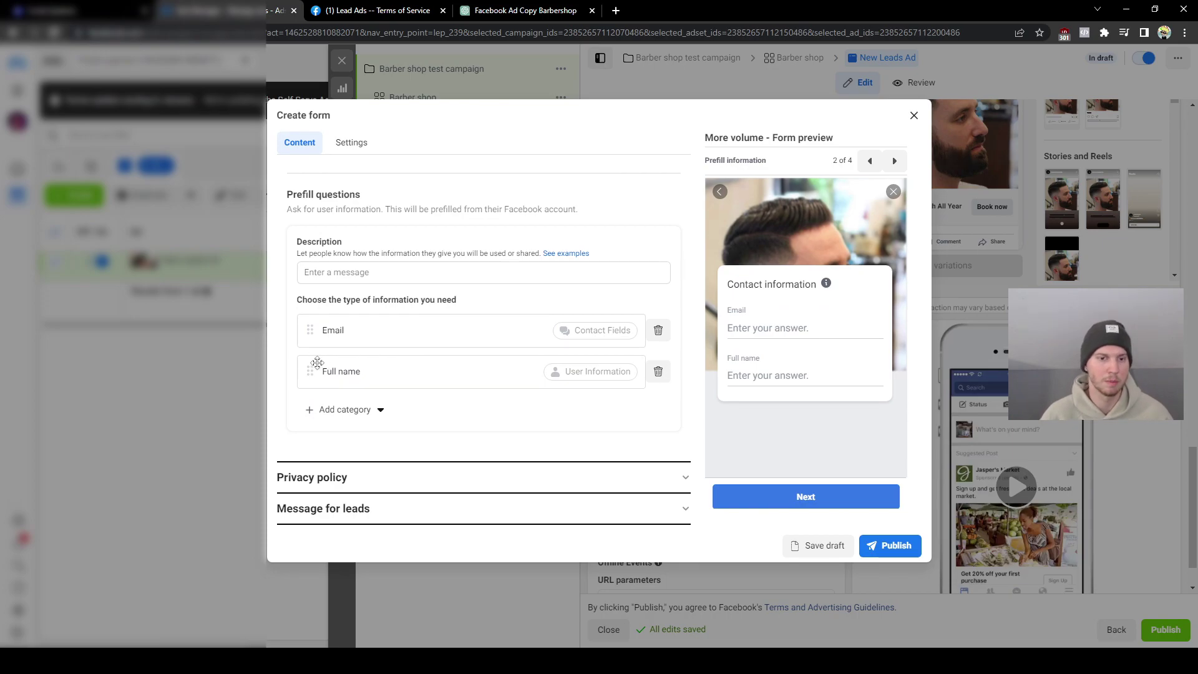
pyautogui.moveTo(310, 371); pyautogui.dragTo(305, 313)
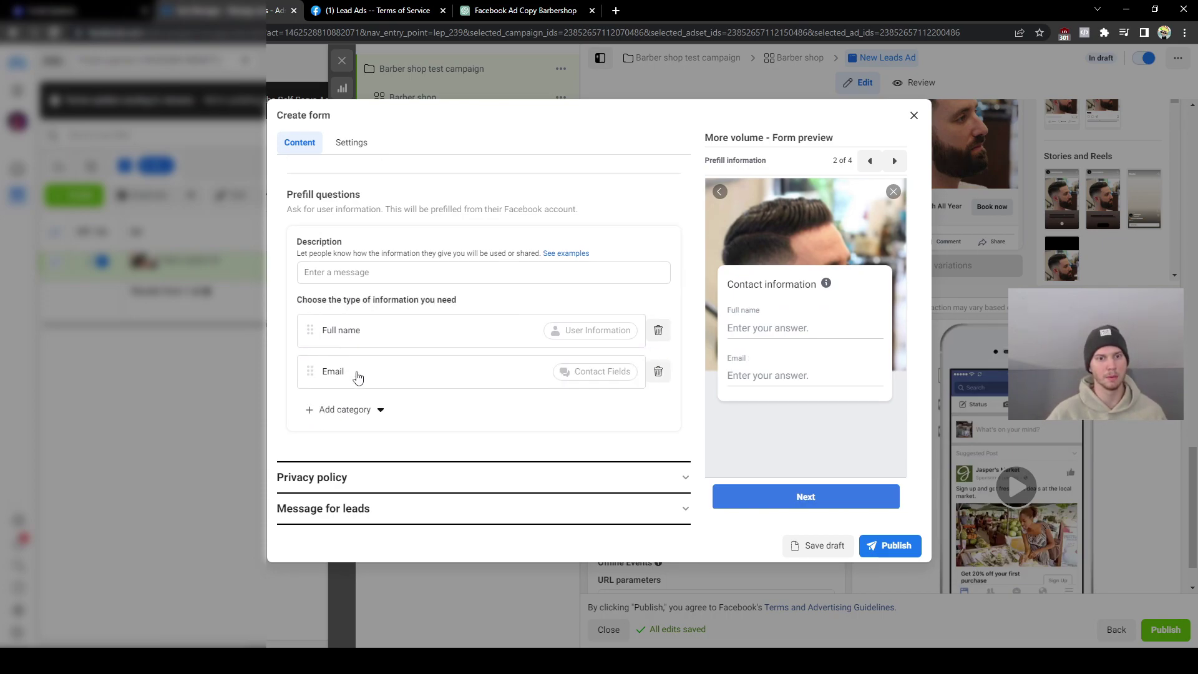
pyautogui.click(337, 410)
pyautogui.moveTo(376, 440)
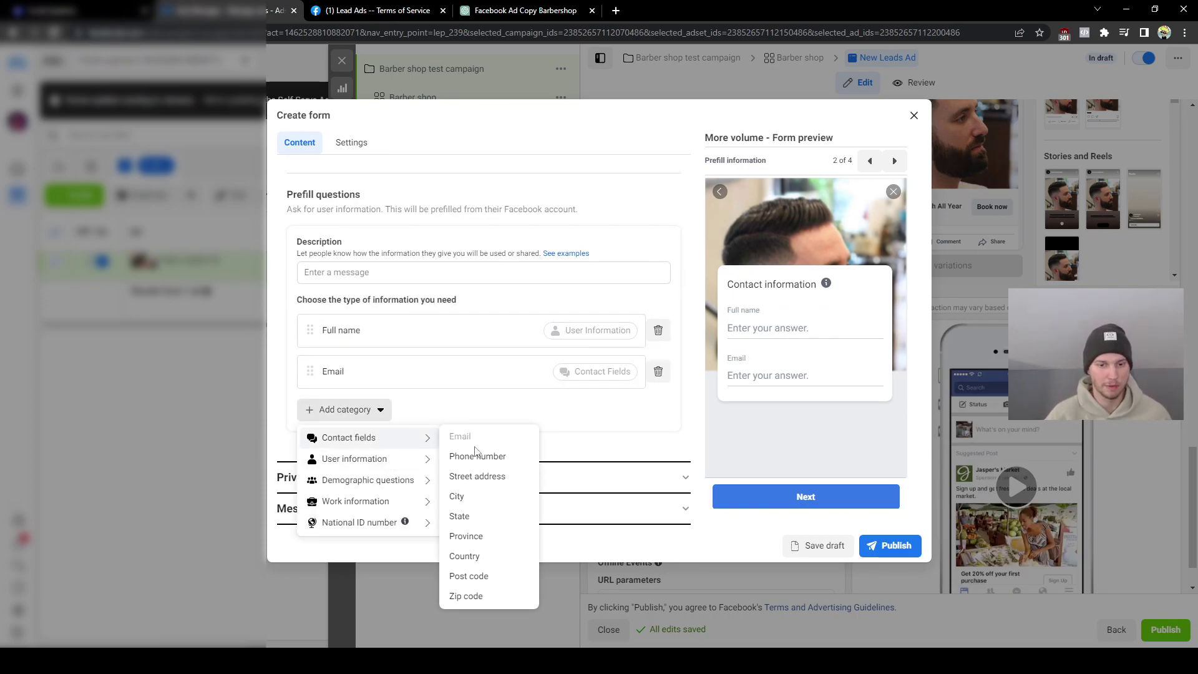
pyautogui.click(481, 456)
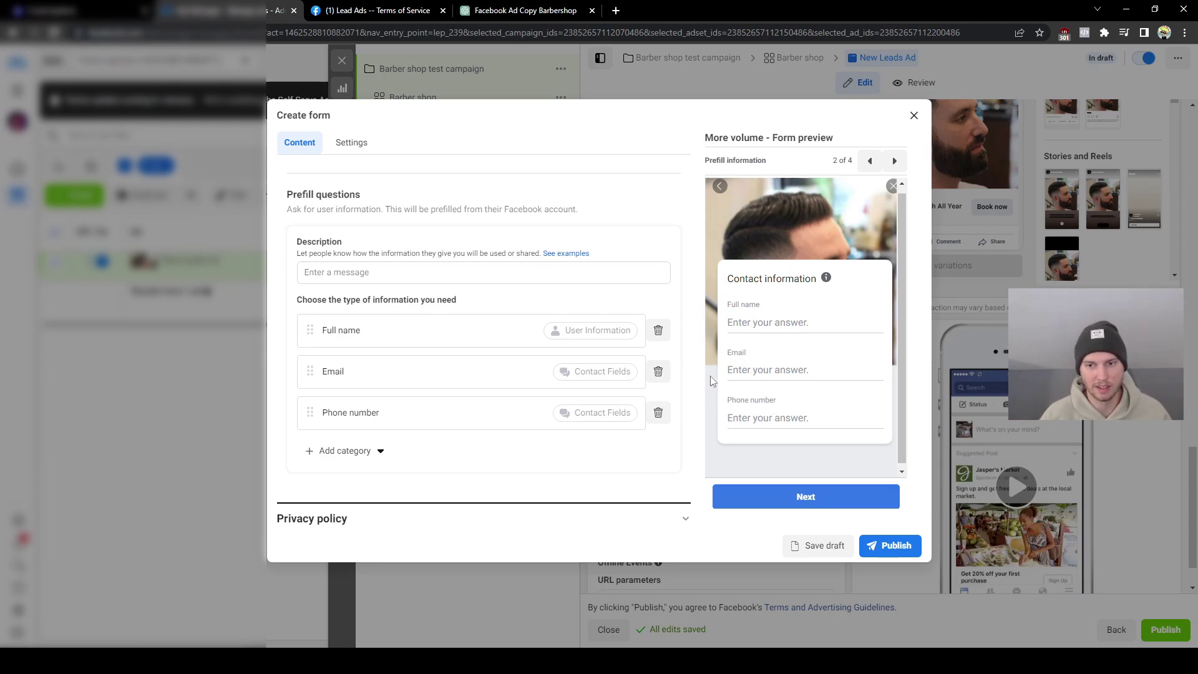
pyautogui.scroll(1, 744, 313)
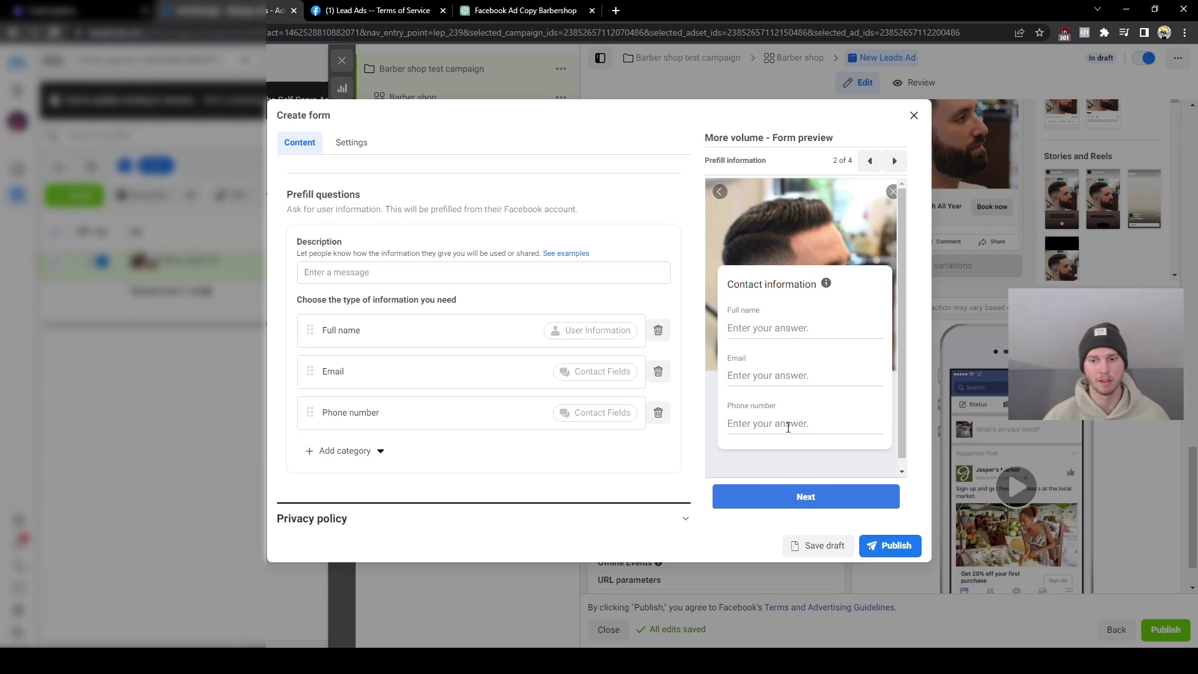
# Step: Try Phone number at the top of the form's prefill questions, and move it back below Email
pyautogui.moveTo(310, 413); pyautogui.dragTo(312, 331)
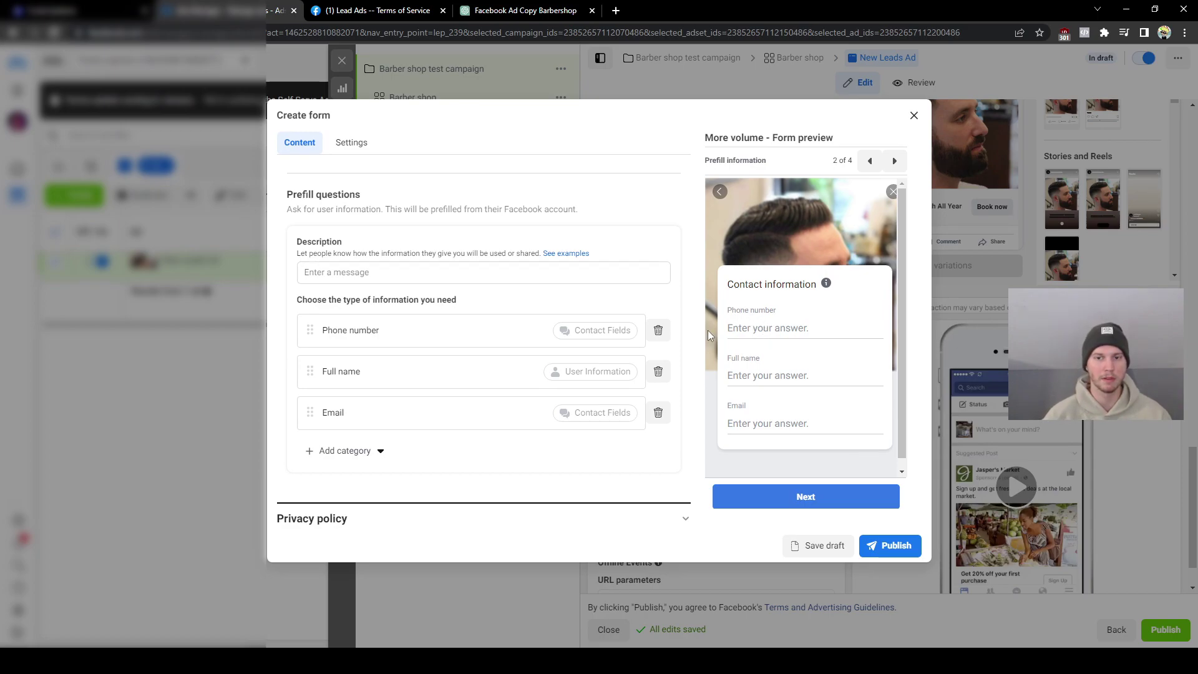
pyautogui.moveTo(310, 329); pyautogui.dragTo(367, 424)
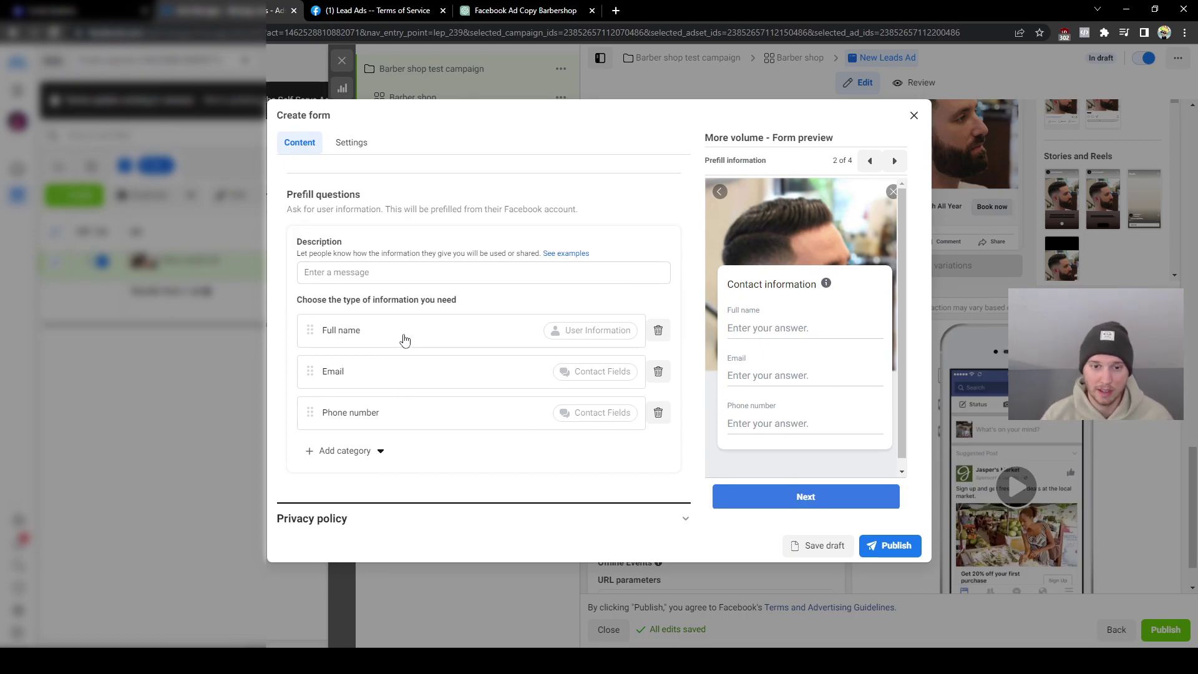
# Step: Open the form's privacy policy section, copy the cordasystems.com privacy page address, and switch to the Corda Systems company settings
pyautogui.scroll(-1, 489, 345)
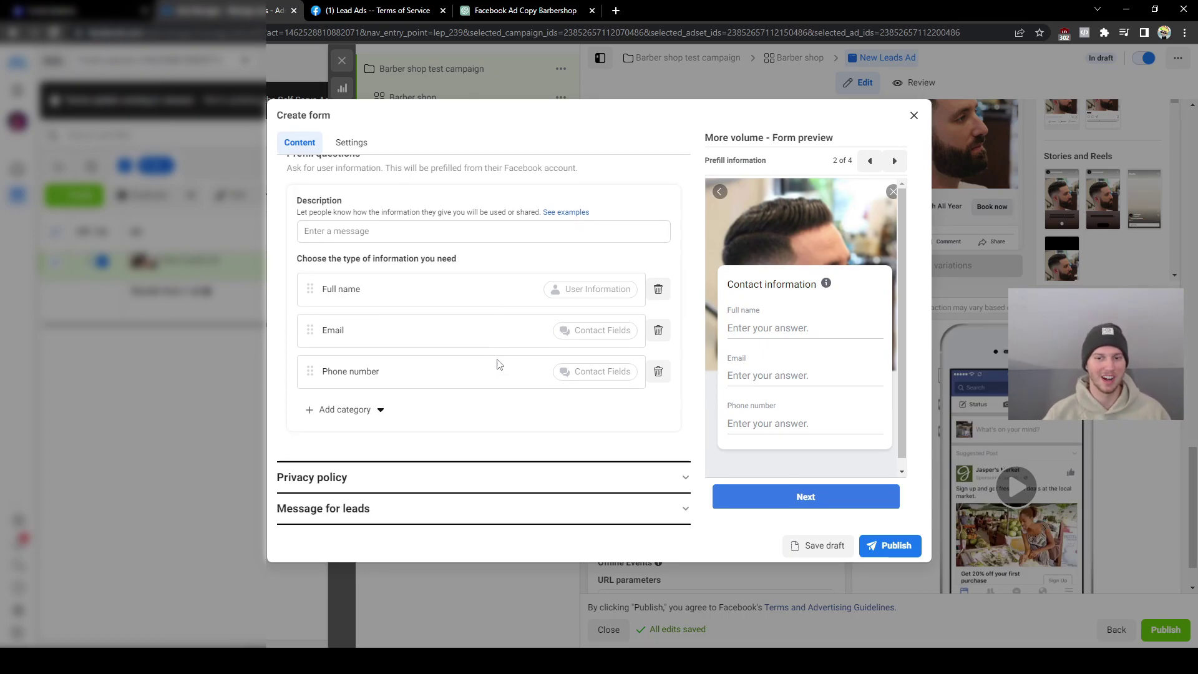
pyautogui.click(630, 481)
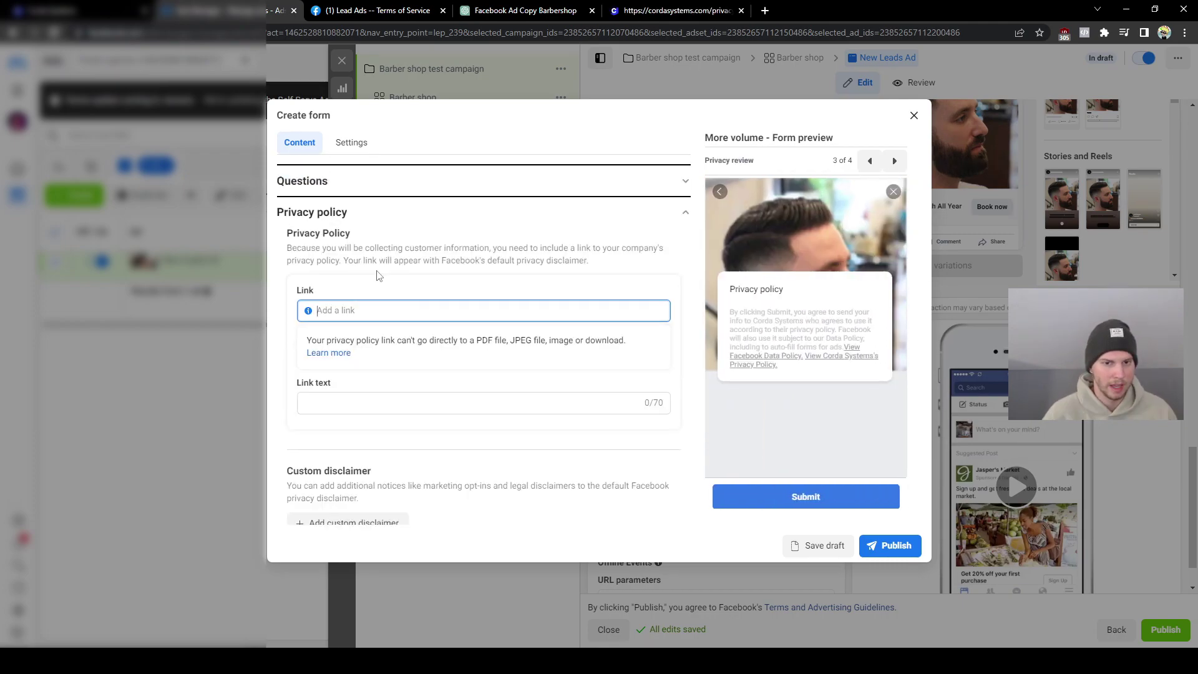
pyautogui.click(673, 10)
pyautogui.click(200, 32)
pyautogui.hotkey('ctrl', 'c')
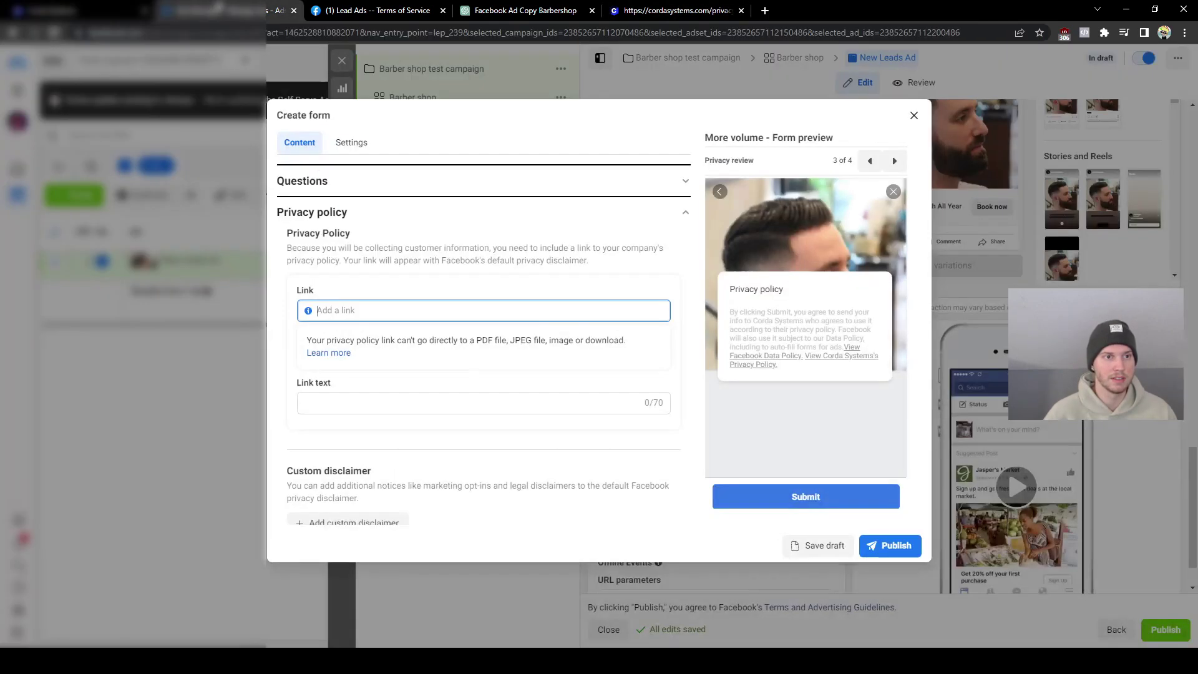
pyautogui.click(224, 8)
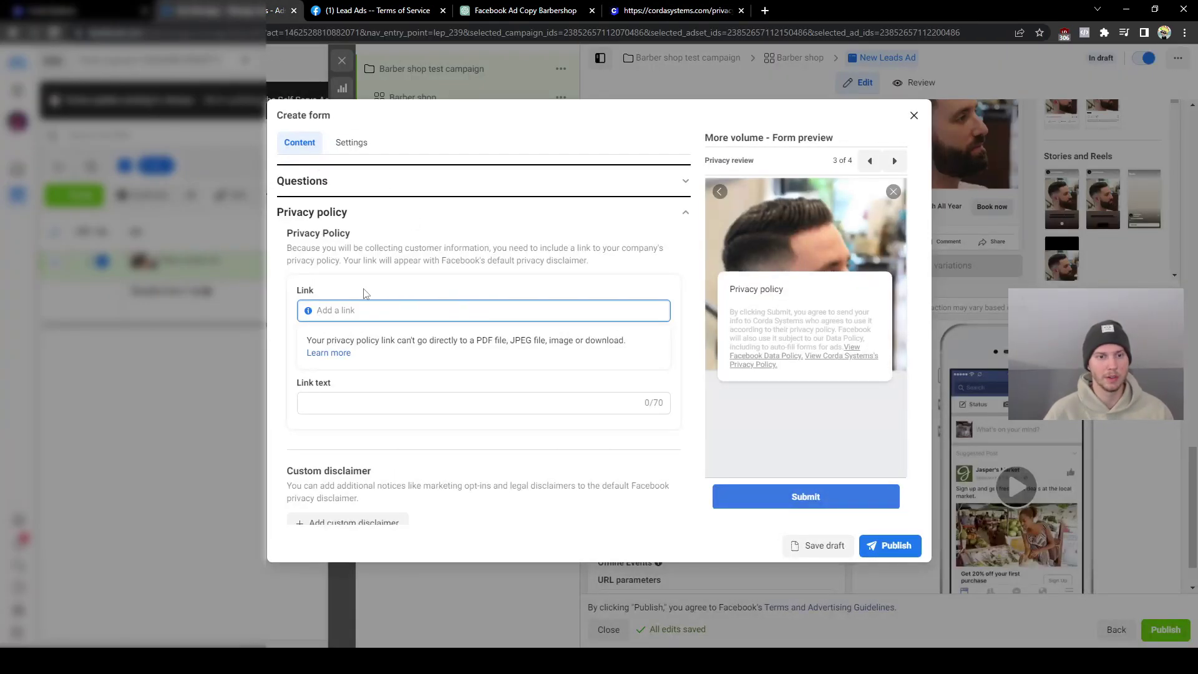
pyautogui.click(99, 10)
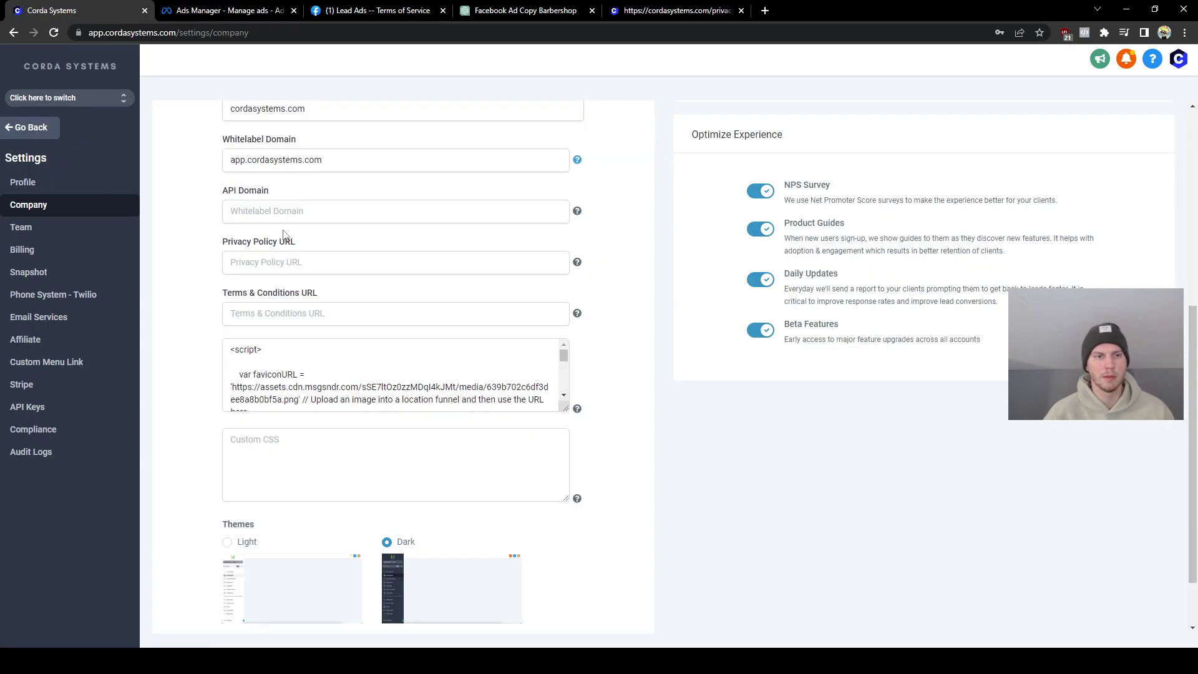
pyautogui.click(257, 262)
pyautogui.hotkey('ctrl', 'v')
pyautogui.click(219, 252)
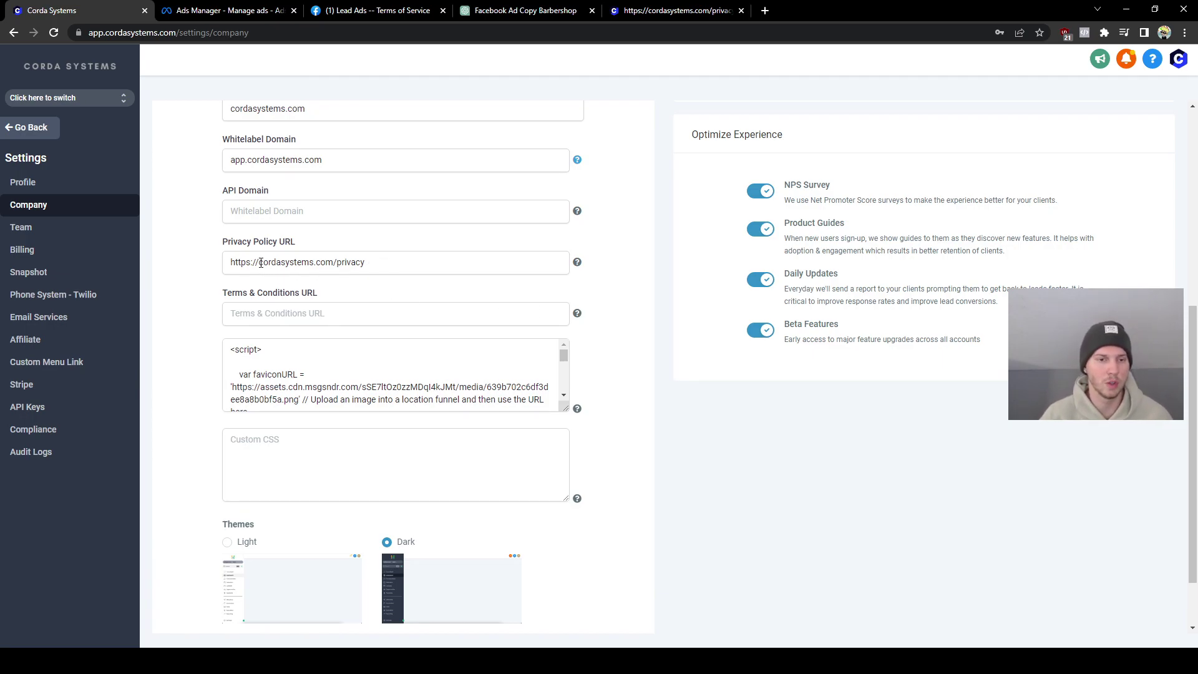
pyautogui.moveTo(260, 263); pyautogui.dragTo(334, 263)
pyautogui.click(418, 270)
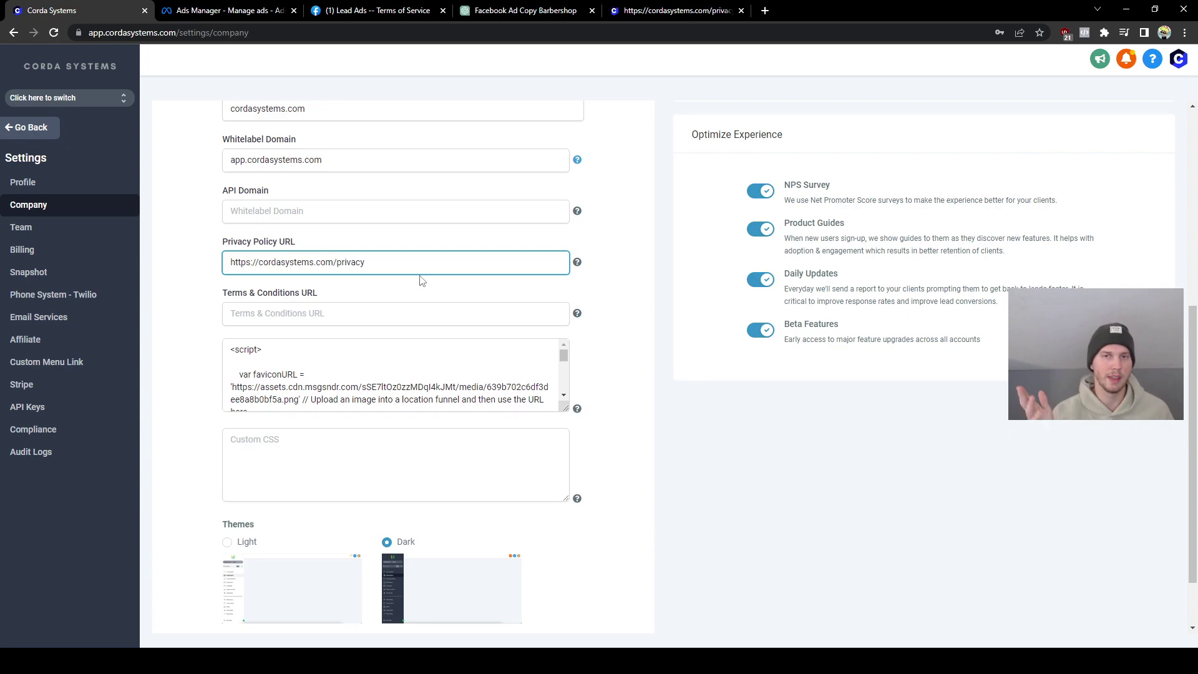
pyautogui.click(652, 329)
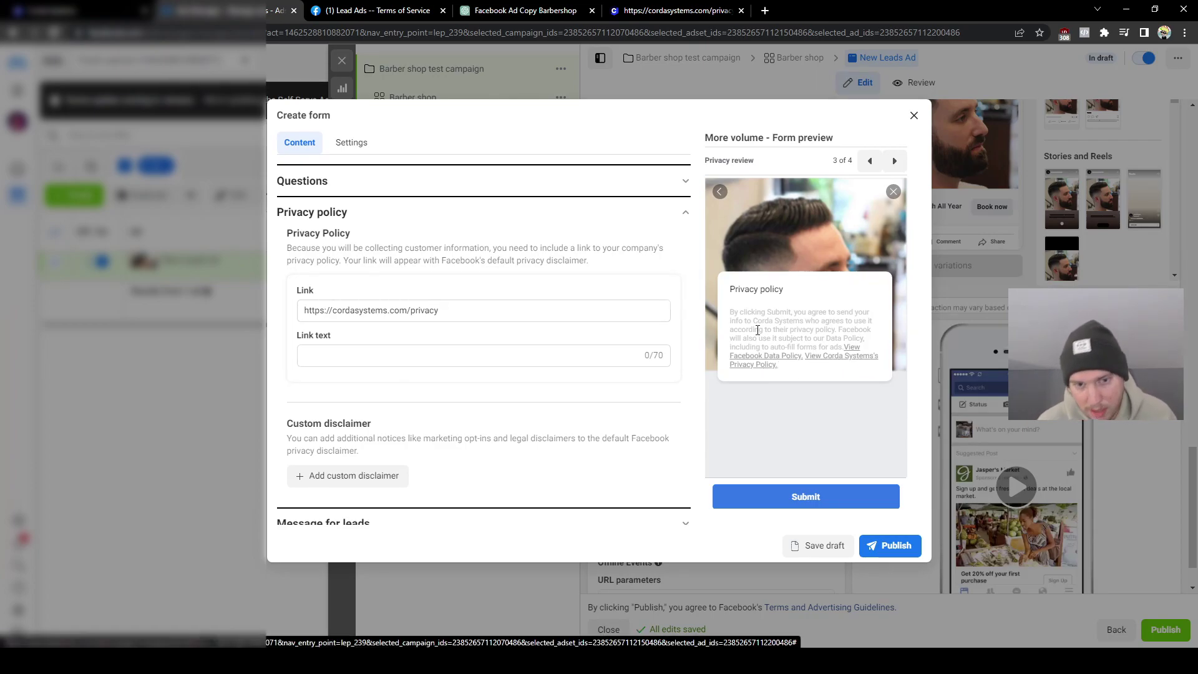
pyautogui.click(382, 354)
pyautogui.write('u')
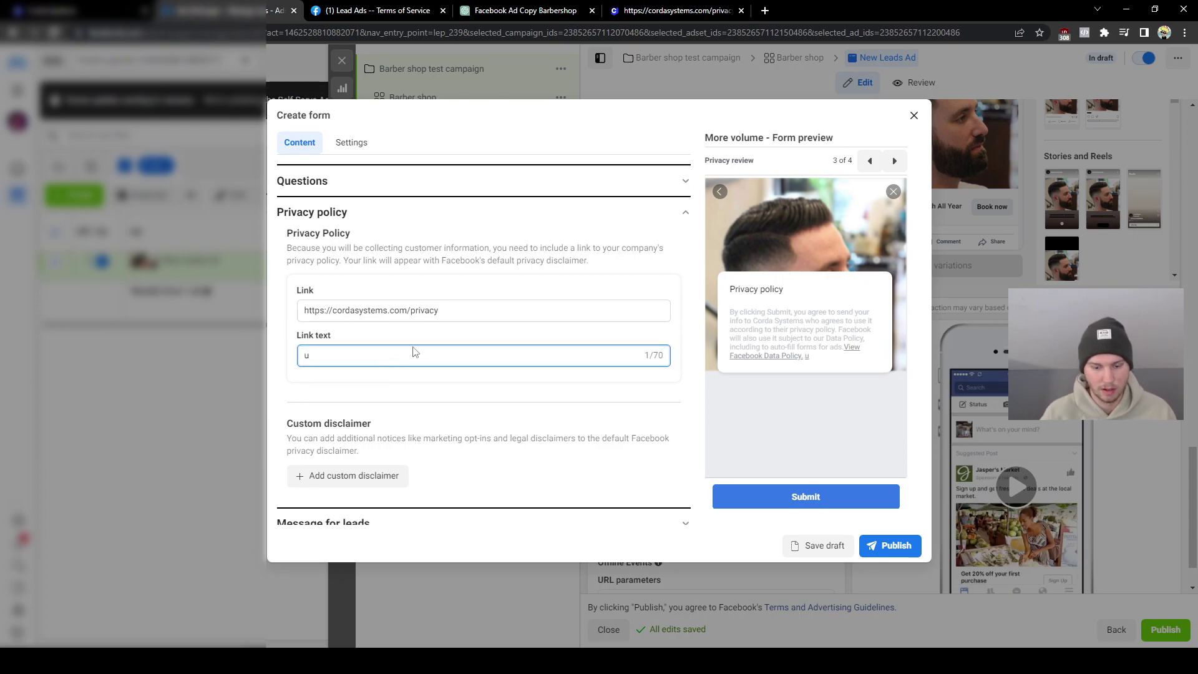
pyautogui.press('BackSpace')
pyautogui.click(558, 404)
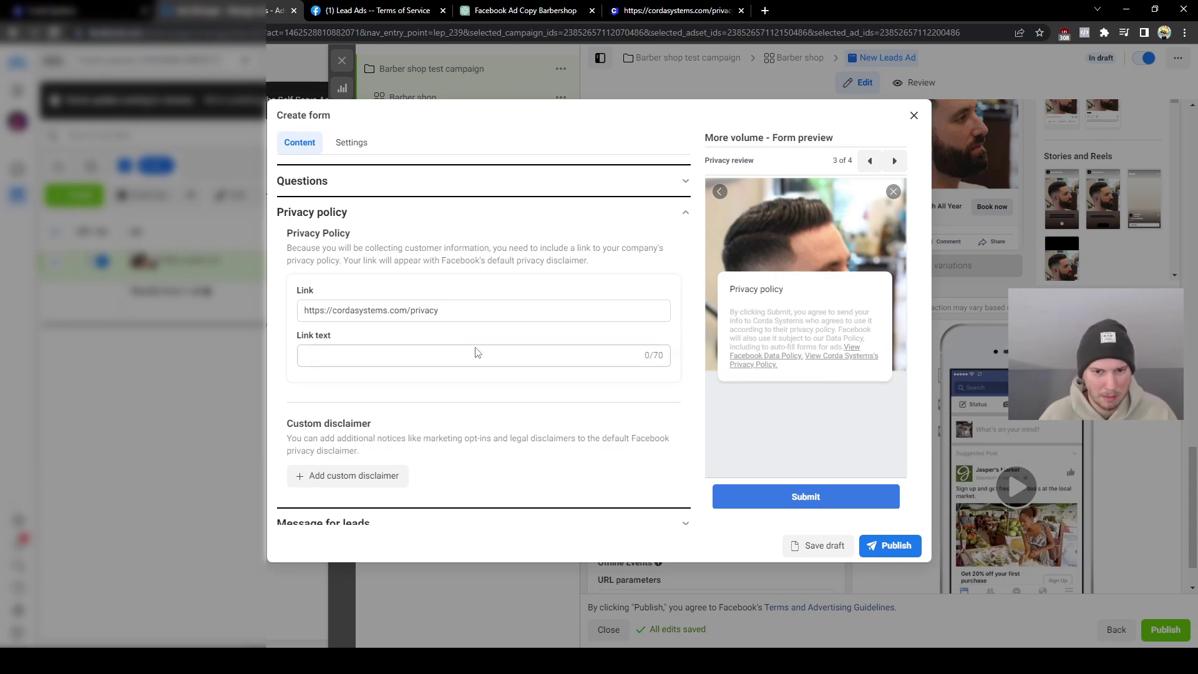
# Step: Change the description of the form's message for leads to "You can visit our website to book your haircut."
pyautogui.scroll(-1, 516, 380)
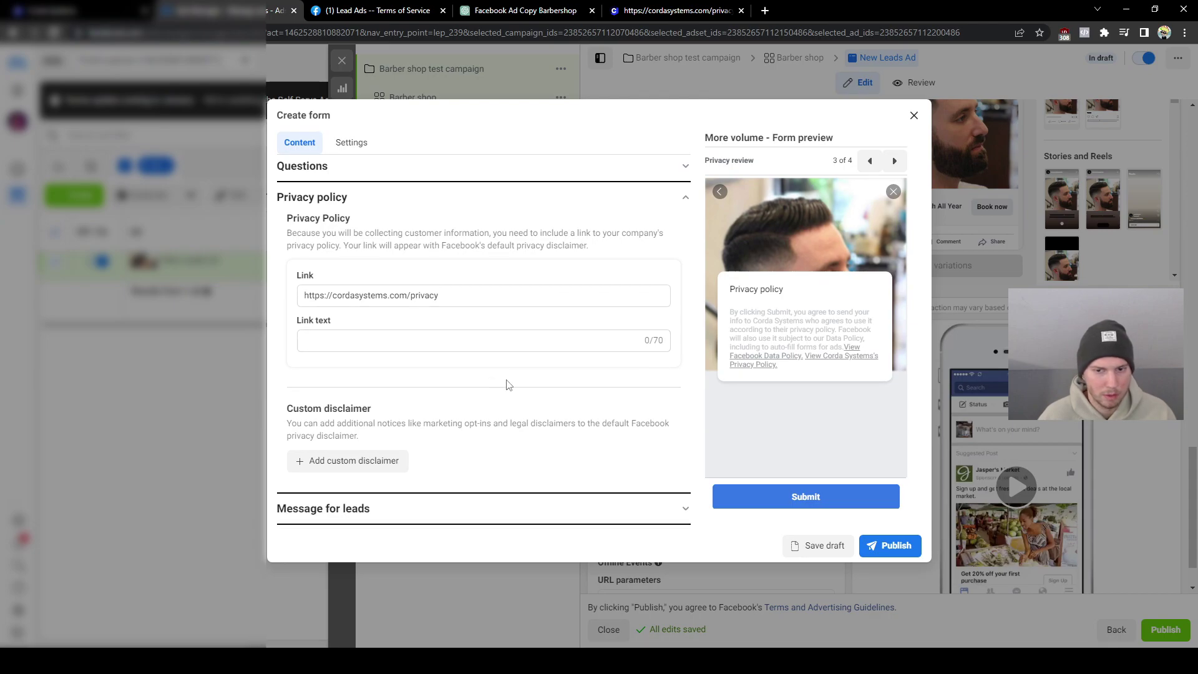
pyautogui.click(500, 366)
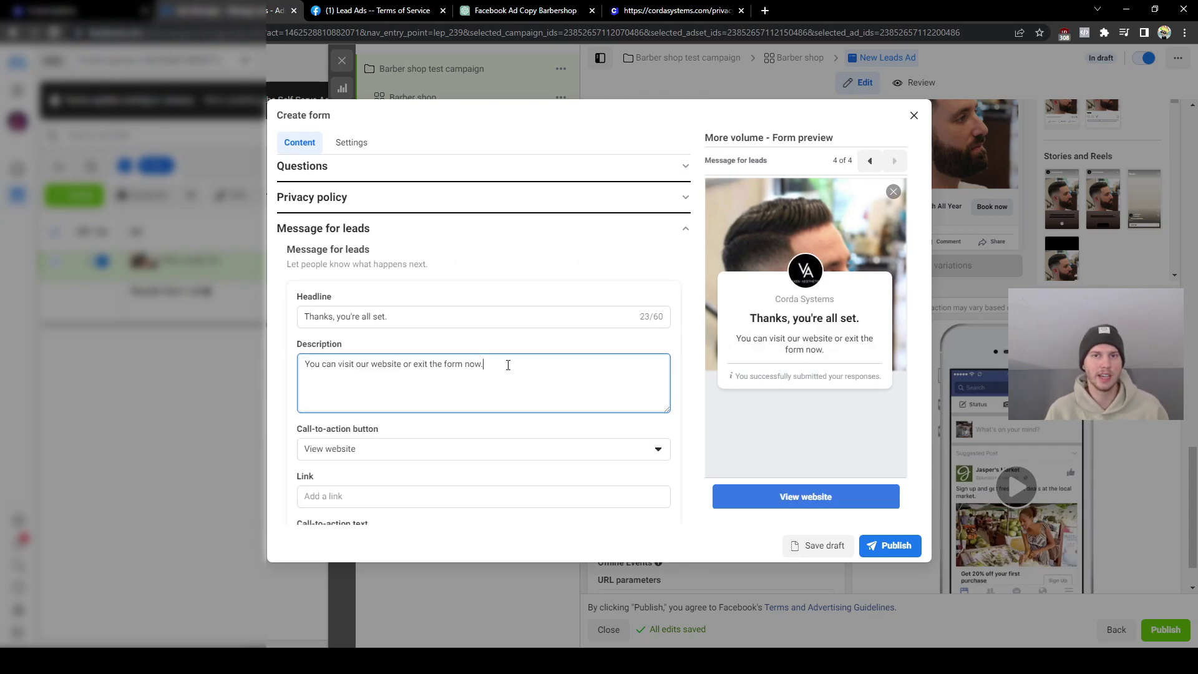
pyautogui.hotkey('ctrl', 'shift', 'Left')
pyautogui.hotkey('ctrl', 'shift', 'Left')
pyautogui.hotkey('ctrl', 'shift', 'Left')
pyautogui.hotkey('ctrl', 'shift', 'Left')
pyautogui.hotkey('ctrl', 'shift', 'Left')
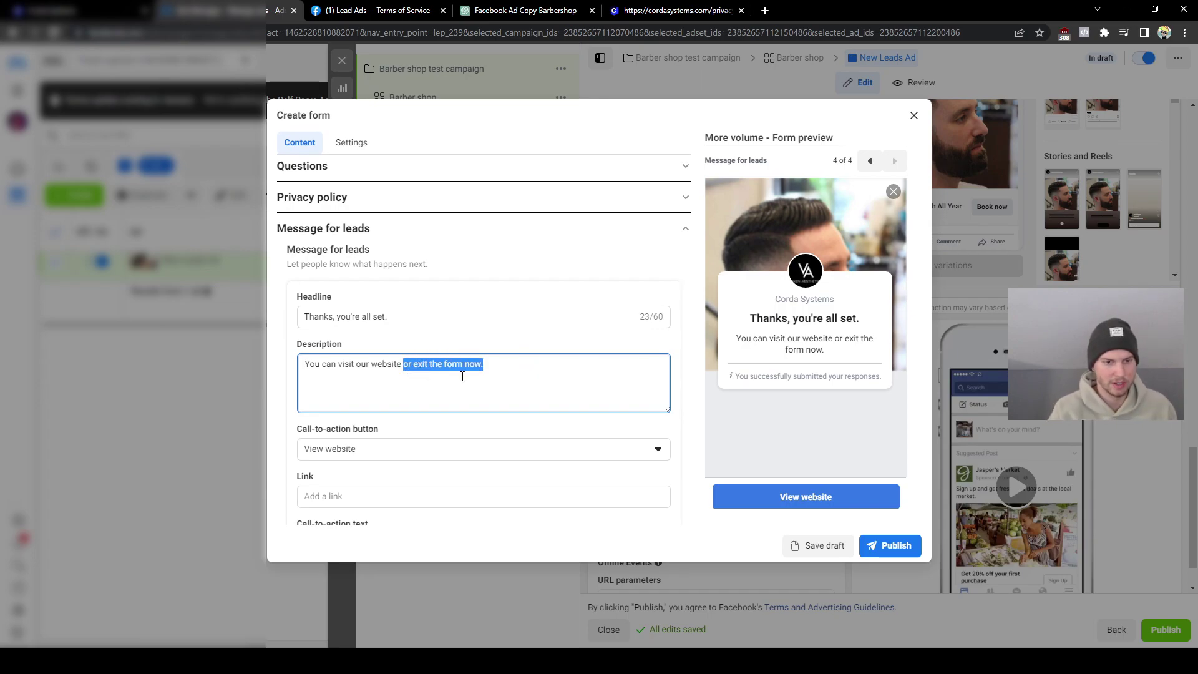
pyautogui.press('BackSpace')
pyautogui.write('to book your haircut.')
pyautogui.scroll(-1, 508, 370)
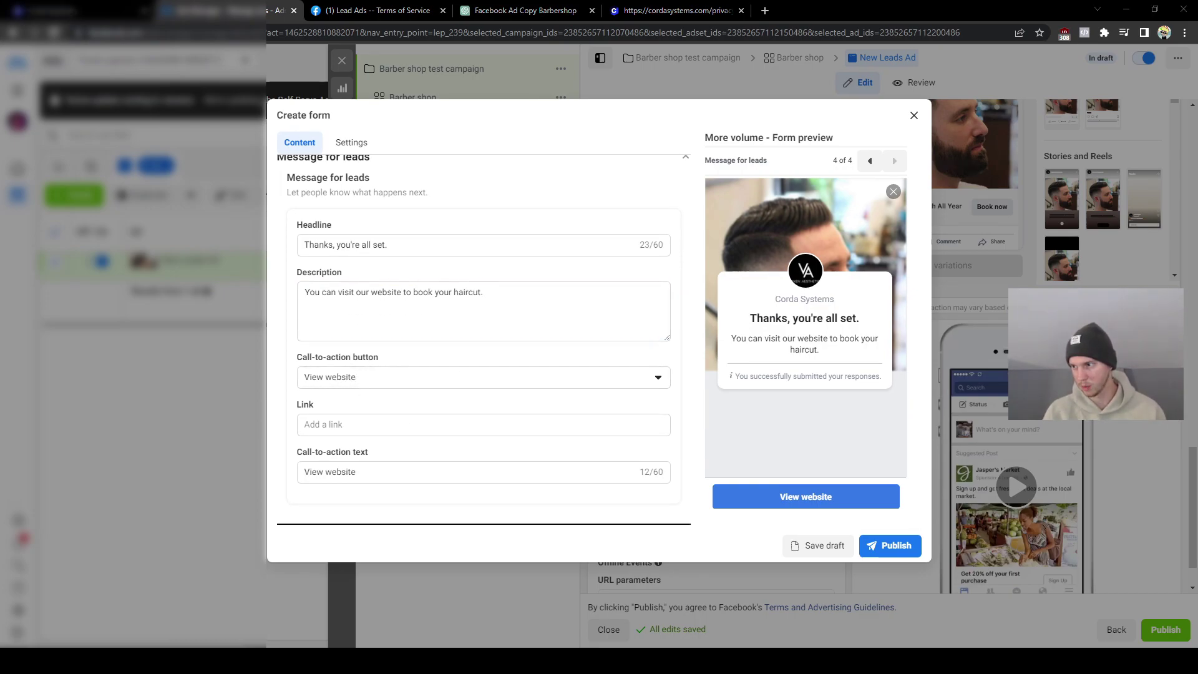
pyautogui.click(387, 424)
pyautogui.write('https://www.thephiladelphiabarberco.com/')
pyautogui.click(369, 470)
pyautogui.click(477, 456)
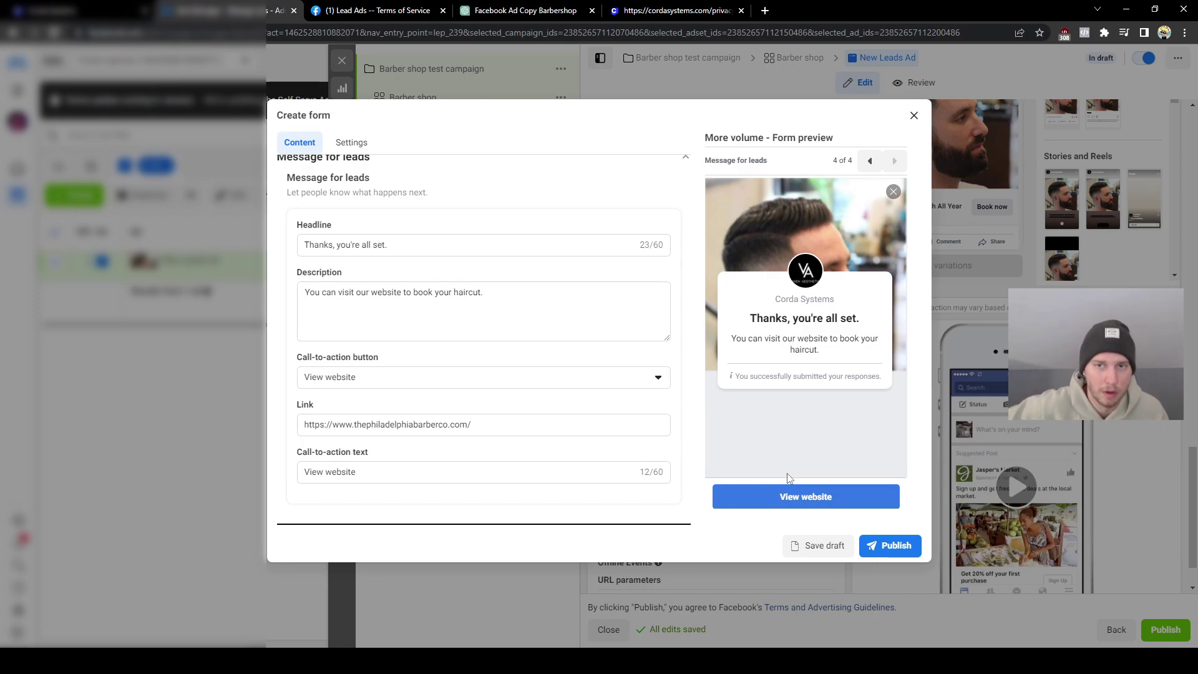
# Step: Return to the form's intro and change the greeting headline to "What We Offer At Philadelphia Barber Co"
pyautogui.click(869, 160)
pyautogui.click(869, 160)
pyautogui.click(869, 161)
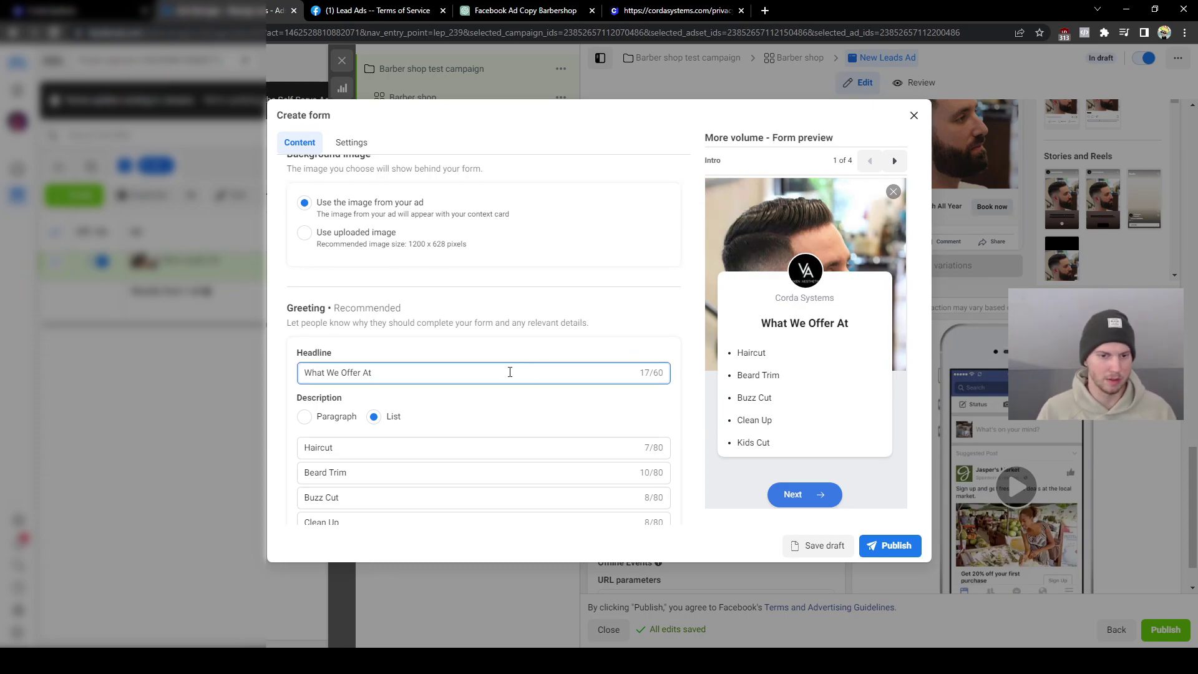
pyautogui.write('Phil')
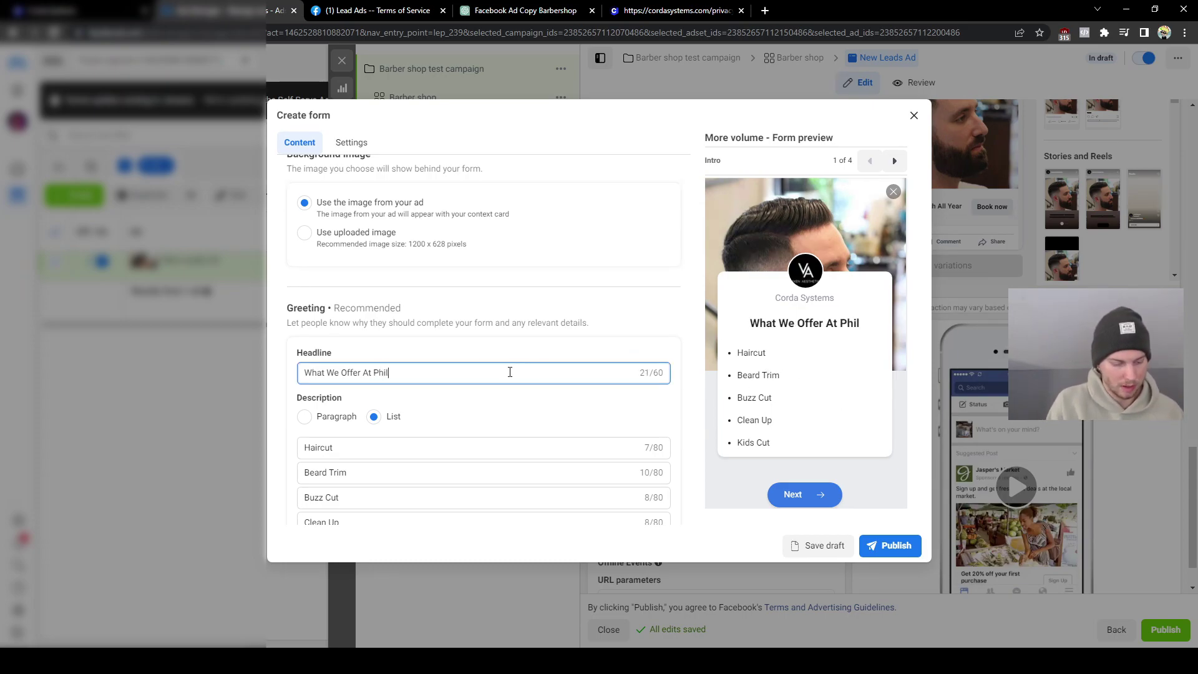
pyautogui.write('ly')
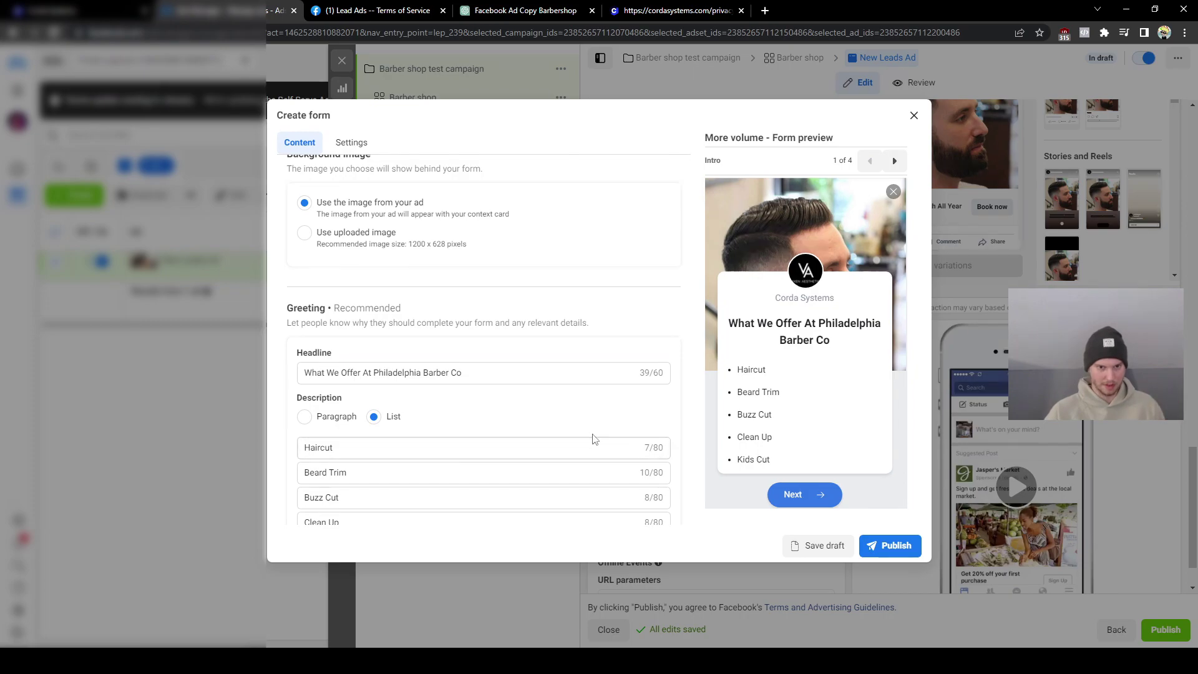
# Step: Review the form preview from intro through contact information and privacy policy to the message for leads, and check that message's settings
pyautogui.scroll(-3, 601, 443)
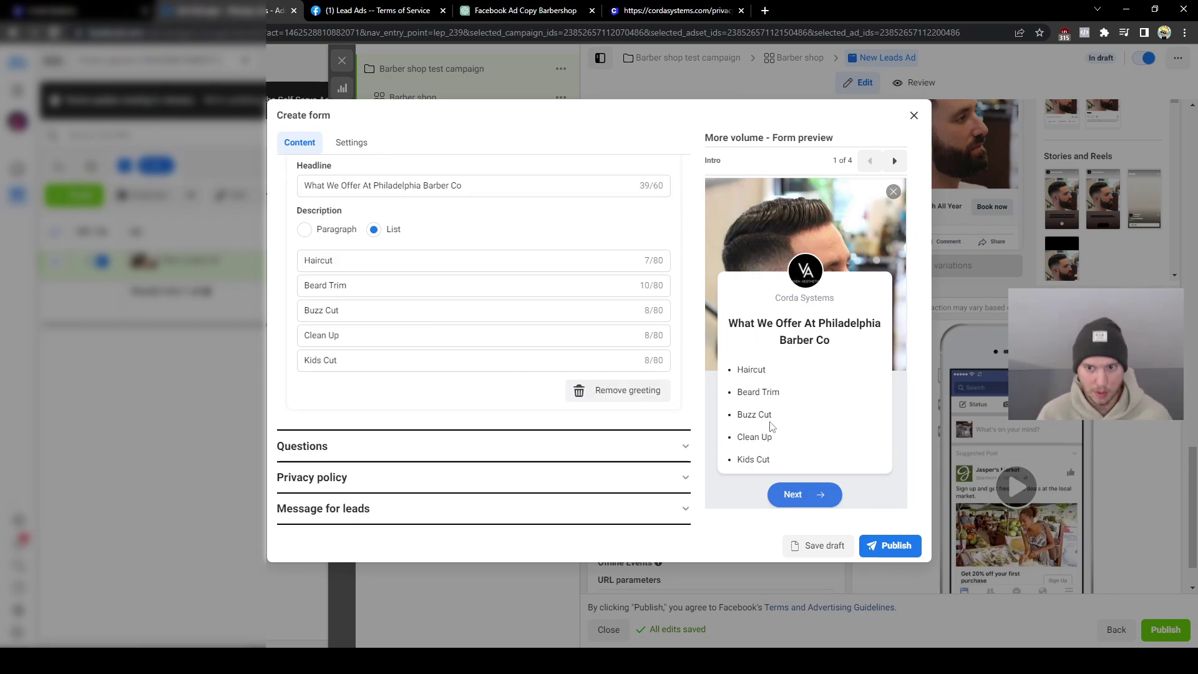
pyautogui.click(894, 160)
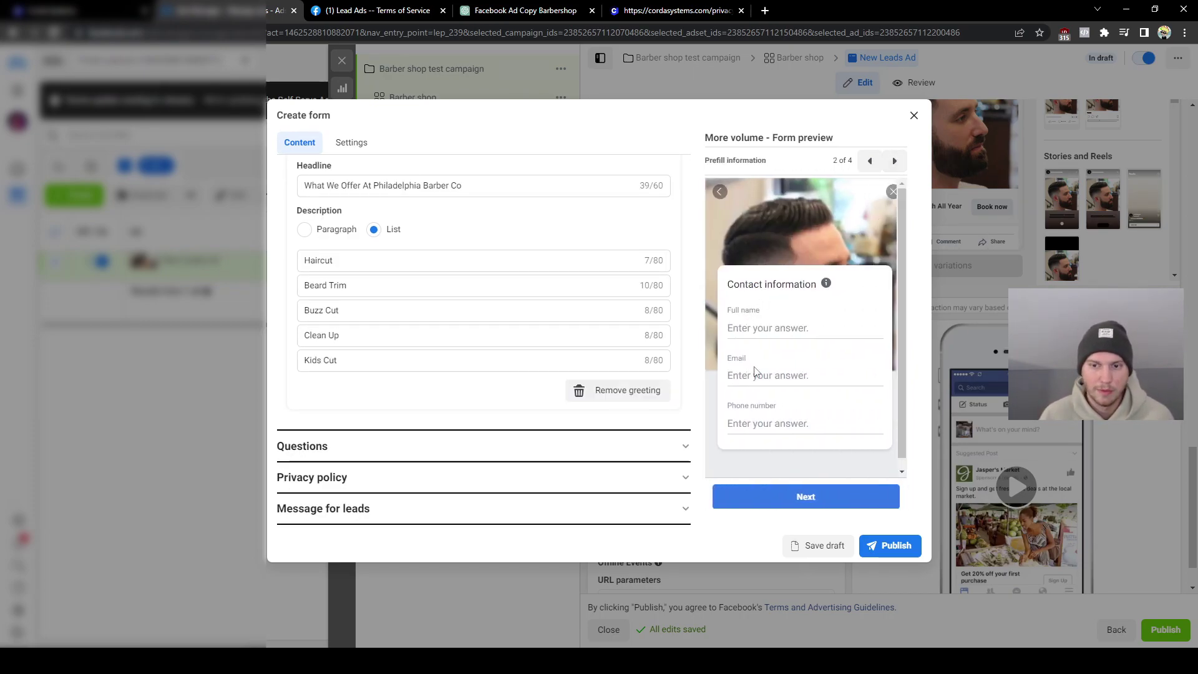
pyautogui.click(894, 160)
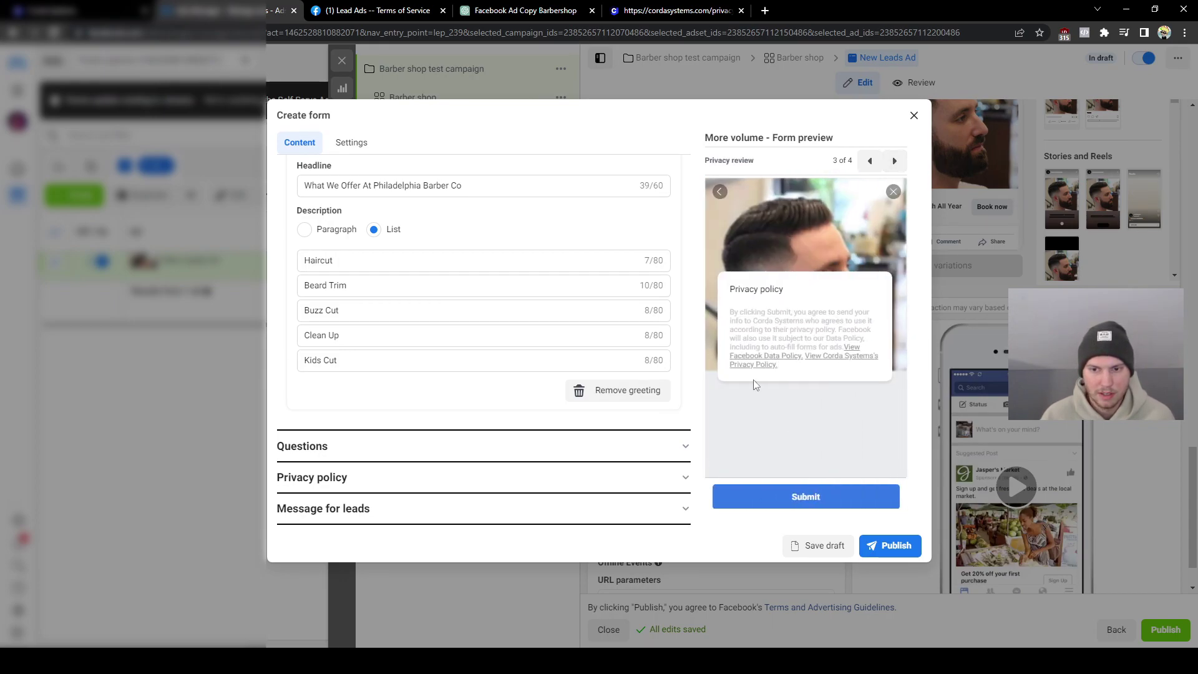
pyautogui.click(895, 162)
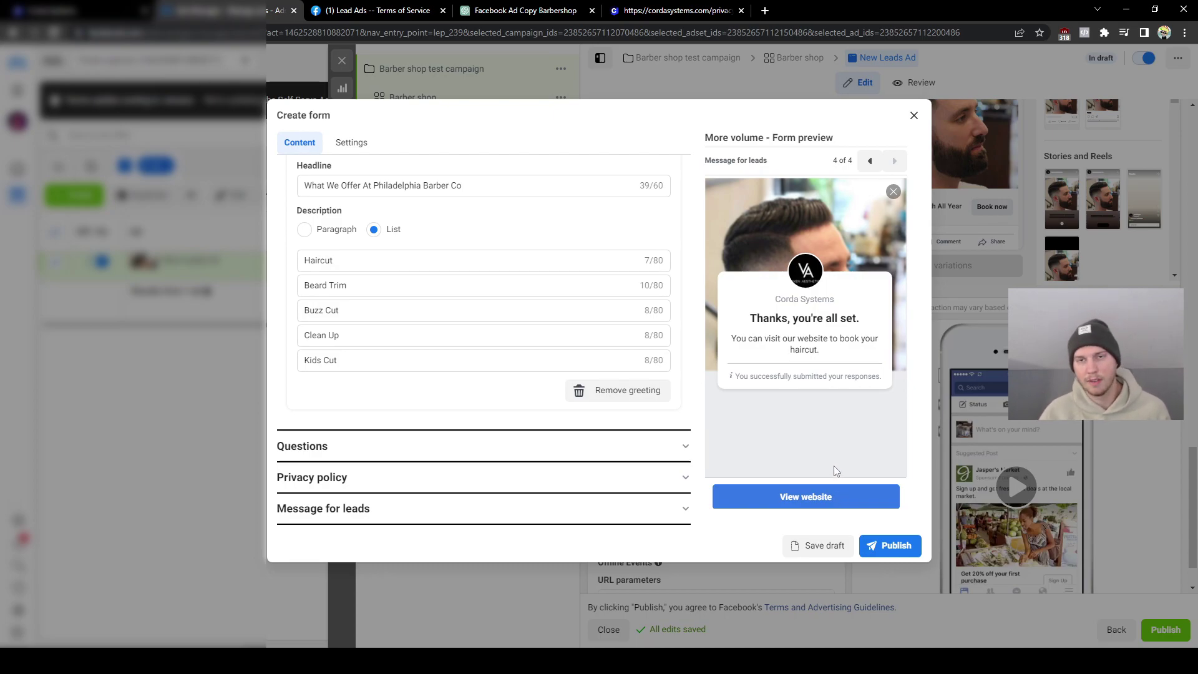
pyautogui.click(439, 508)
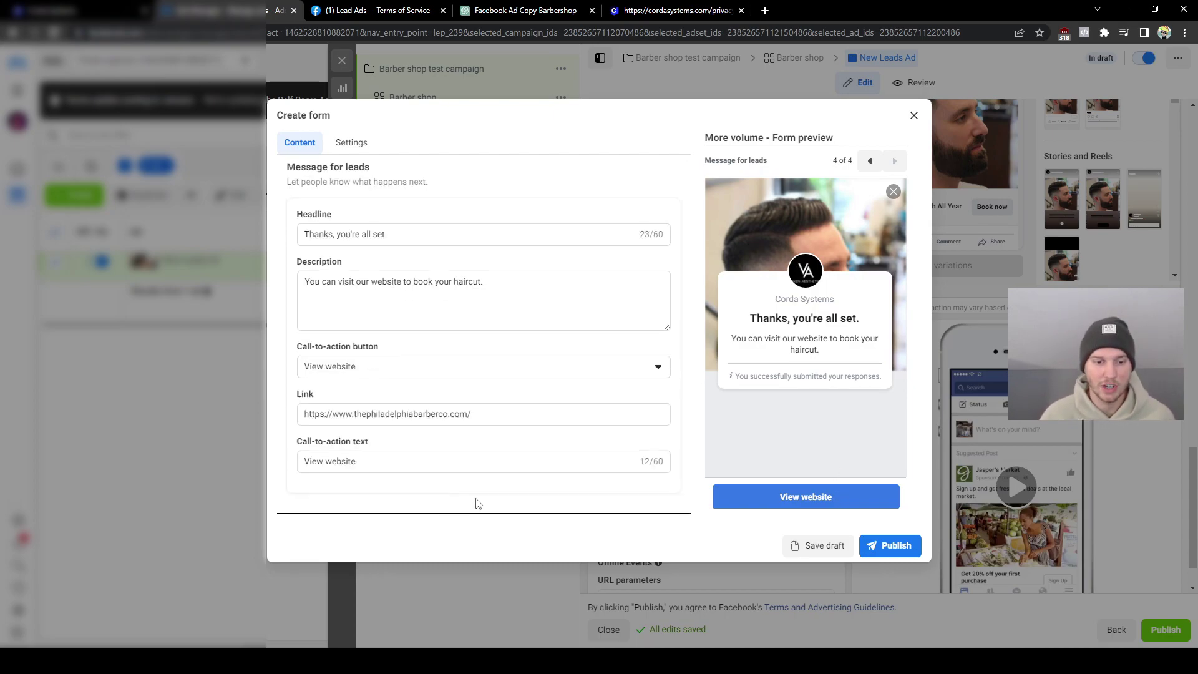
pyautogui.click(608, 379)
pyautogui.click(848, 341)
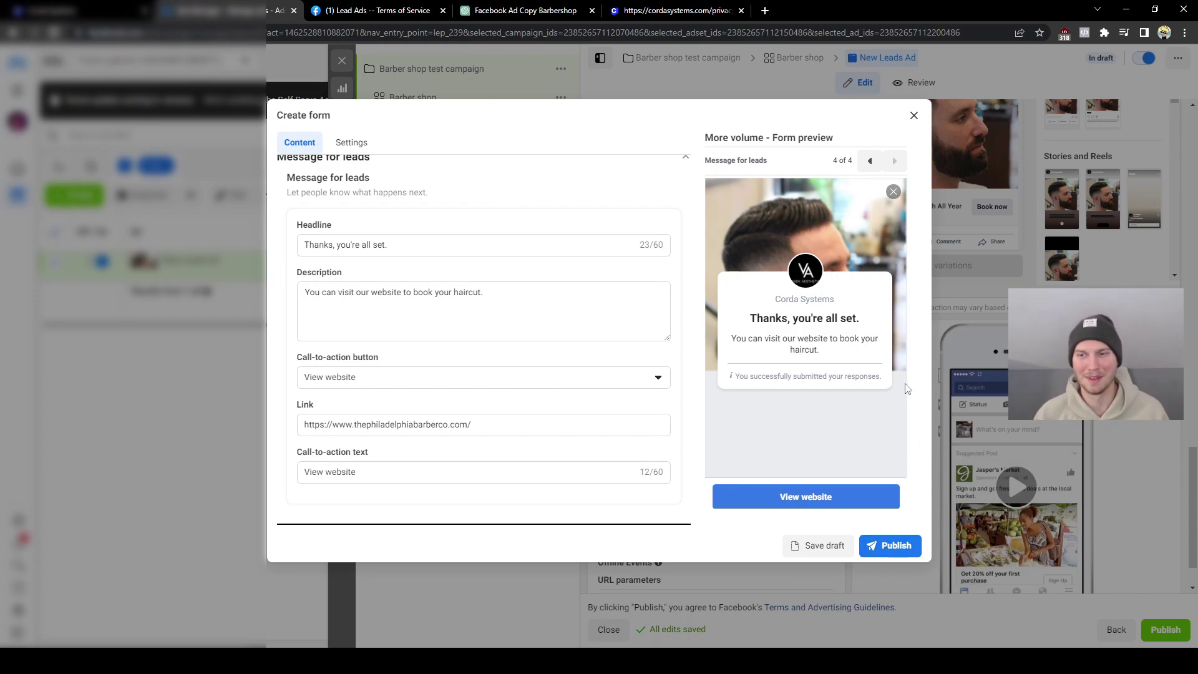
# Step: Close the lead form without publishing it, discarding the work in progress
pyautogui.click(913, 115)
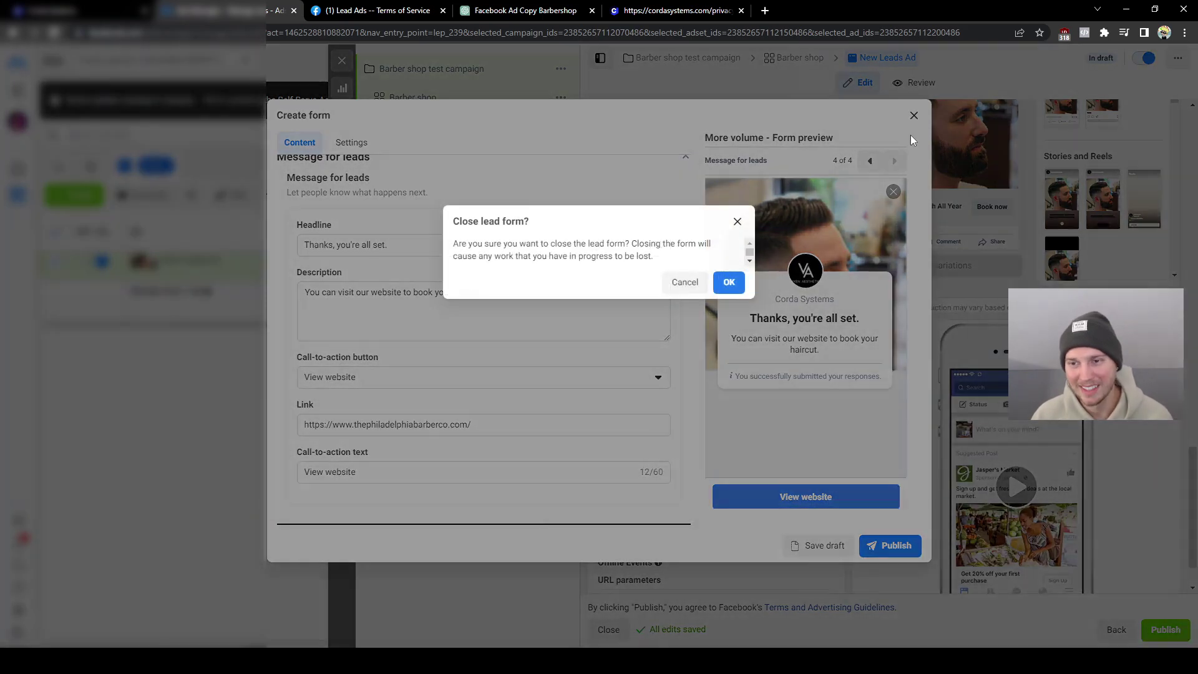
pyautogui.click(728, 282)
pyautogui.scroll(-1, 647, 439)
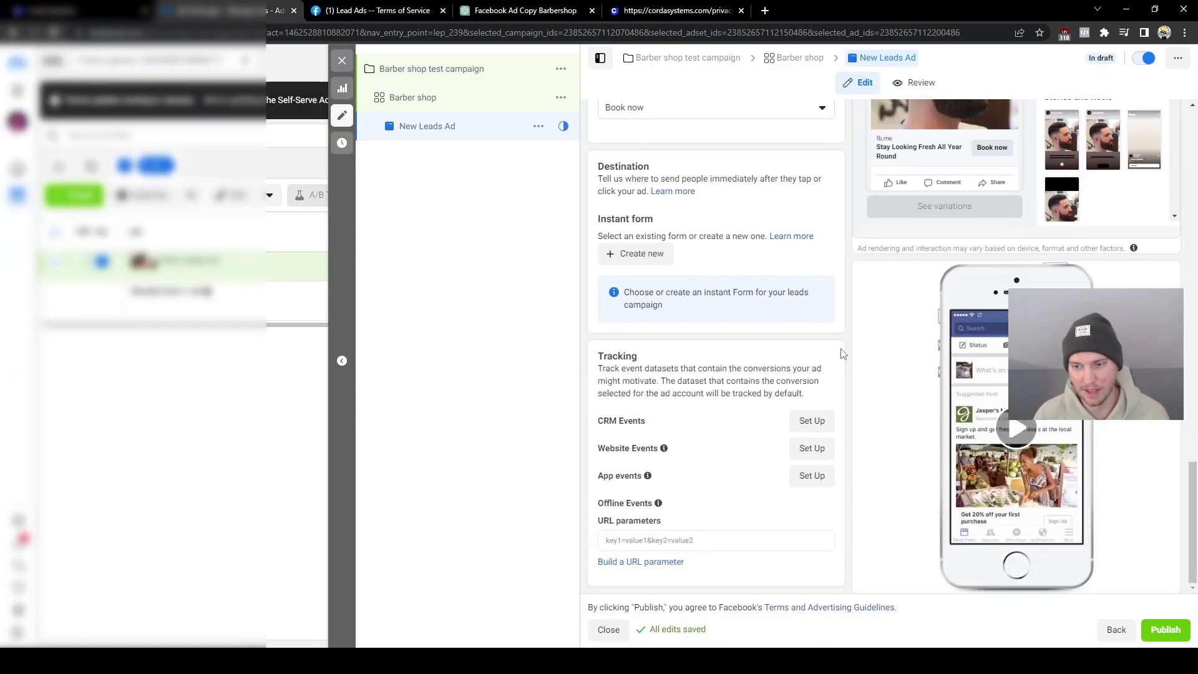
# Step: Review the ad creative's media placement groups and the full primary text in the Facebook Feeds ad preview
pyautogui.scroll(4, 1011, 278)
pyautogui.scroll(6, 1010, 278)
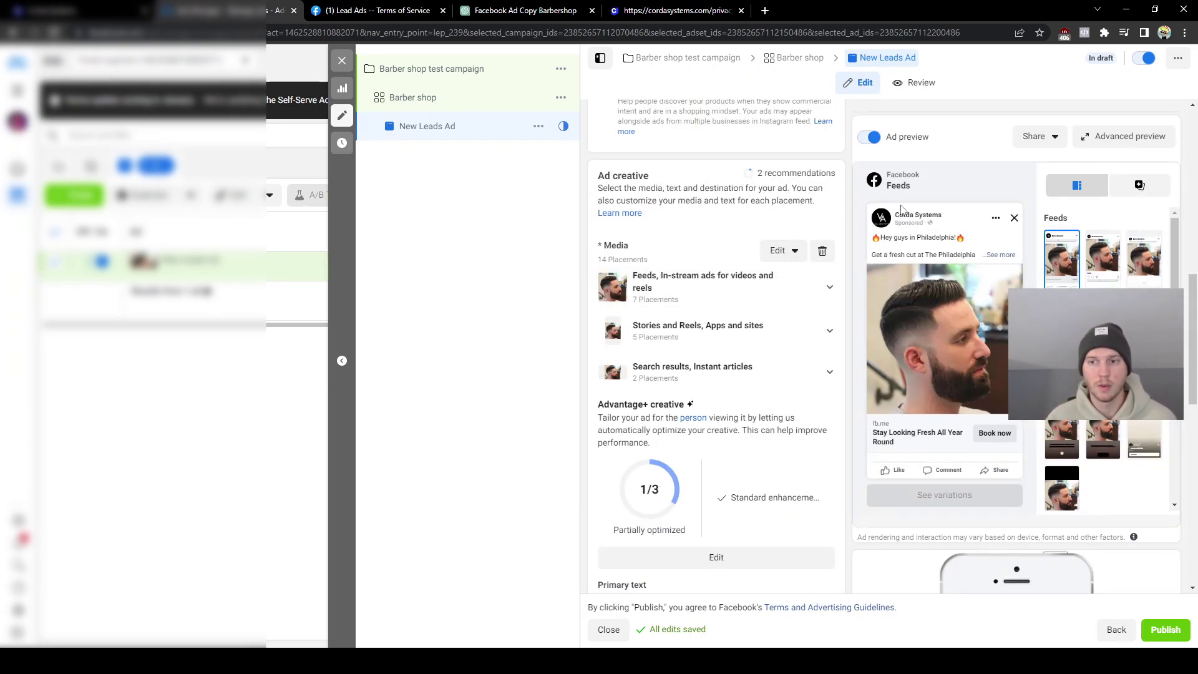
pyautogui.moveTo(939, 197)
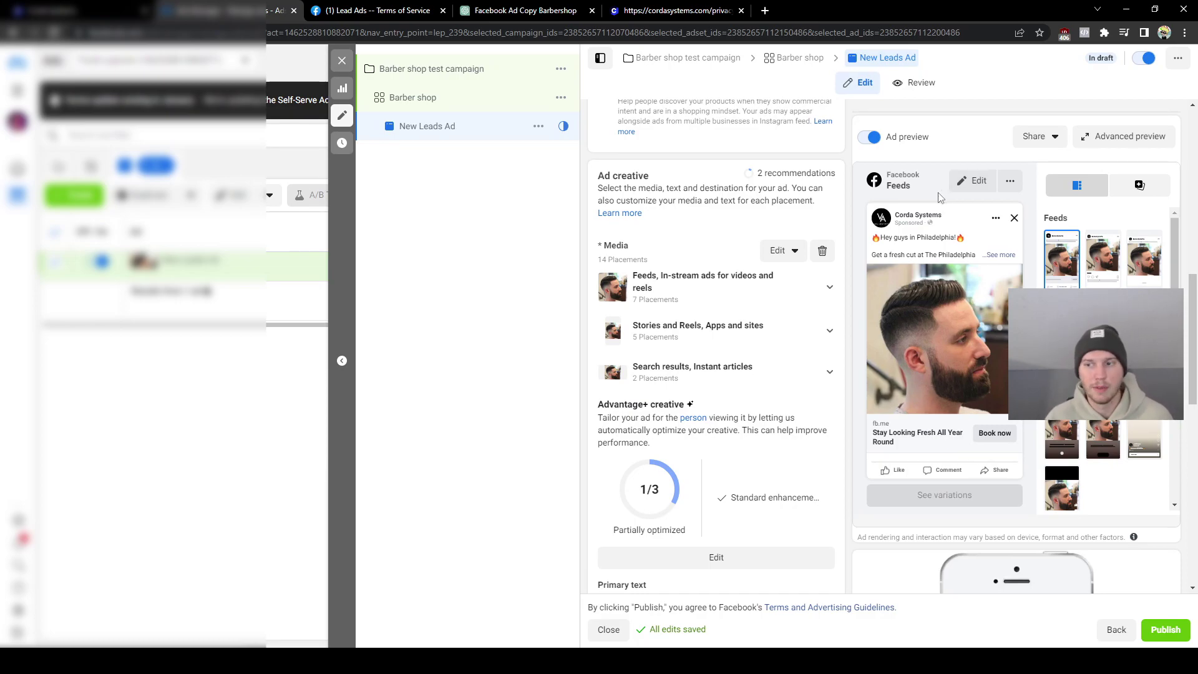
pyautogui.click(826, 291)
pyautogui.scroll(-1, 794, 316)
pyautogui.click(829, 224)
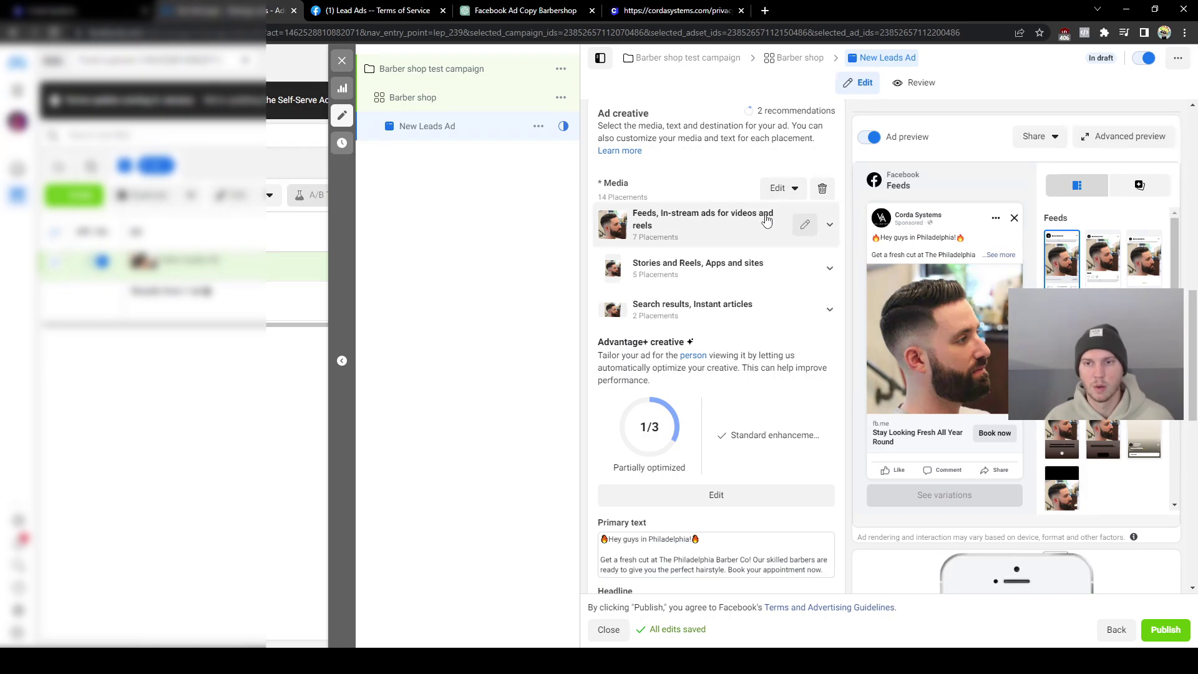
pyautogui.scroll(1, 780, 206)
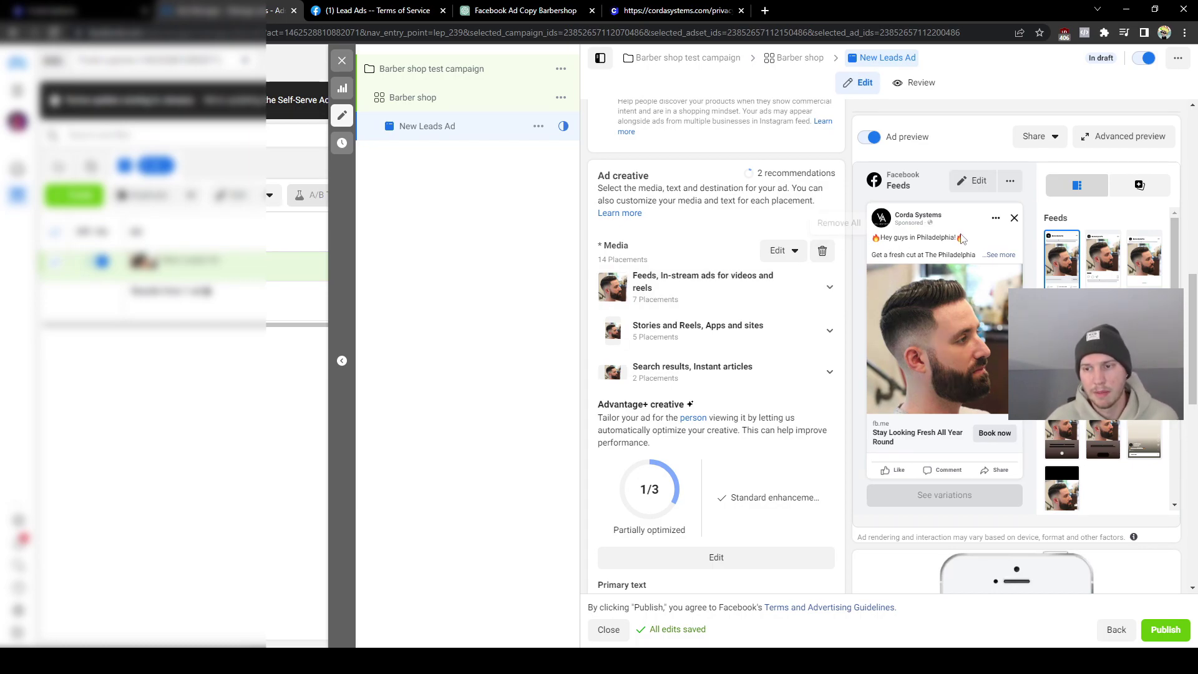
pyautogui.click(1000, 255)
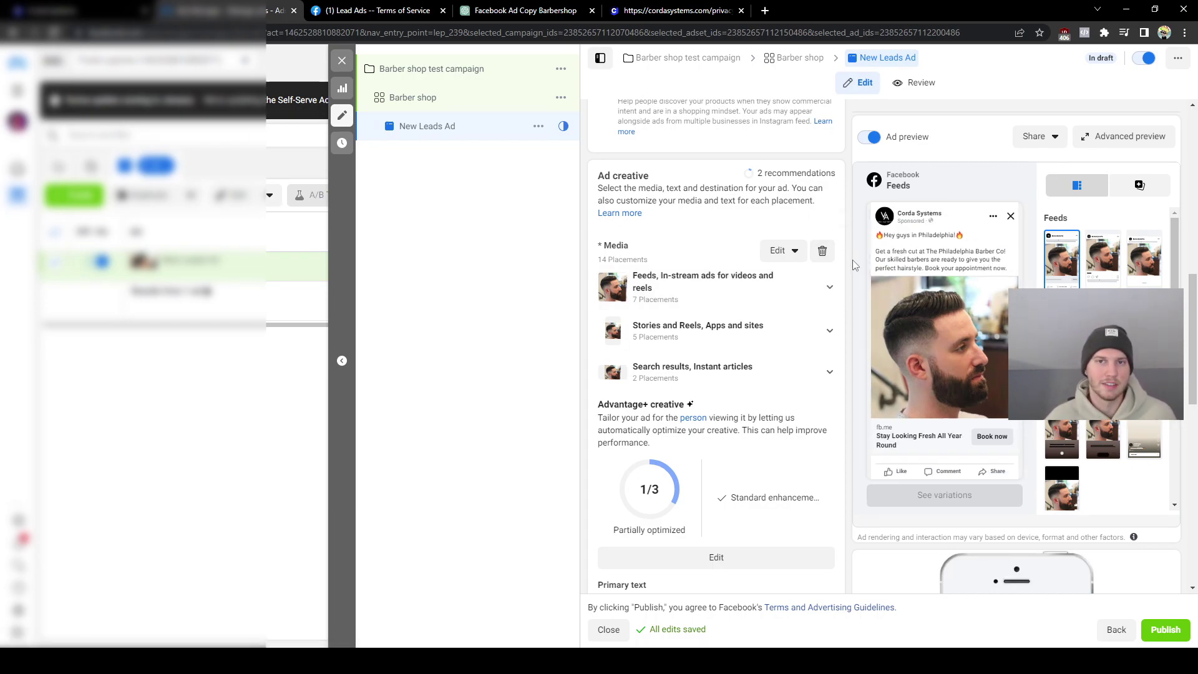